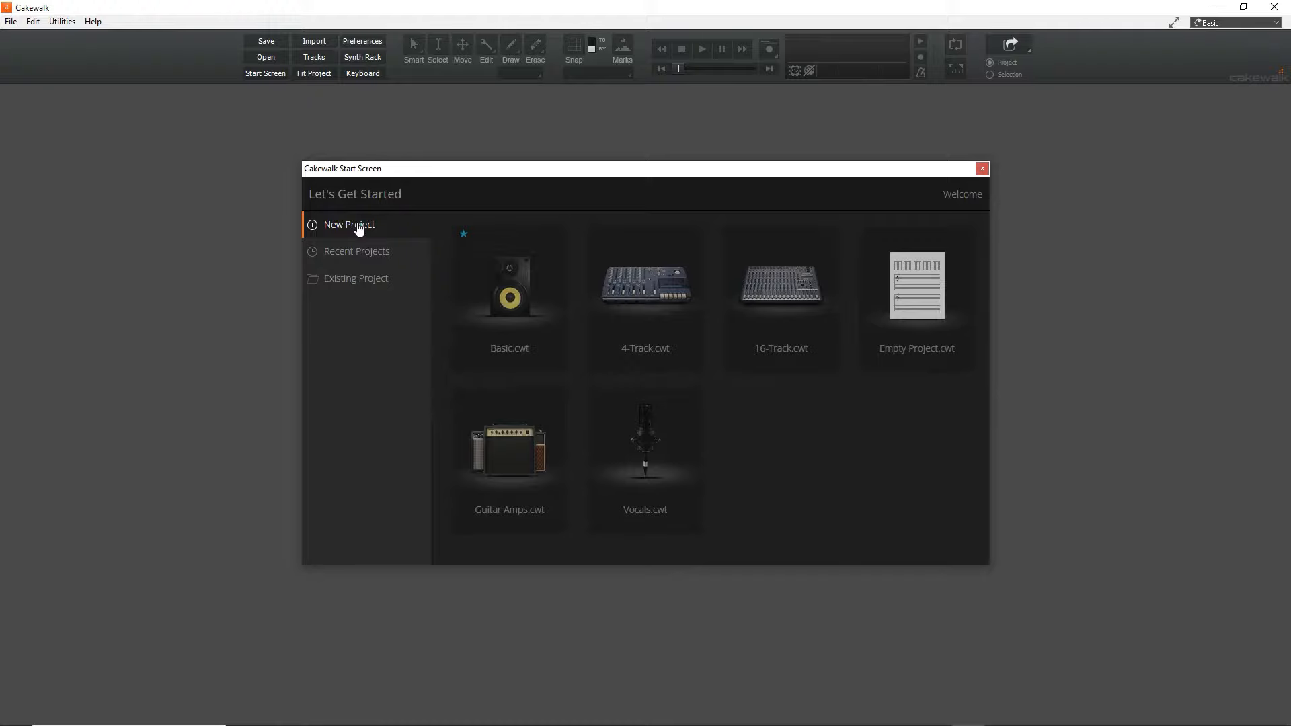
Create a new project from the Empty Project template
click(922, 283)
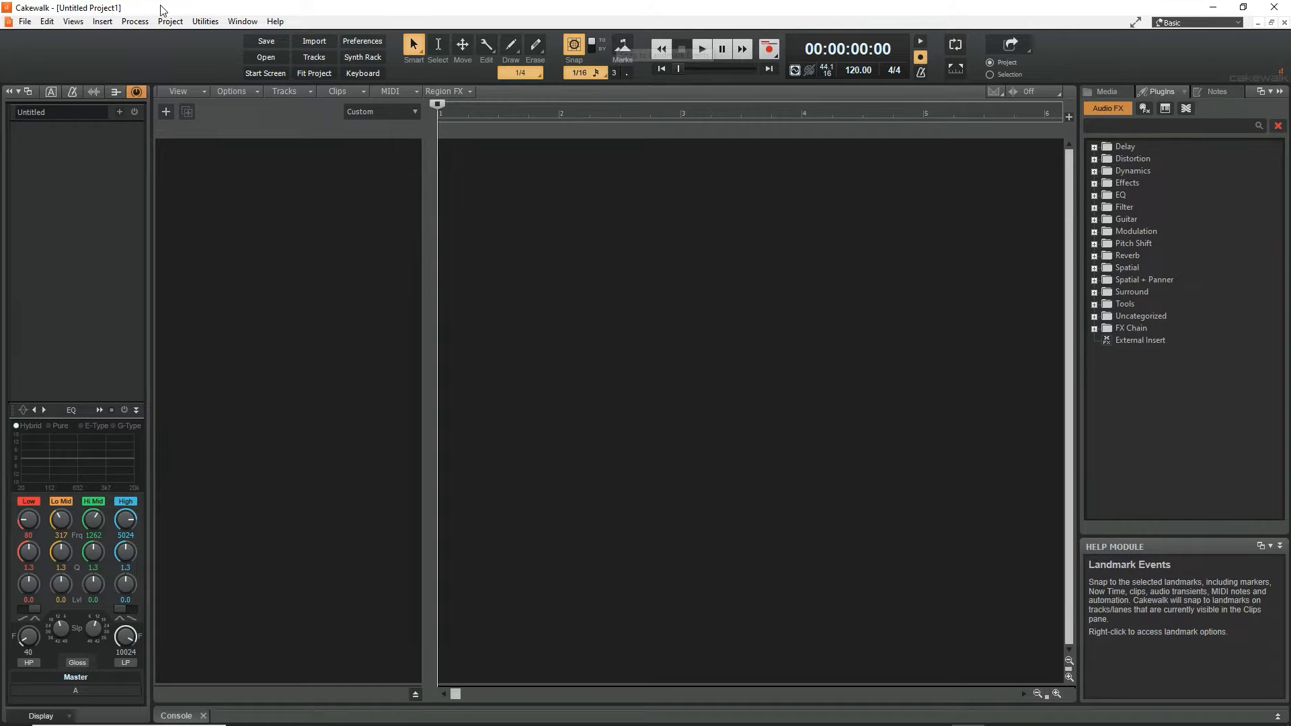
Review the VST scan paths, the audio input and output drivers, and the MIDI devices in the preferences
click(47, 25)
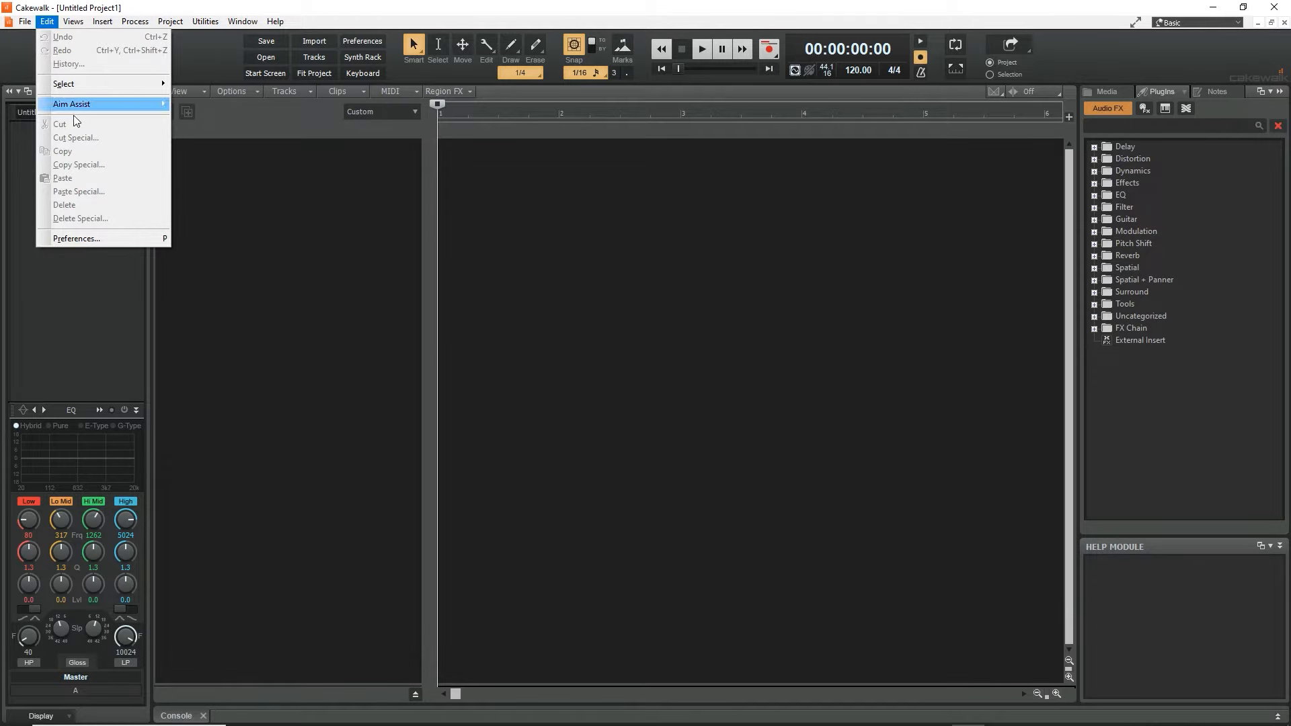
click(79, 238)
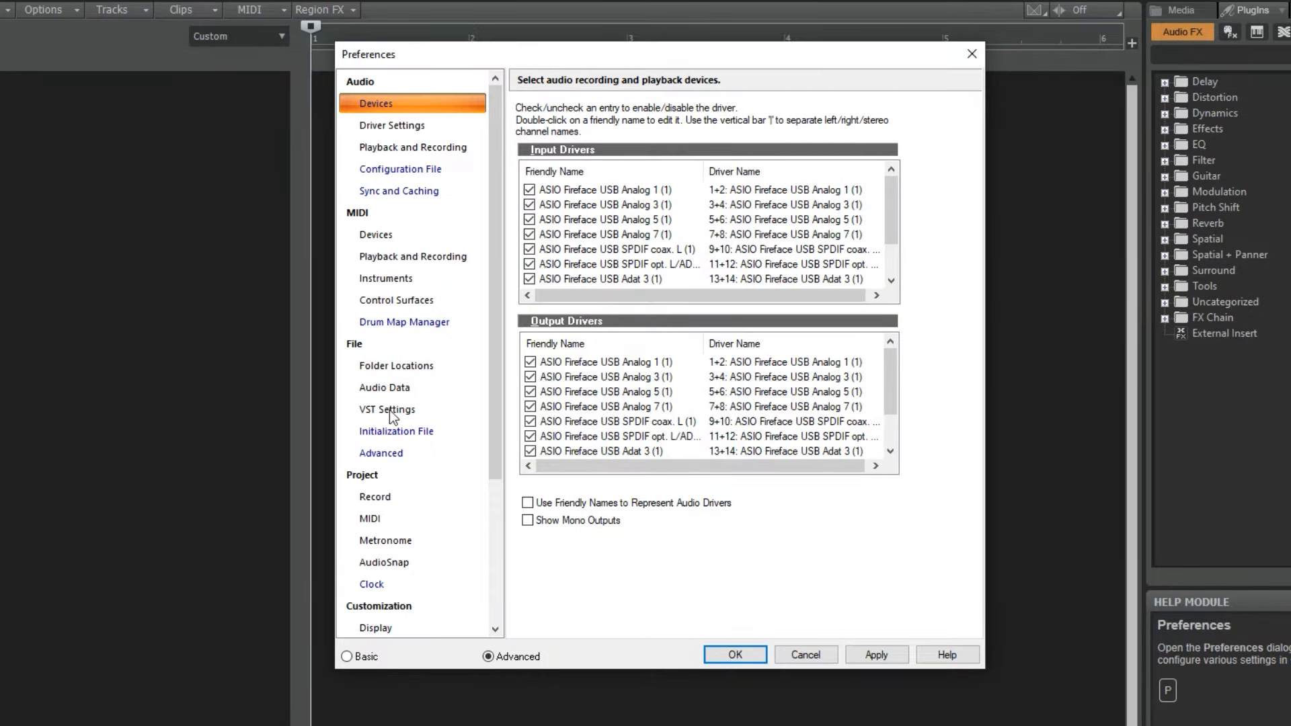
click(389, 410)
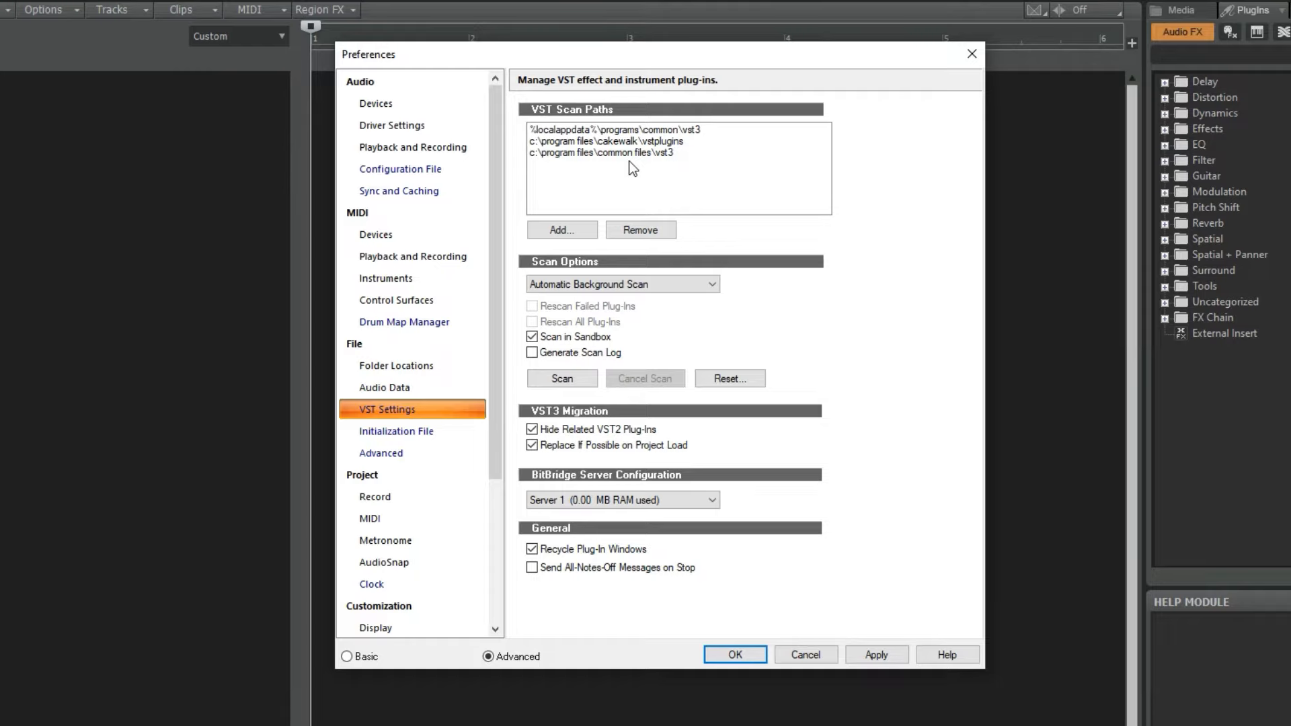
click(381, 103)
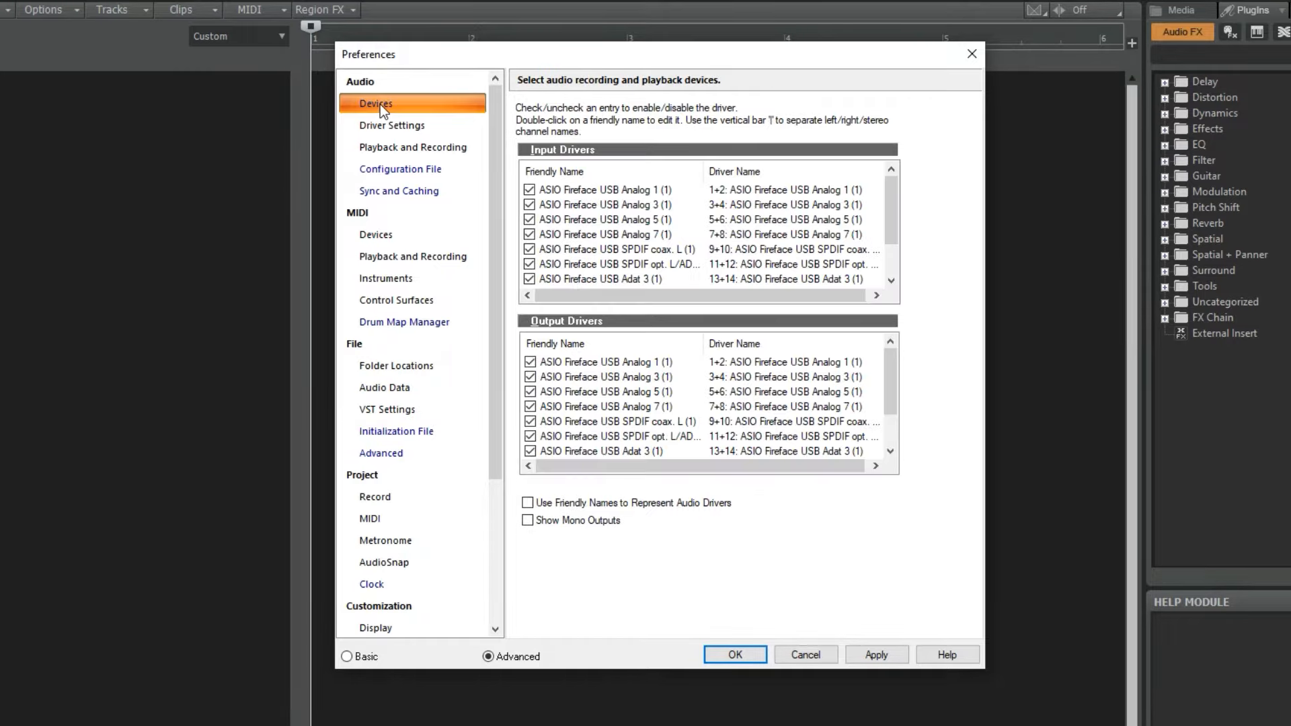
click(605, 361)
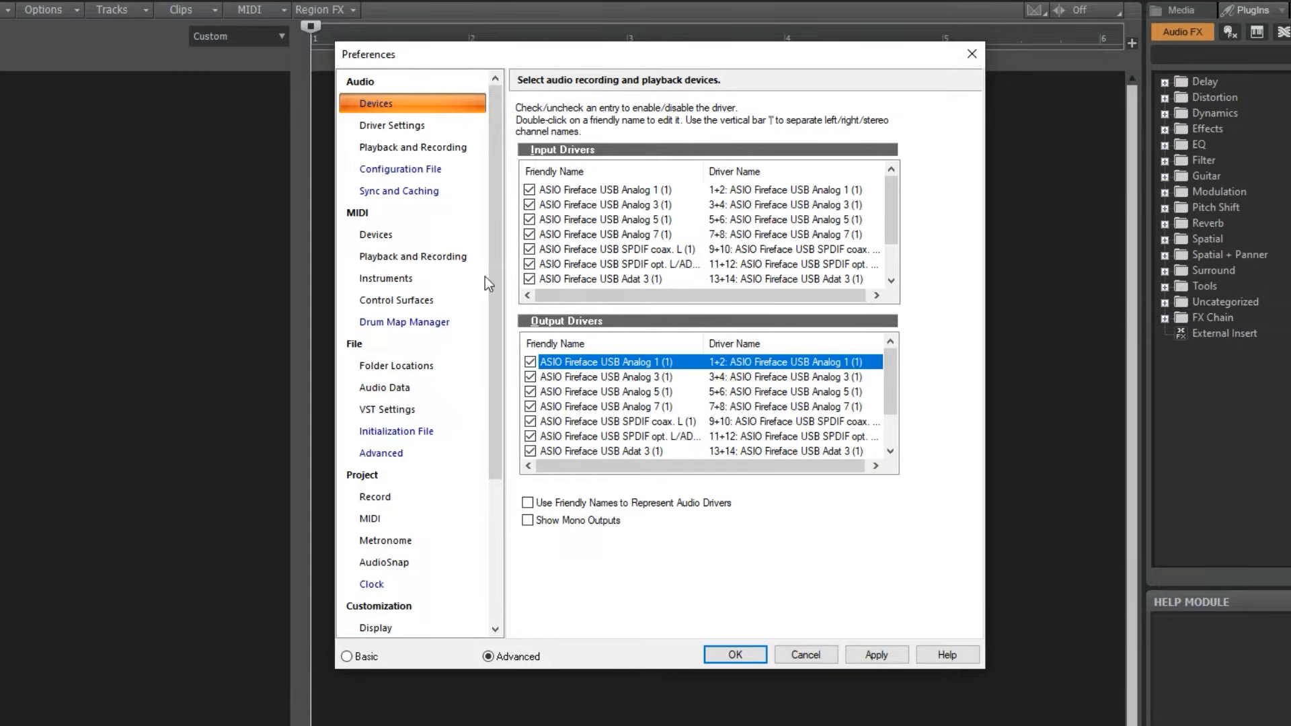
click(386, 235)
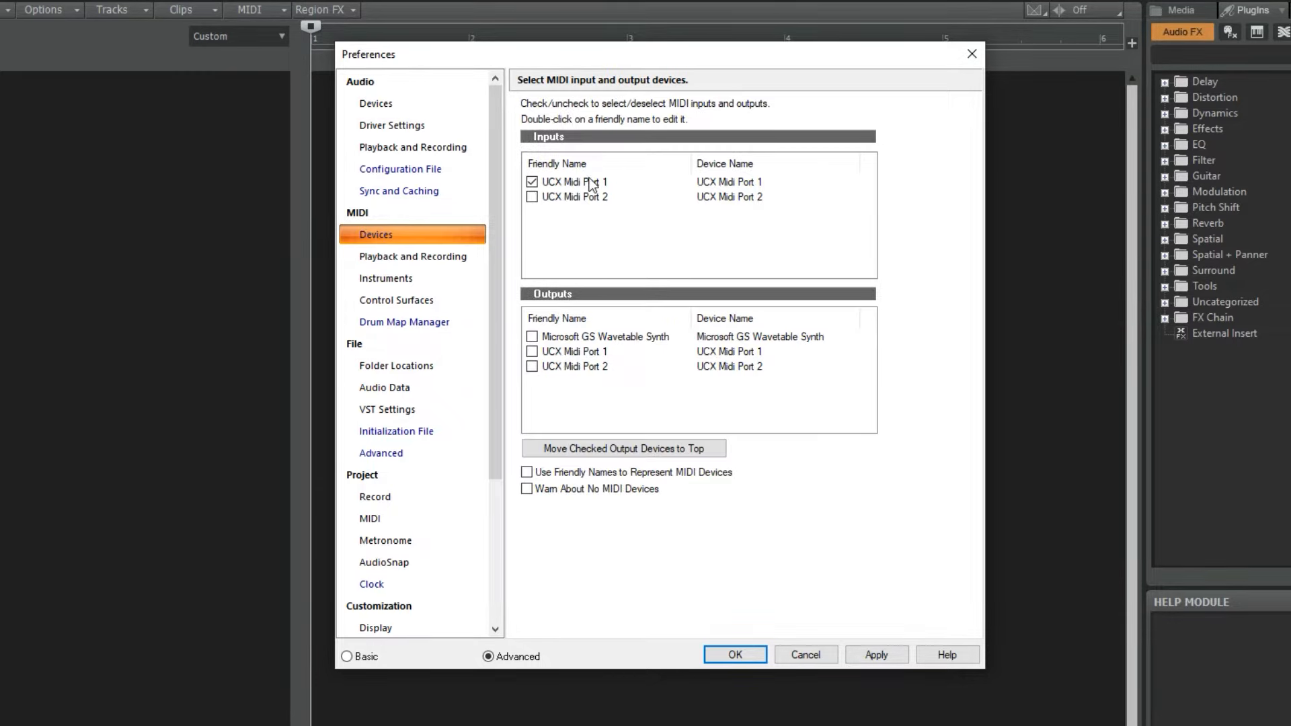
click(590, 183)
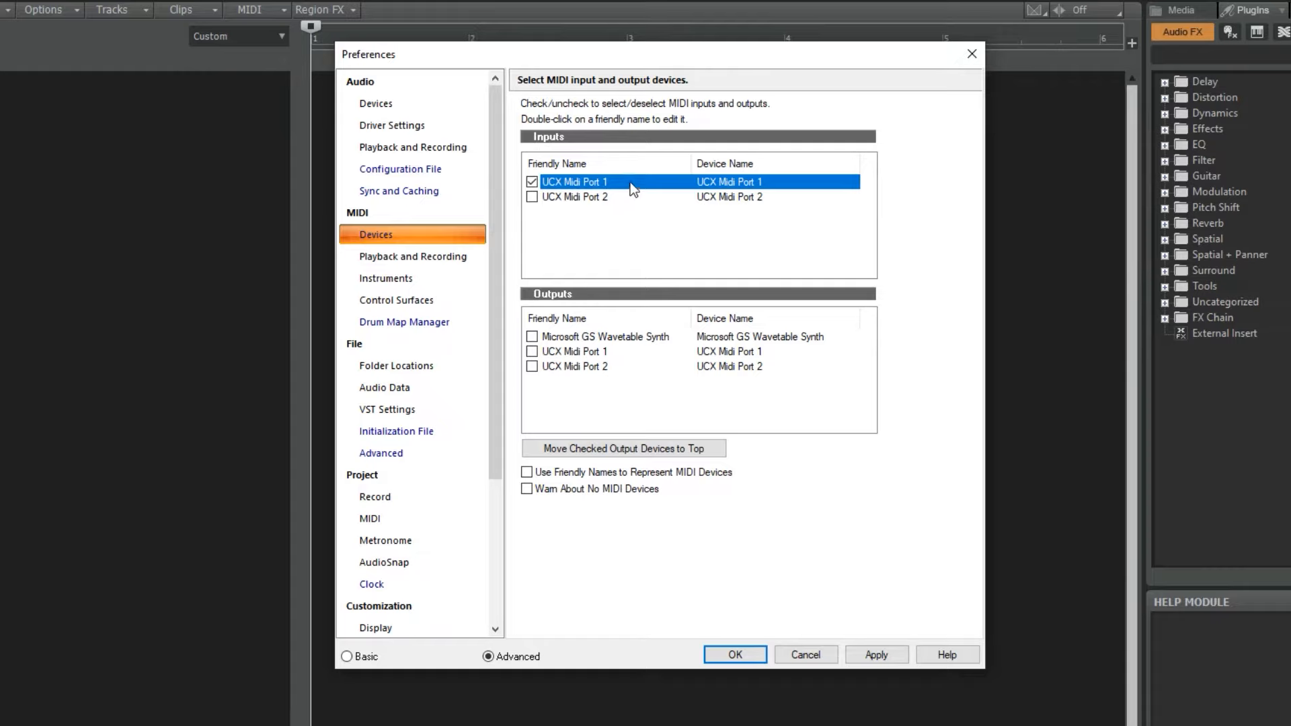
click(736, 654)
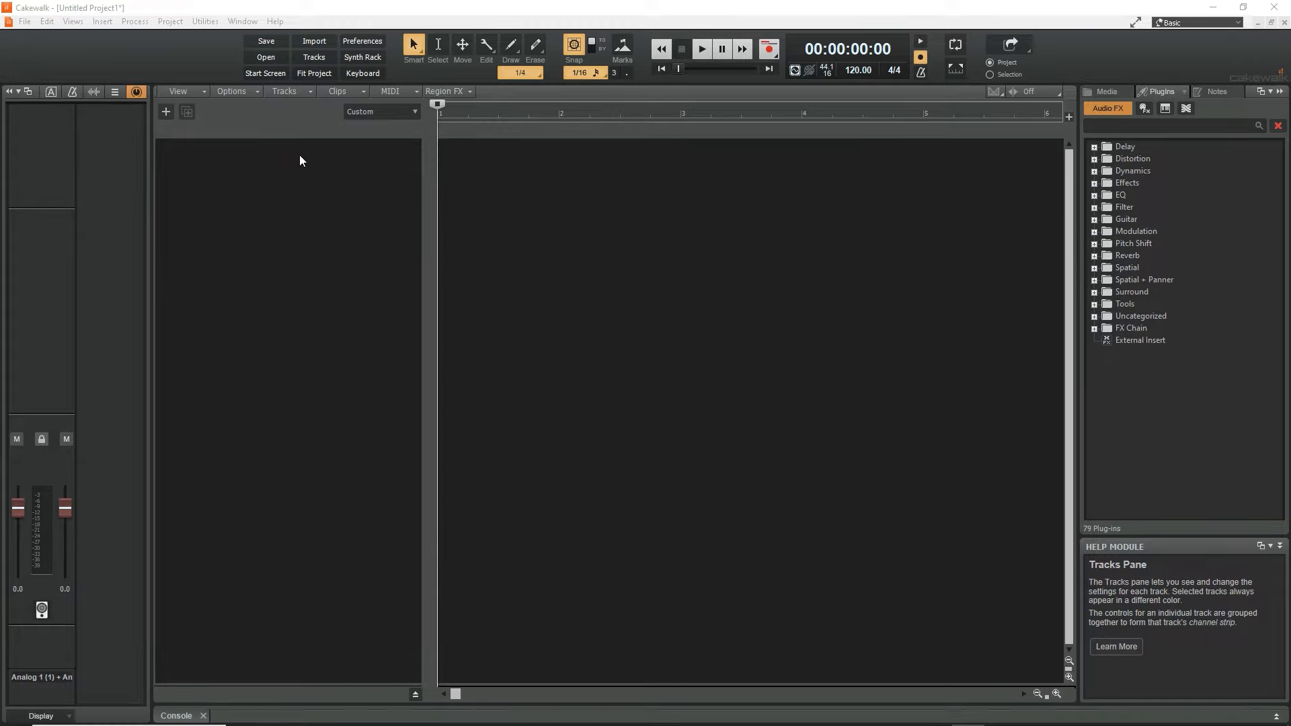
Add one instrument track that uses the Orchestral Tools SINE Player with Omni input
right_click(300, 155)
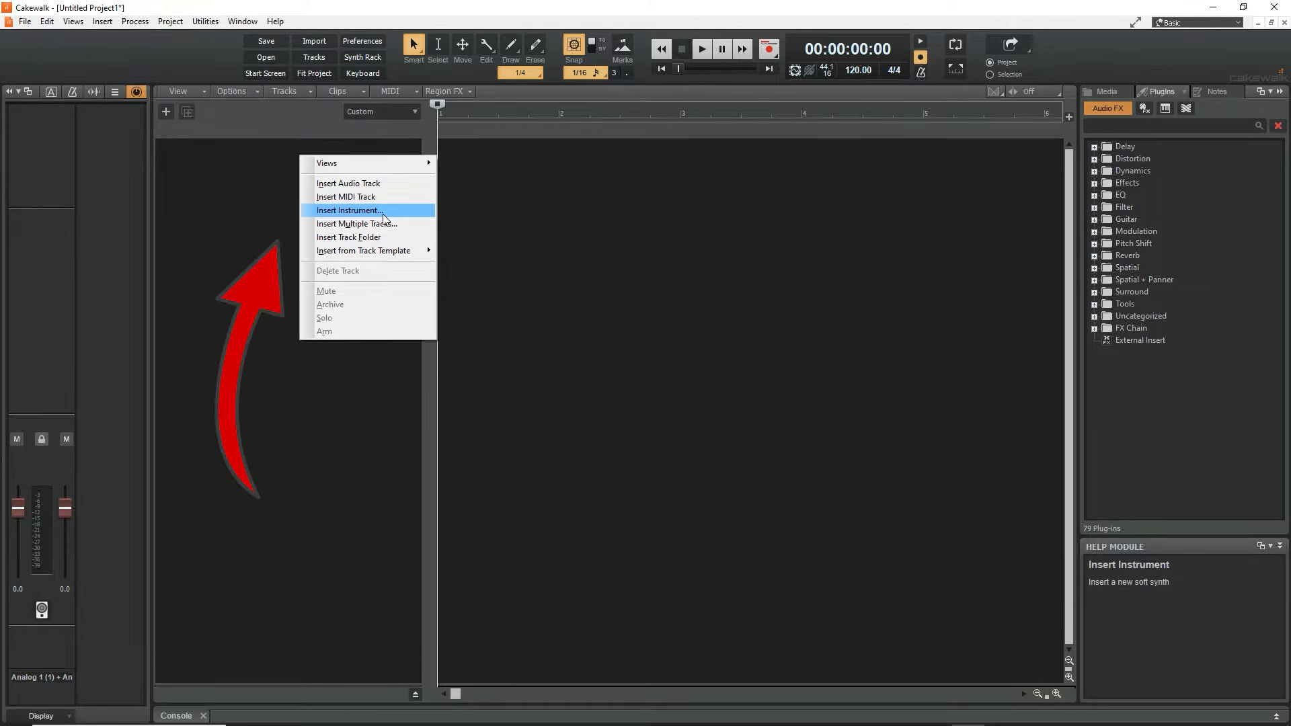
click(281, 188)
click(209, 219)
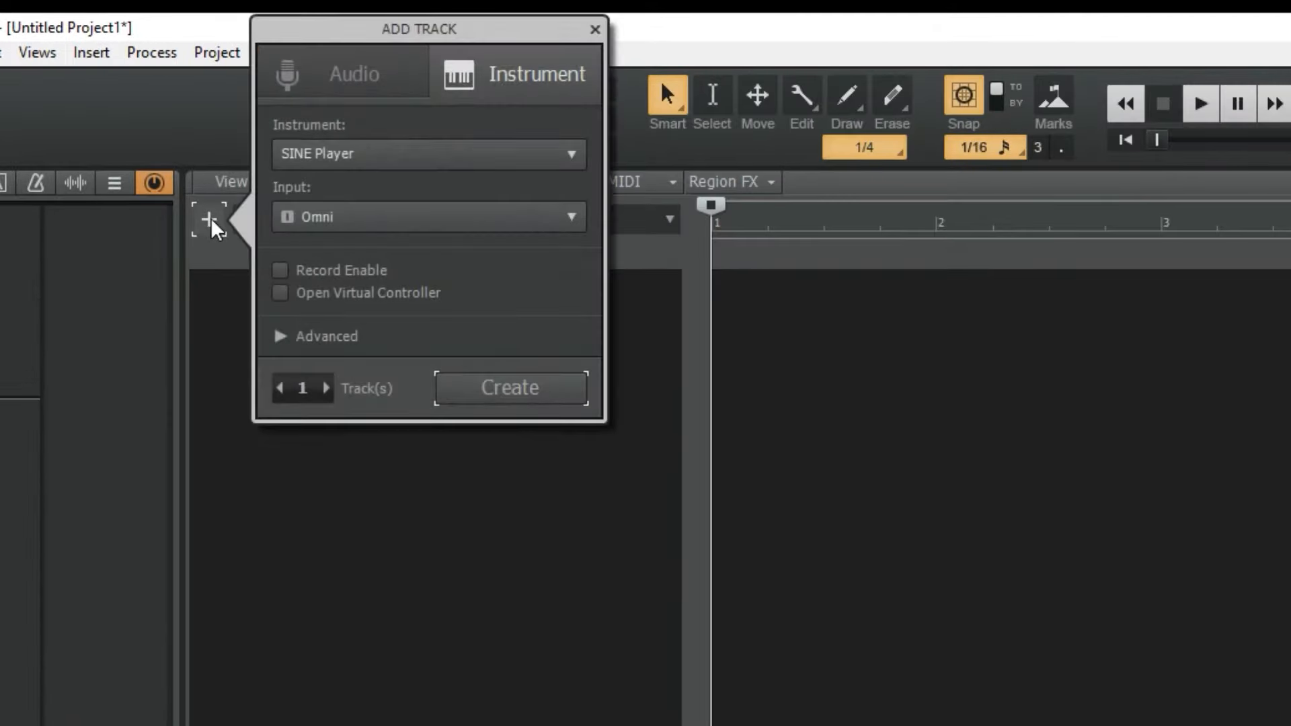
click(546, 161)
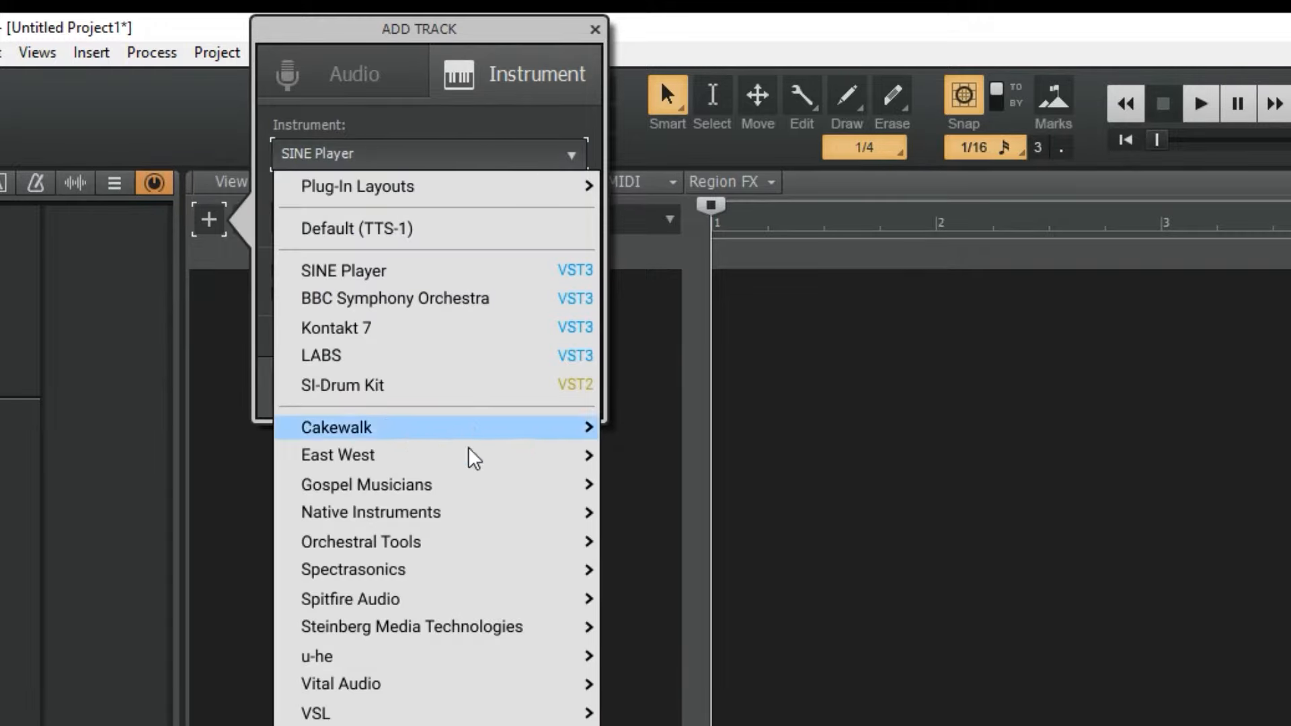
mouse_move(471, 609)
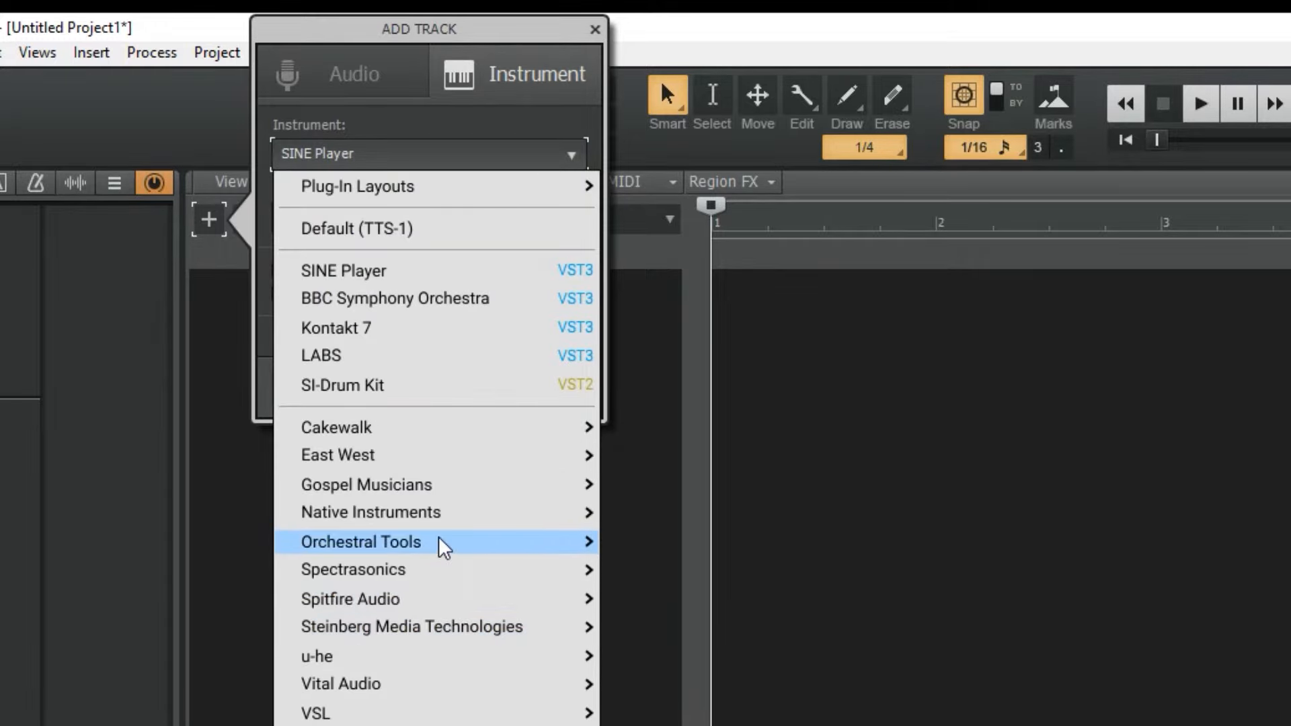
mouse_move(442, 542)
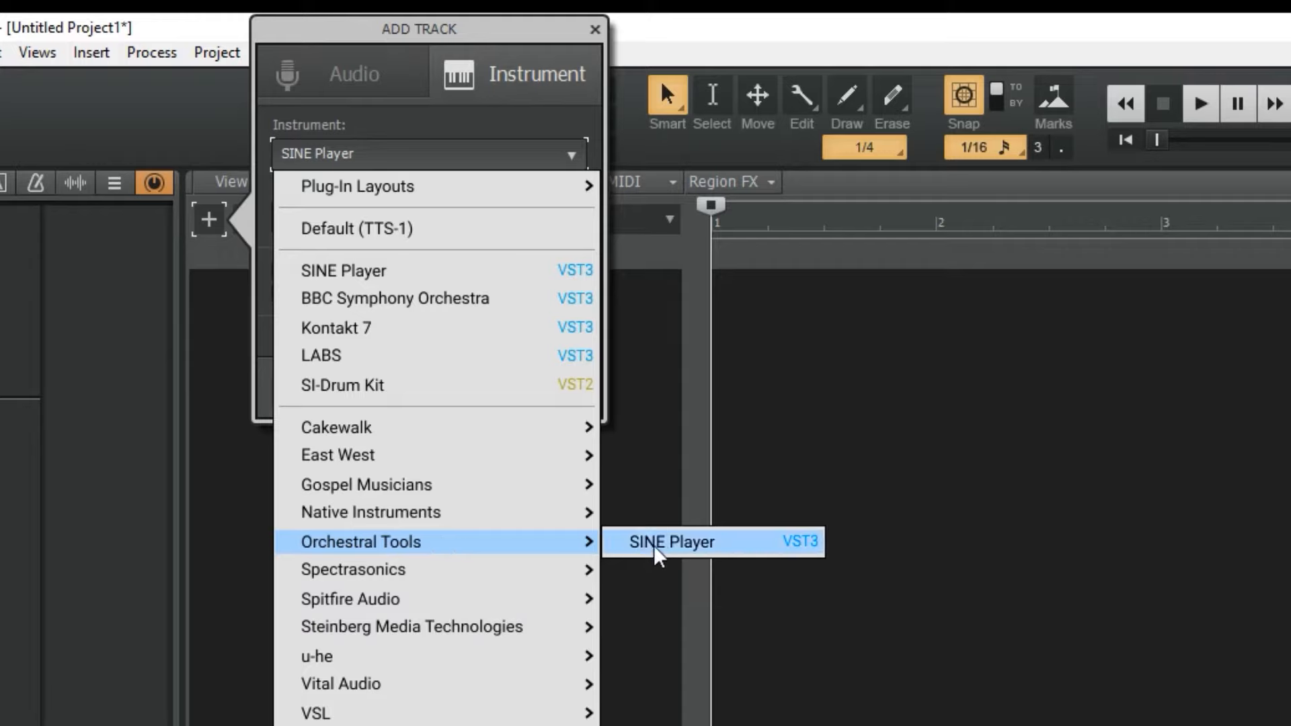
click(672, 546)
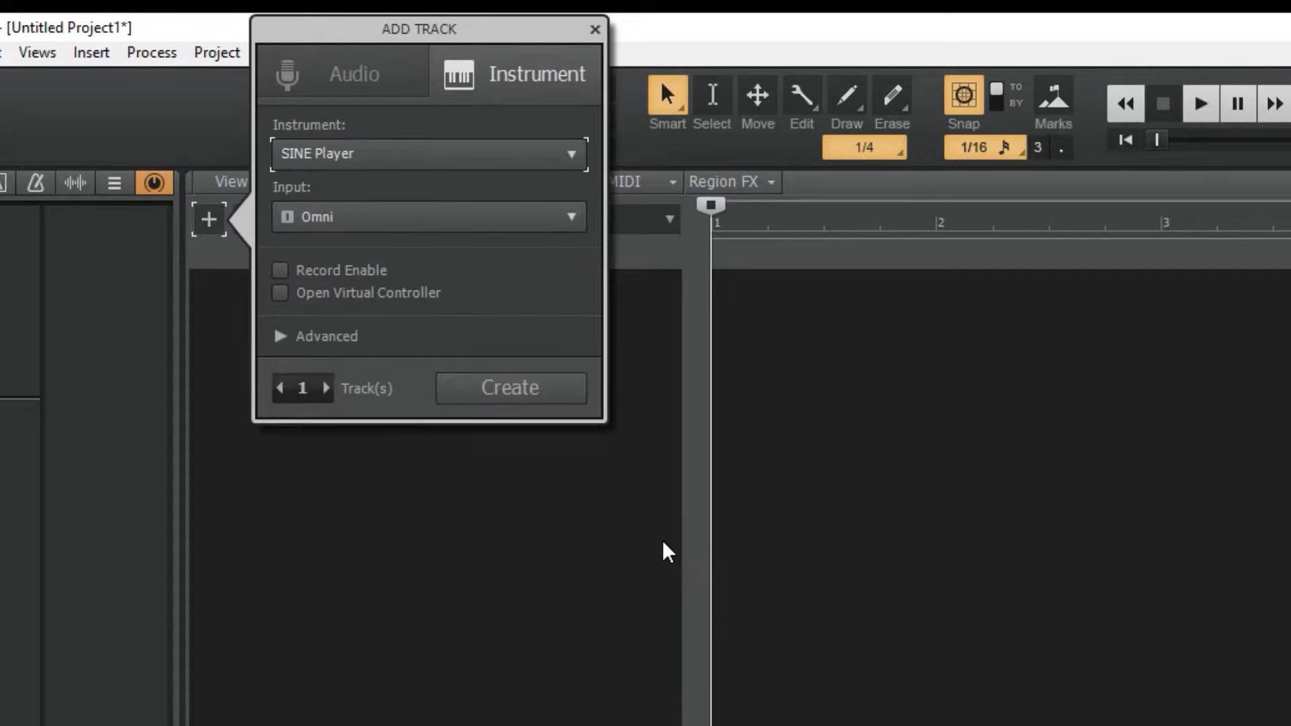
click(511, 390)
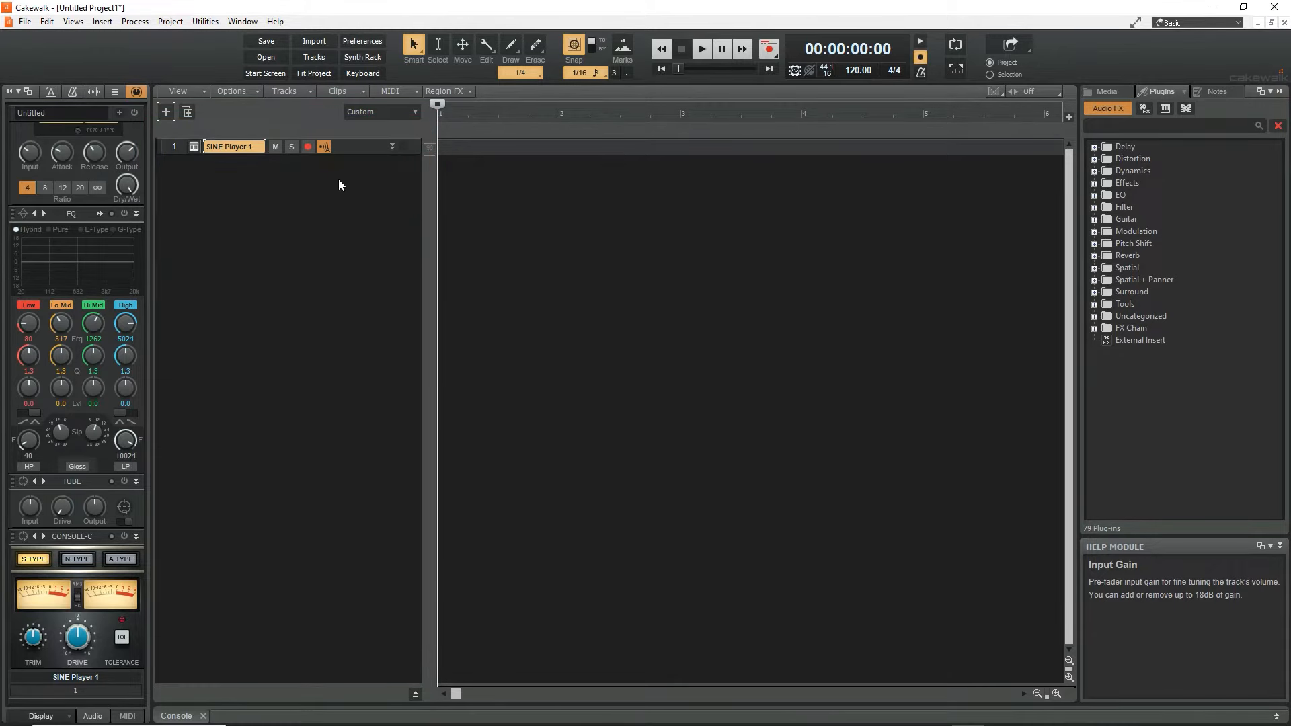
Increase the SINE Player track's height and open its instrument window, moving it clear of the screen edge
drag(351, 153, 351, 175)
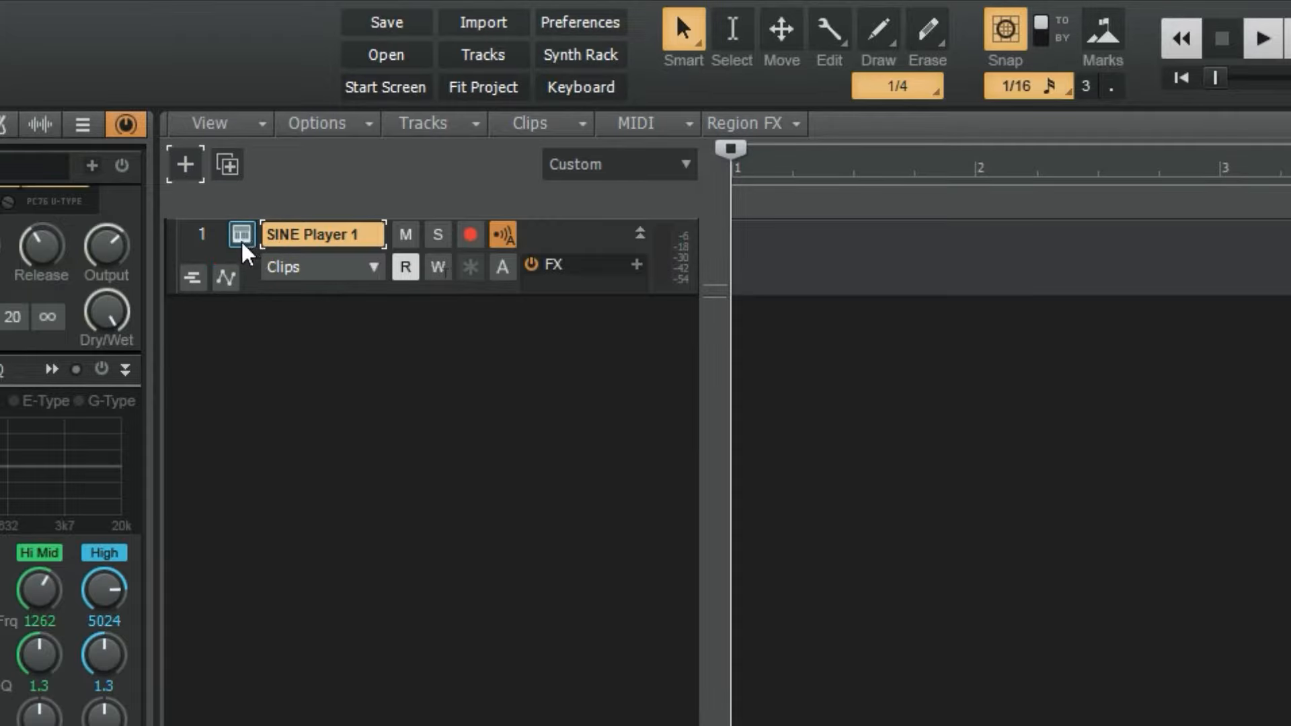
click(241, 234)
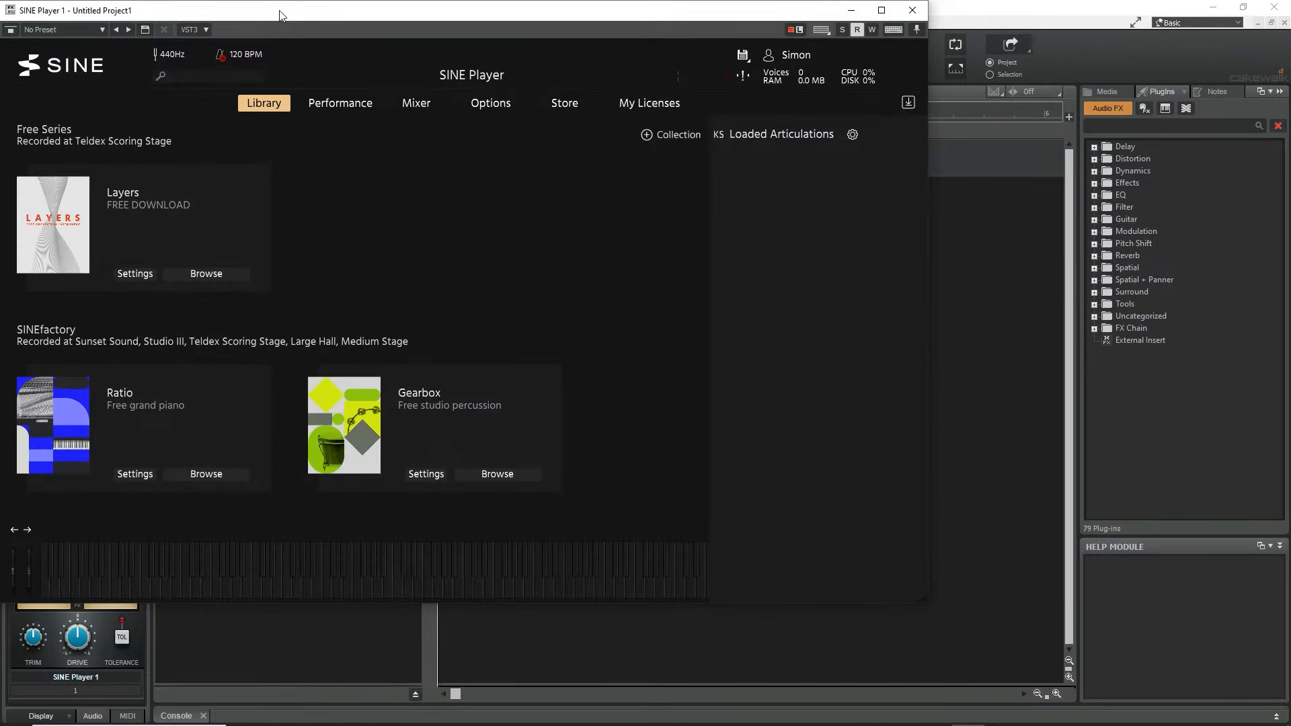
drag(312, 25, 429, 48)
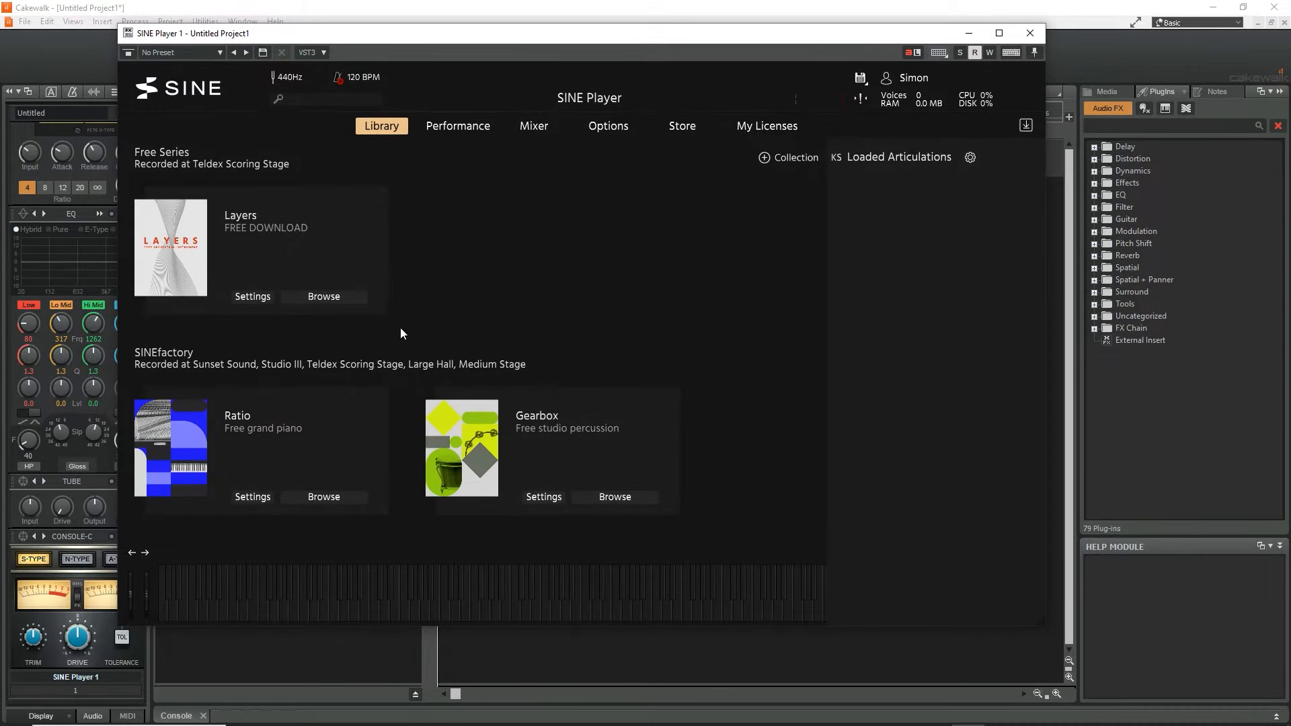
Load the Sustains articulation of Helix's Whole String Ensemble into SINE Player and close the instrument window
scroll(404, 328, down, 5)
click(321, 388)
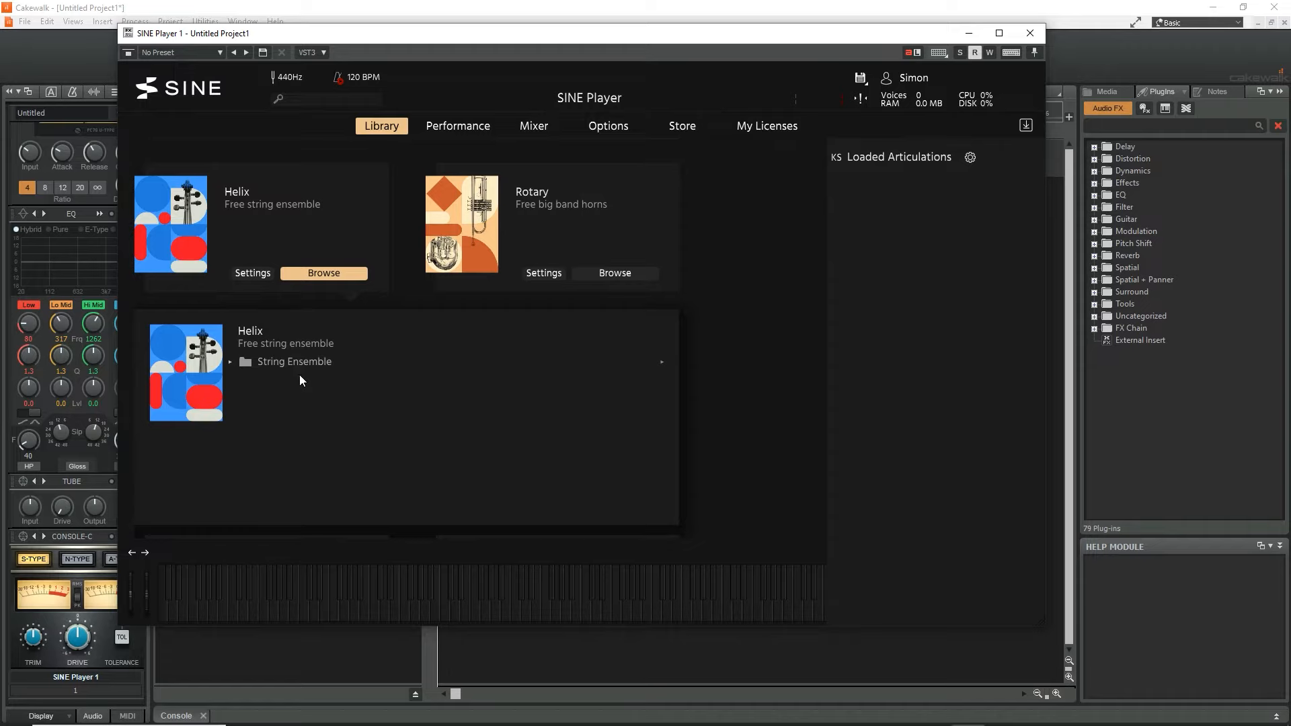
click(229, 362)
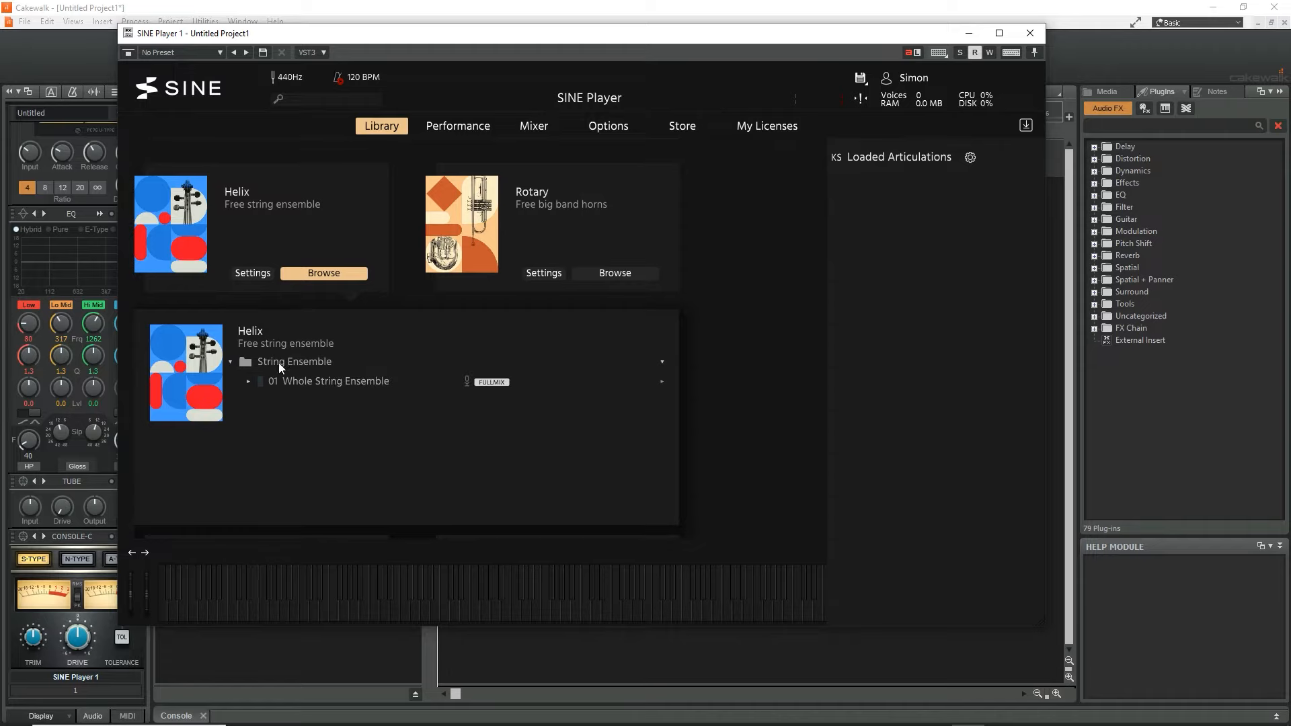
click(246, 380)
double_click(507, 397)
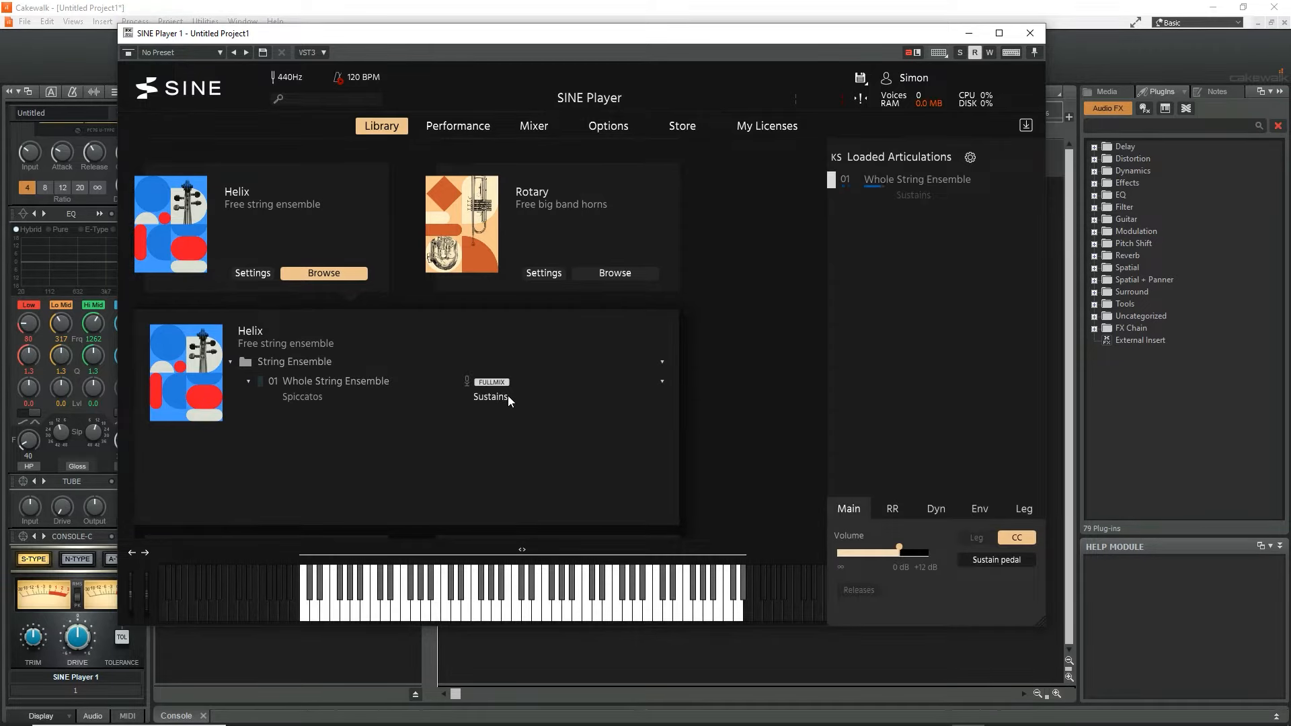
click(1029, 33)
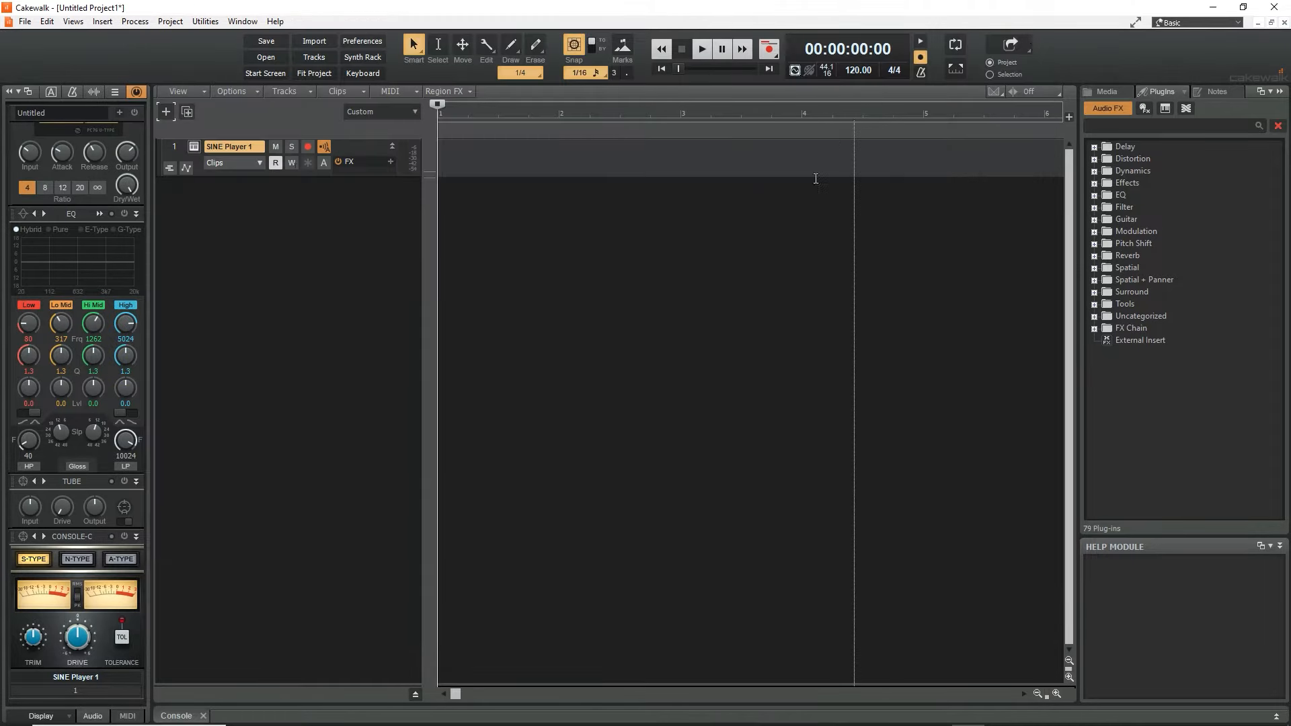
Save the project on the Desktop under the name First Piece
click(25, 20)
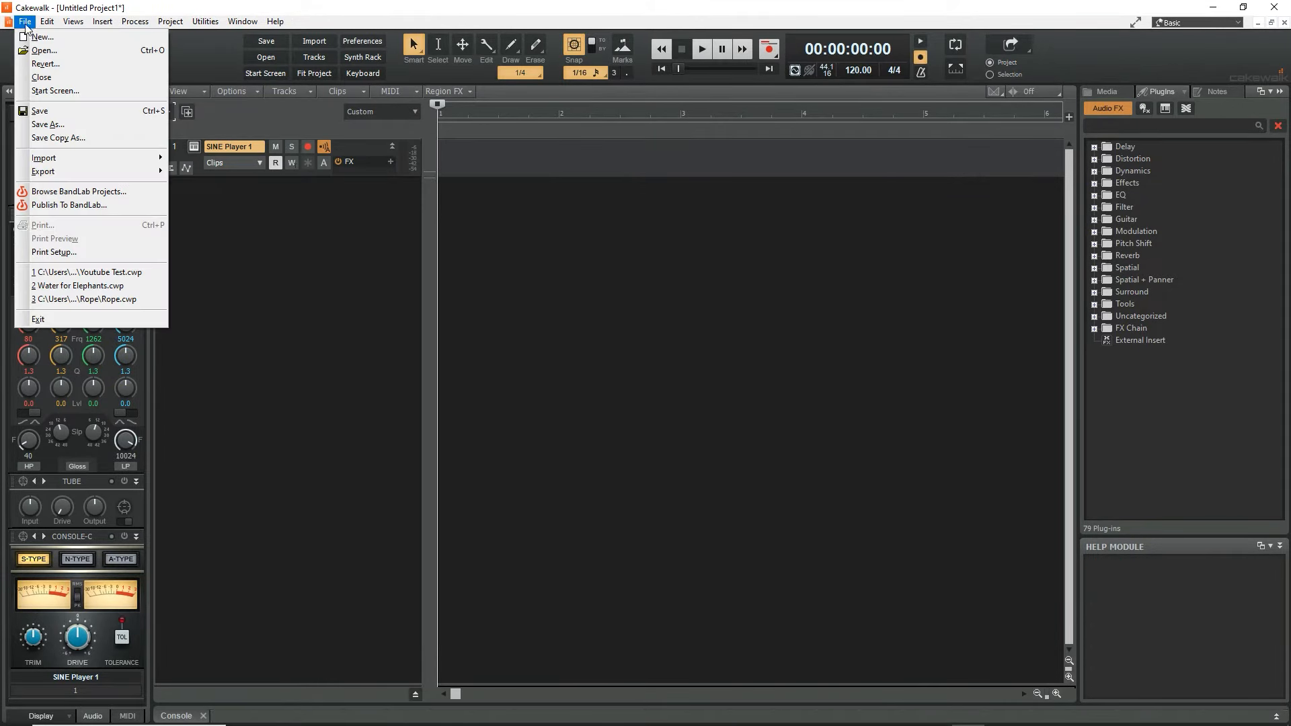
click(58, 124)
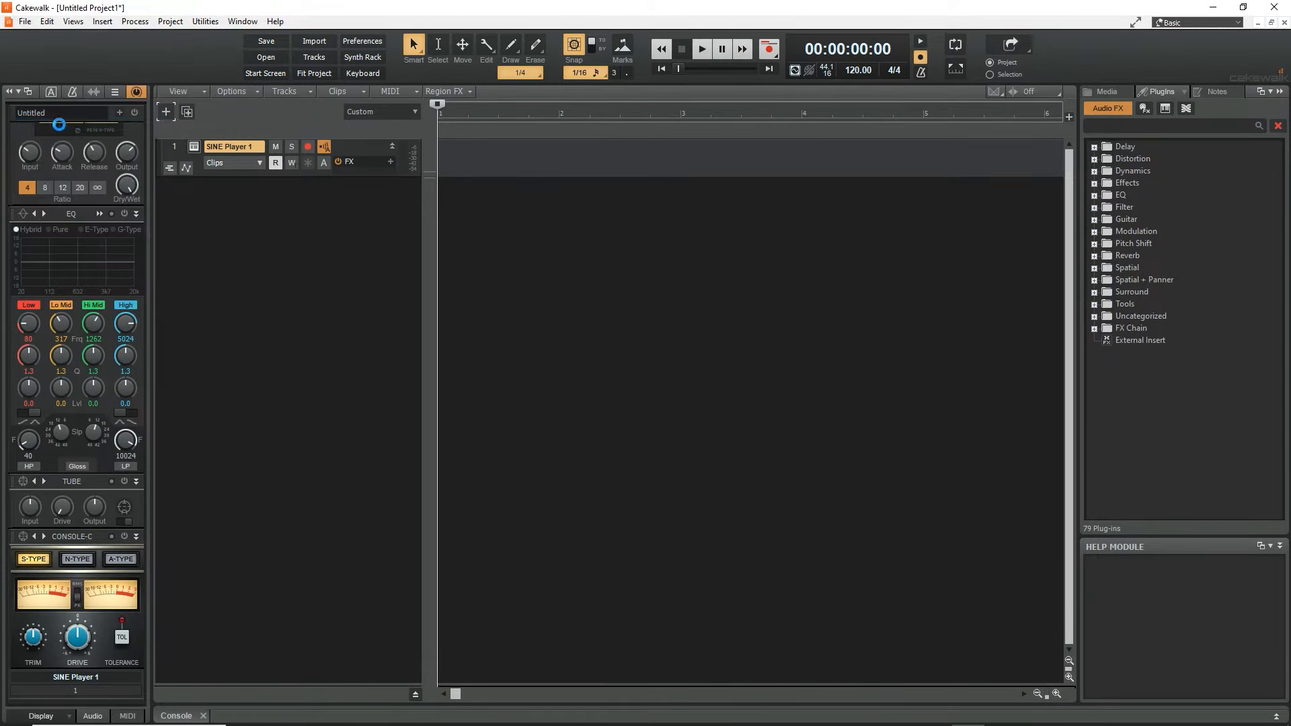
text(First Piece)
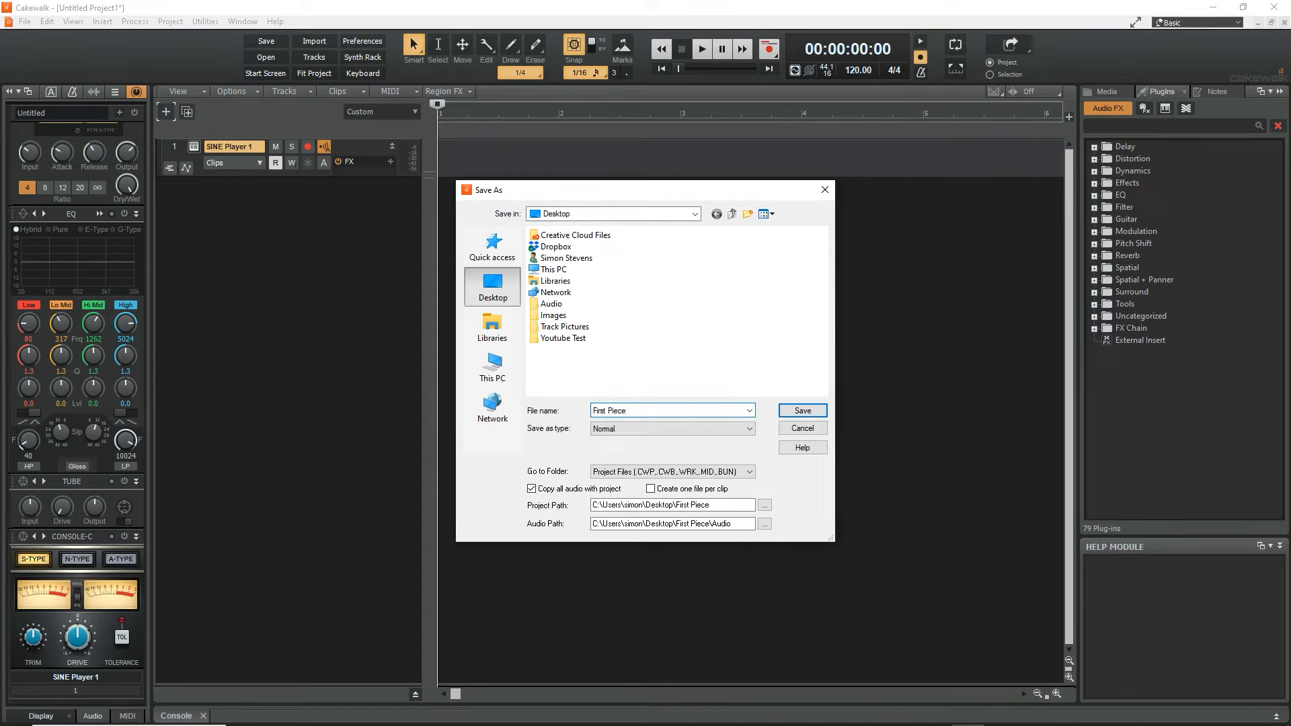
key(Return)
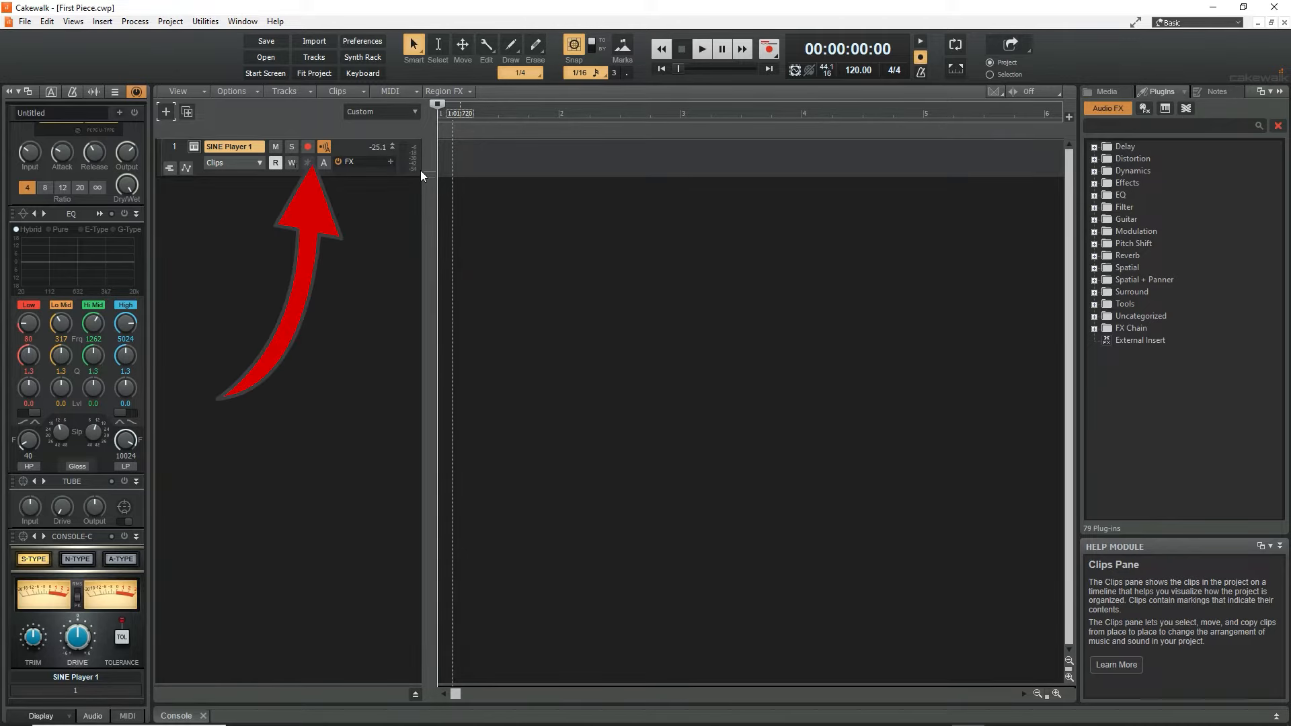
Arm the SINE Player track for recording and set the project tempo to 80
click(306, 147)
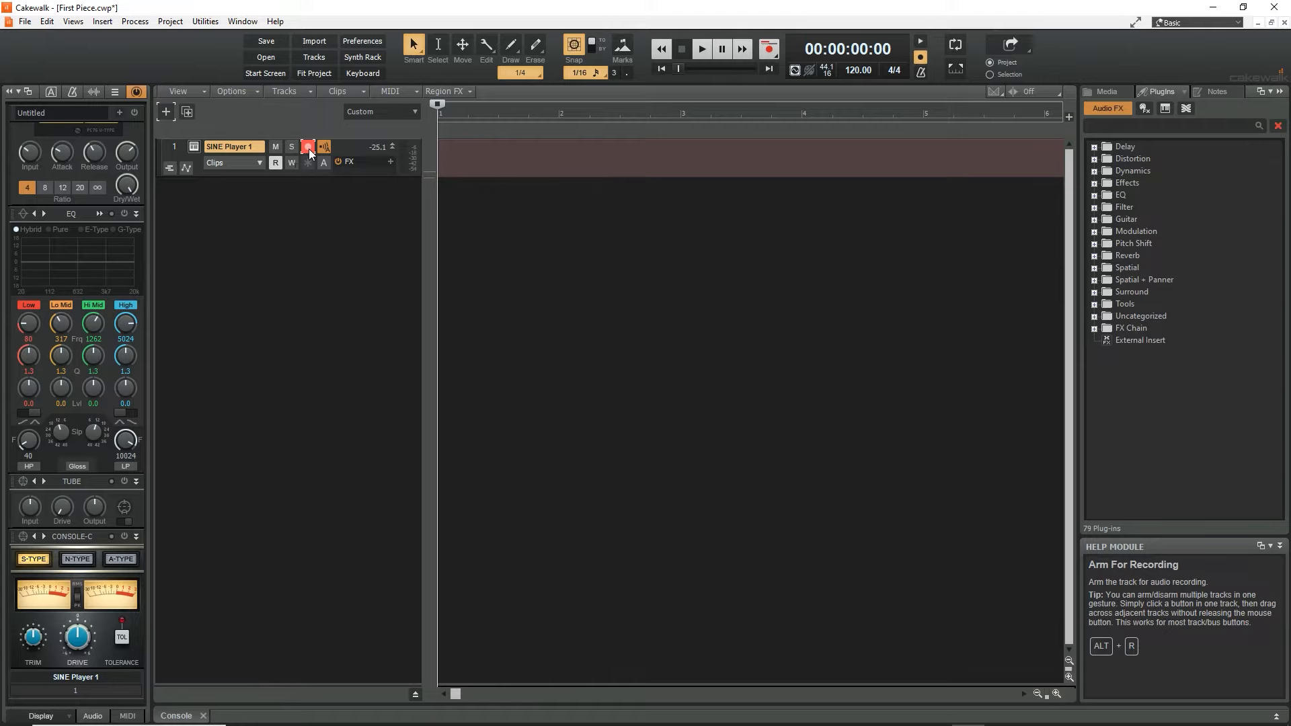
click(856, 69)
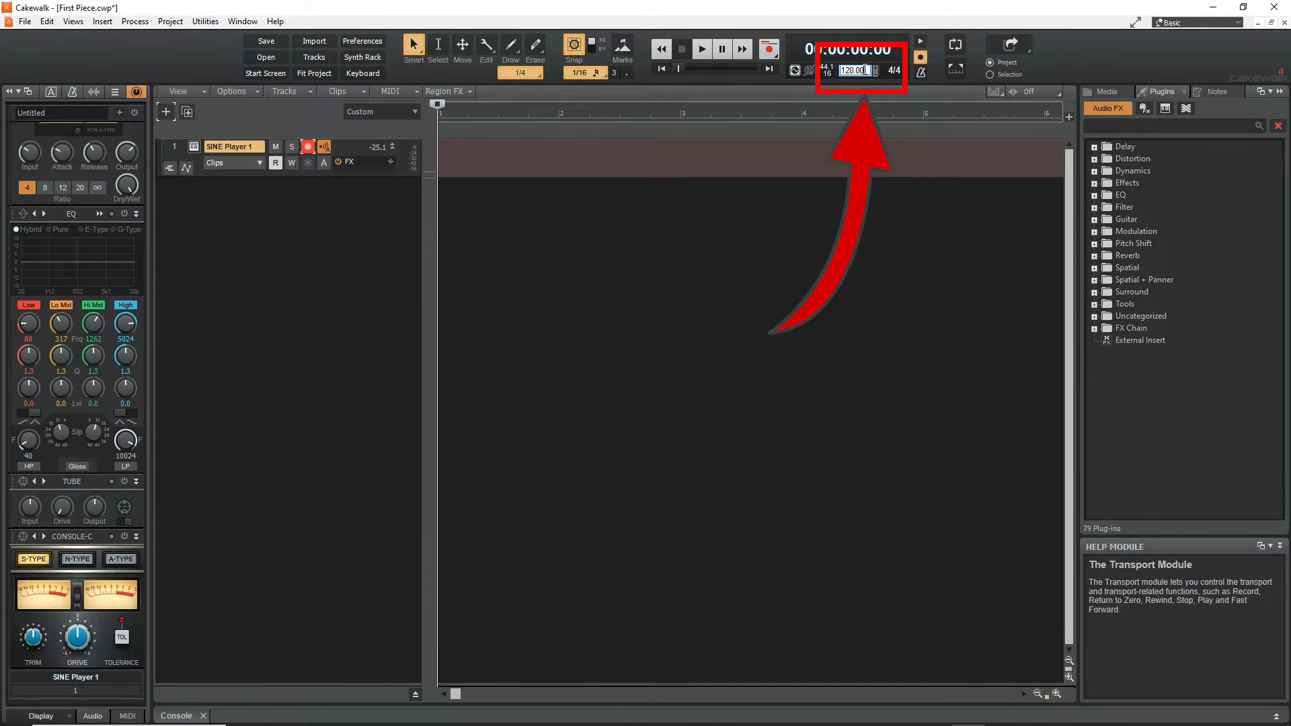
drag(868, 70, 832, 70)
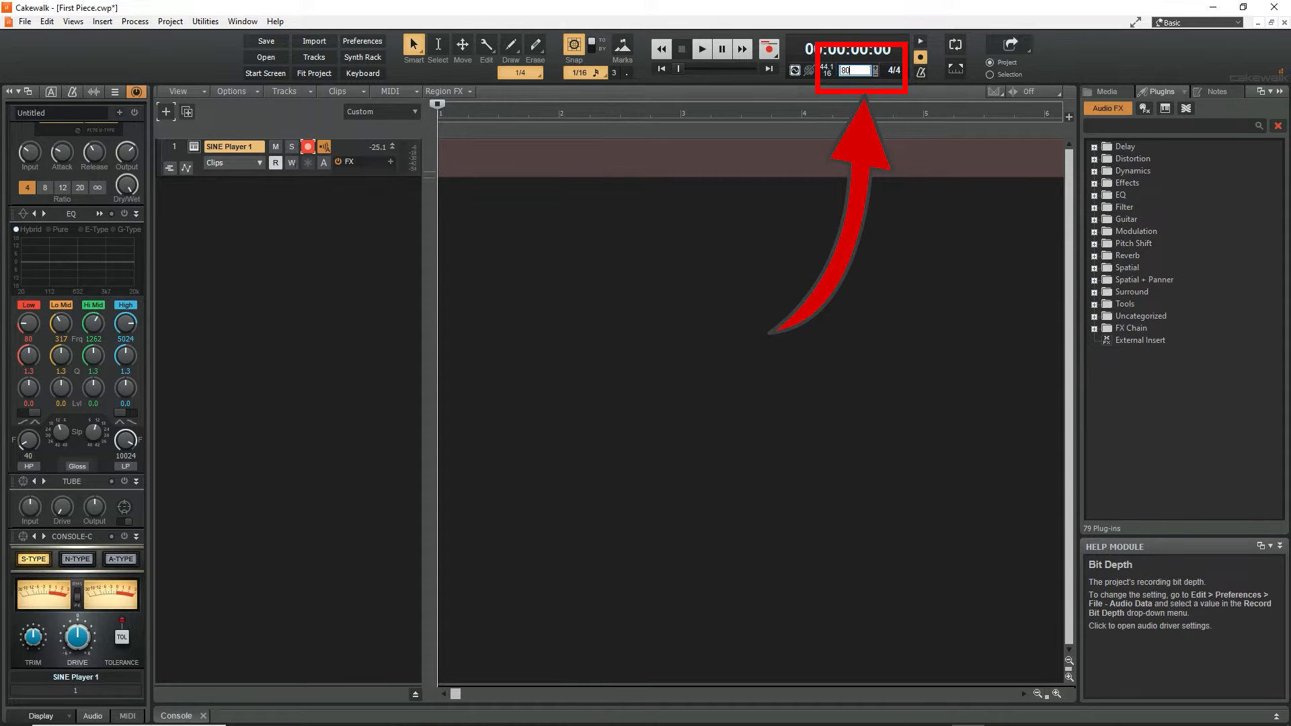
key(Return)
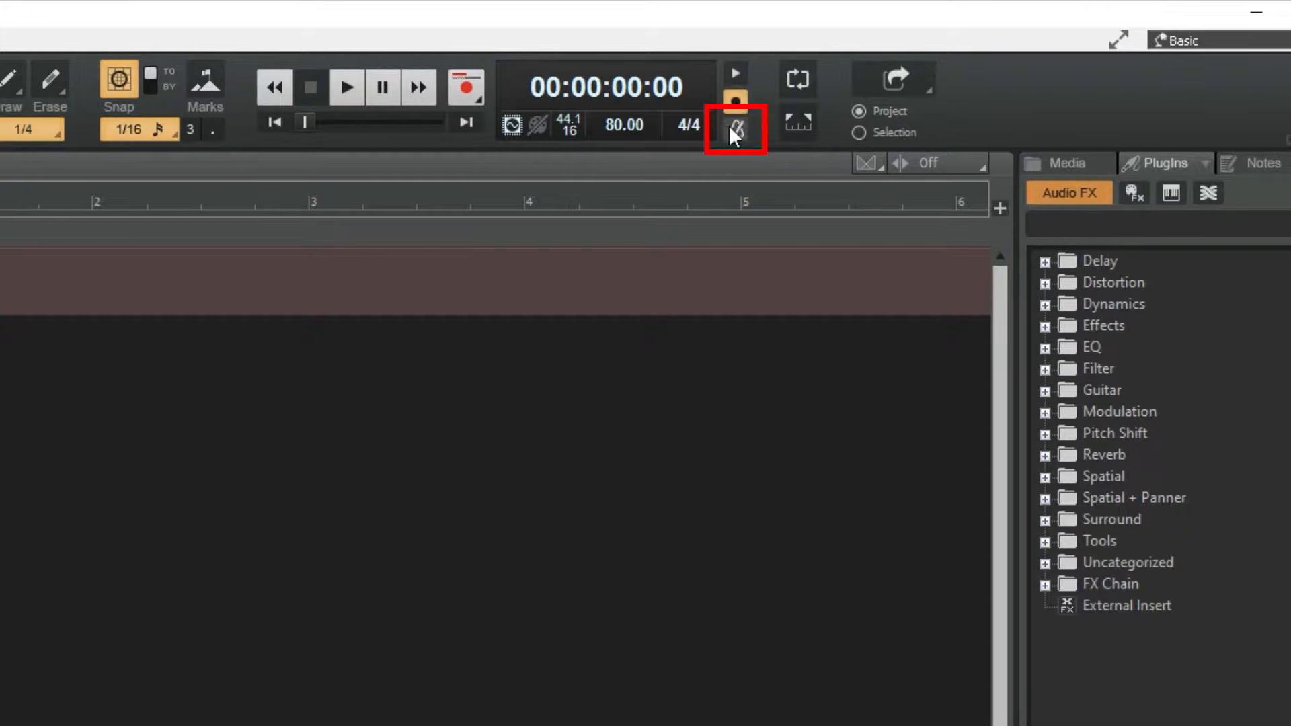
Set the metronome's record count-in to 2 measures and apply the setting
right_click(731, 131)
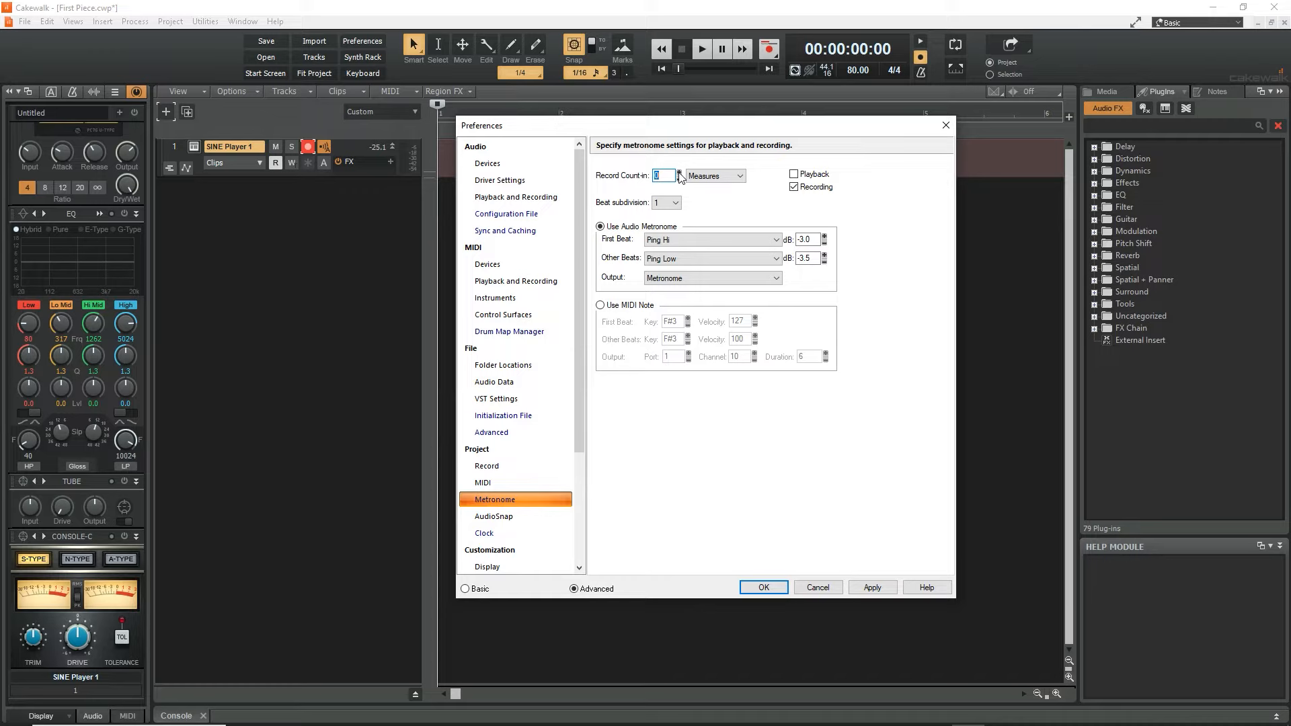
click(679, 172)
click(679, 172)
click(872, 587)
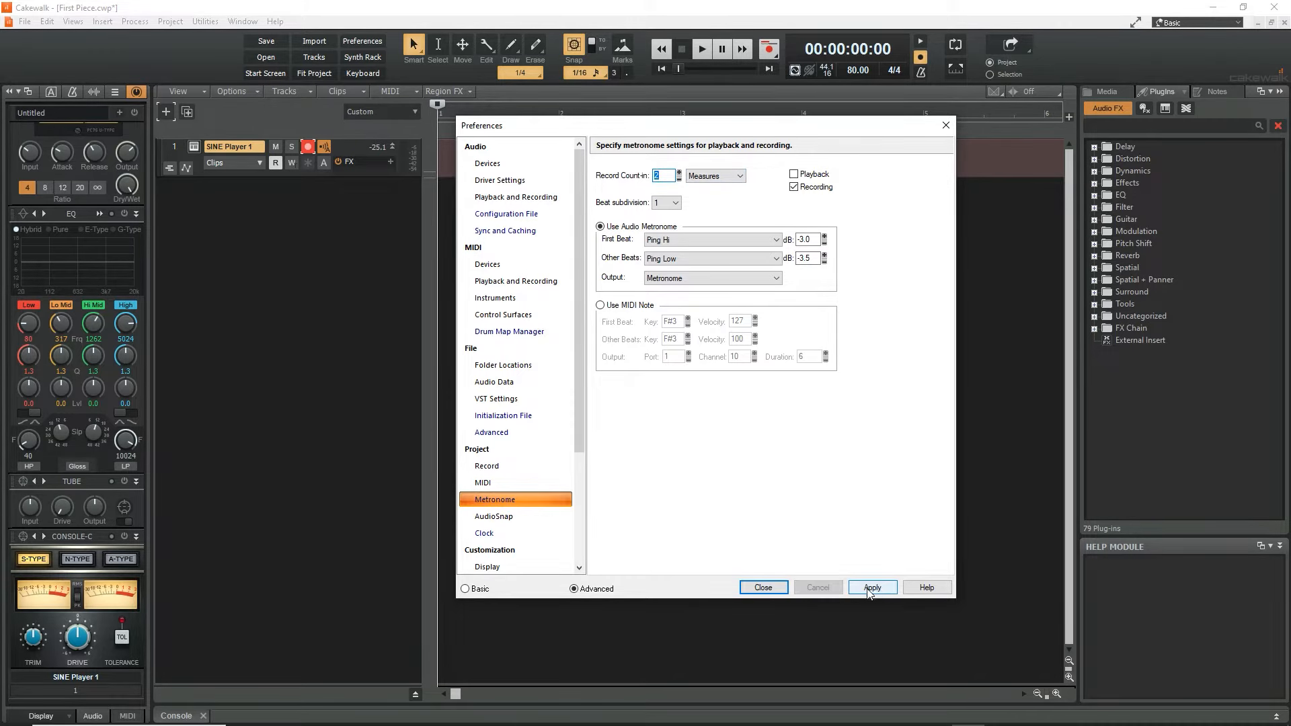
click(763, 588)
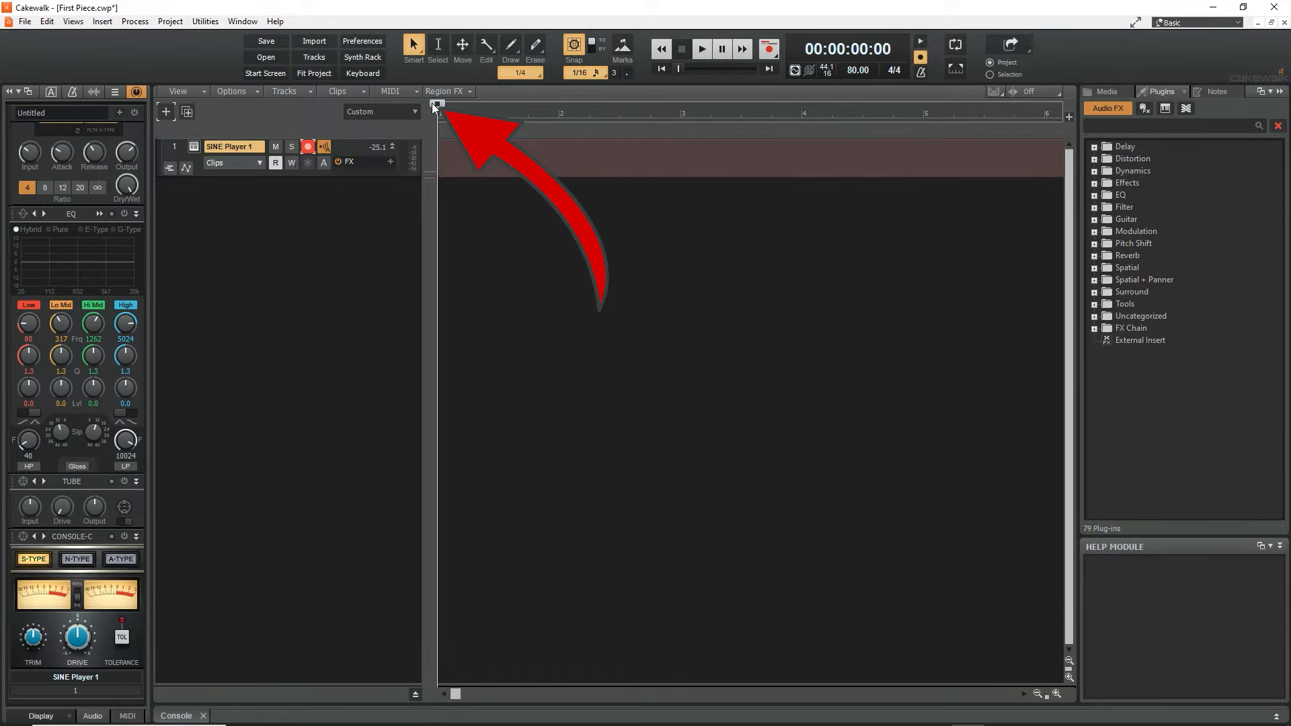
Record a sustained D3, A3 and F#4 chord on the SINE Player track and extend its three notes to the start of measure 5
click(770, 50)
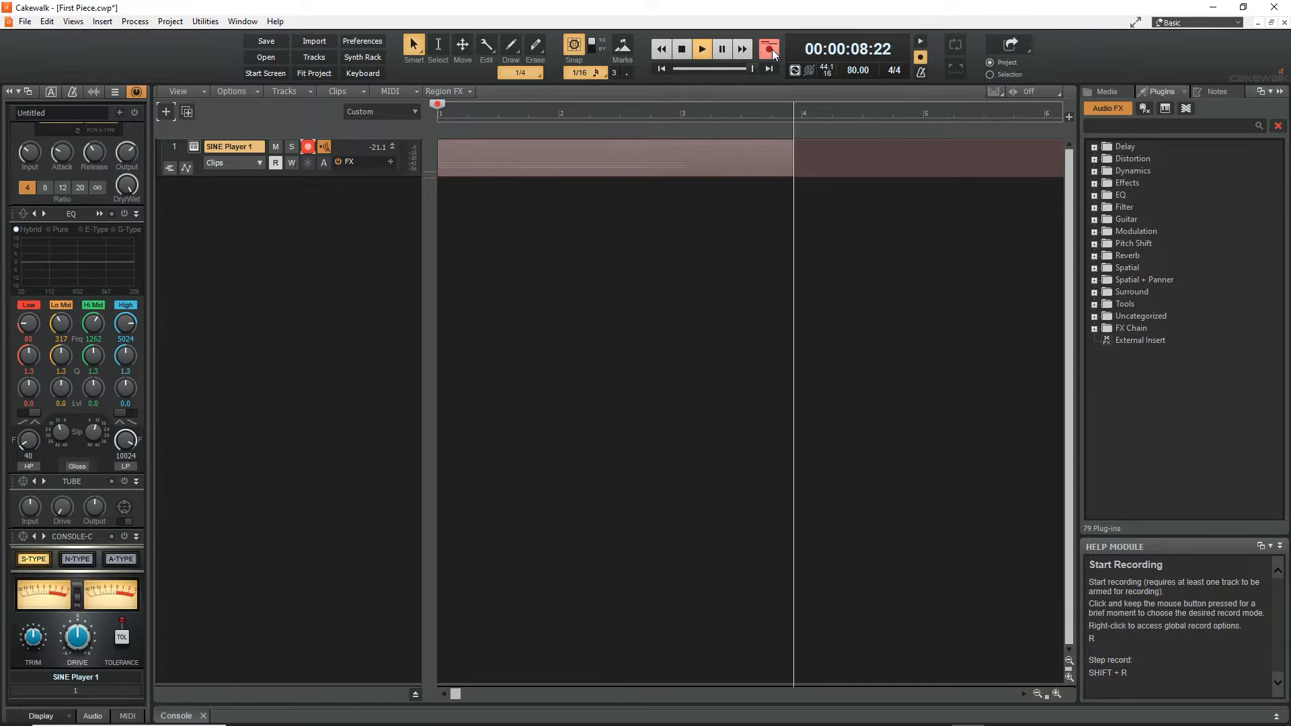
click(683, 49)
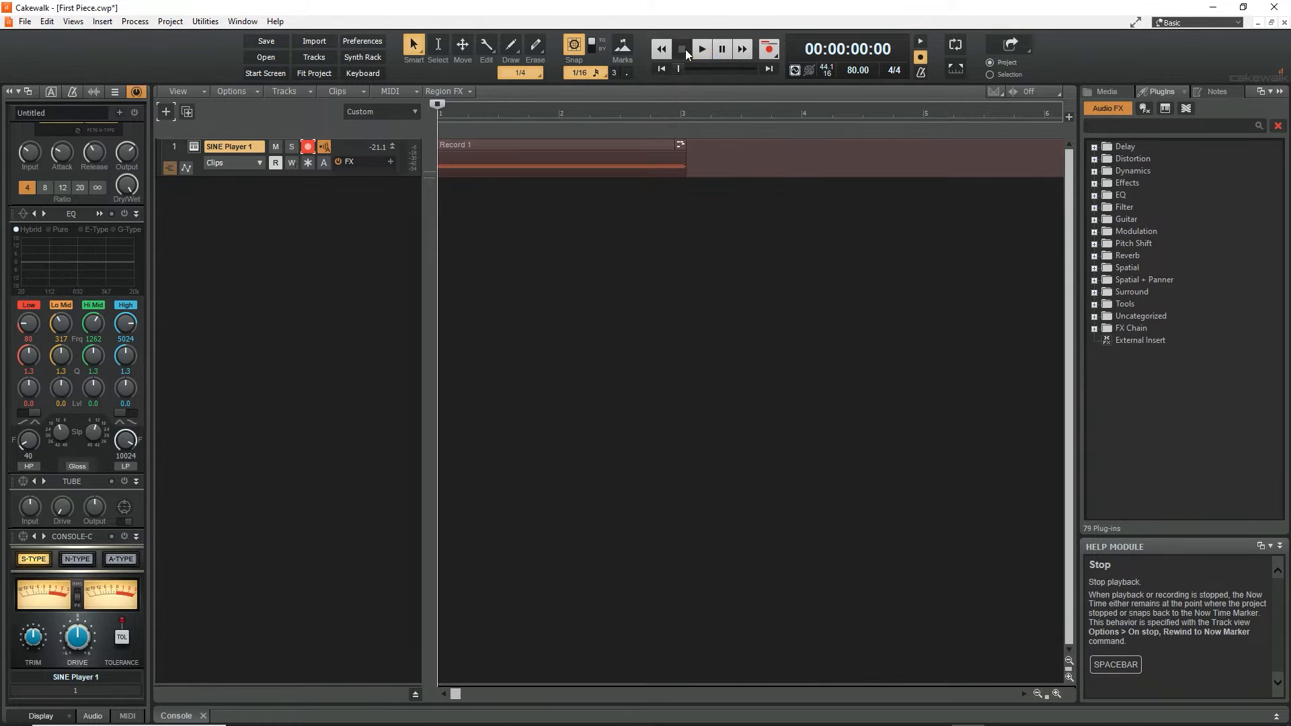
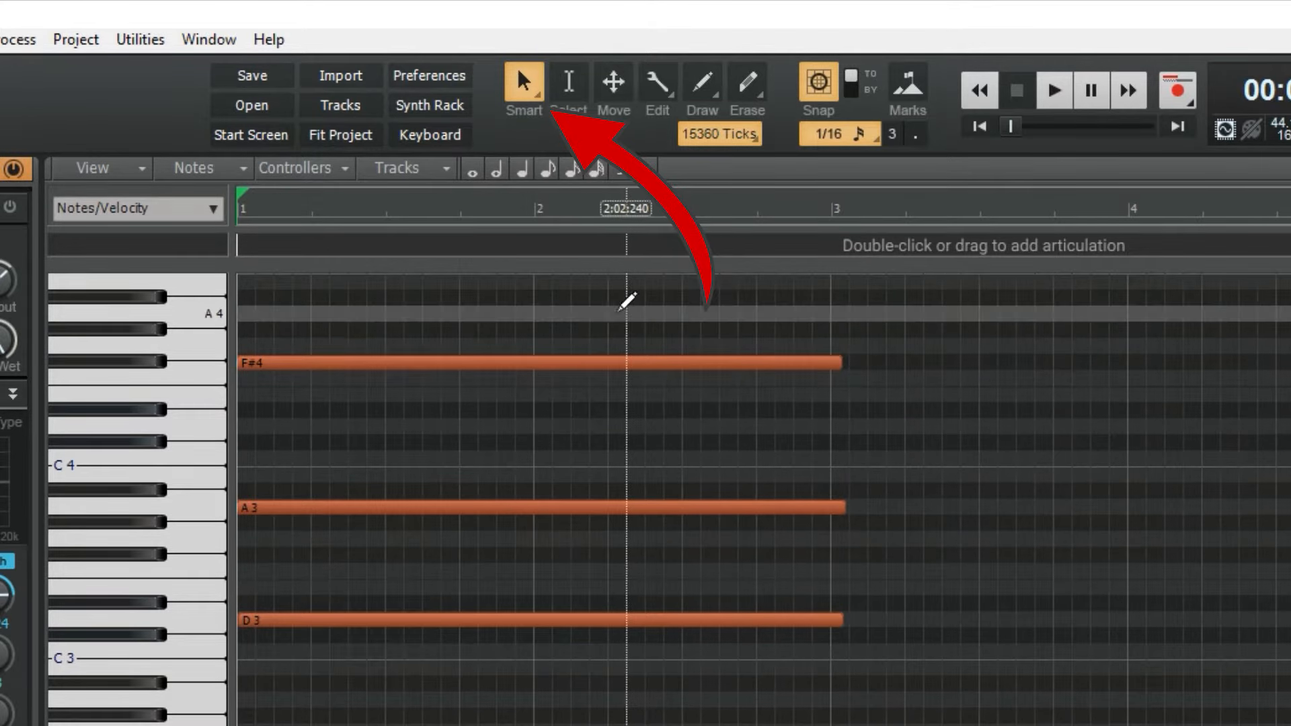
drag(590, 309, 774, 635)
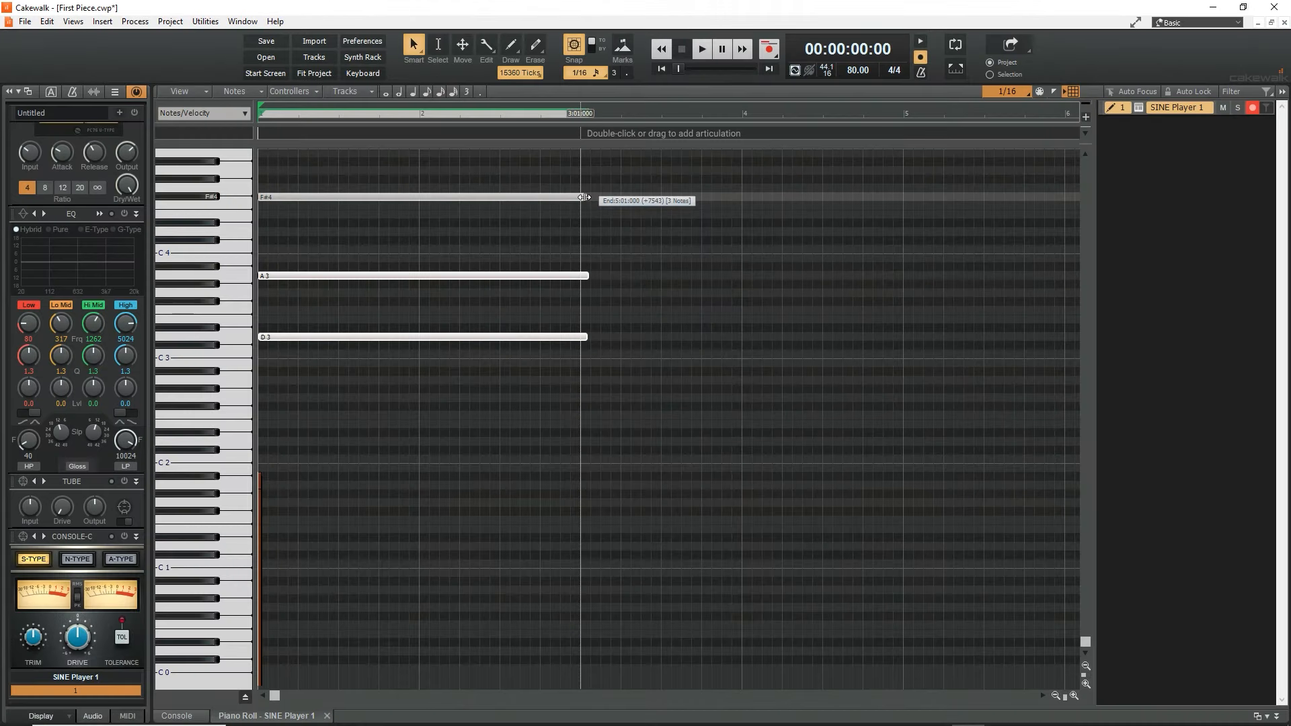
mouse_move(583, 197)
mouse_down()
mouse_move(916, 197)
mouse_move(902, 197)
mouse_up()
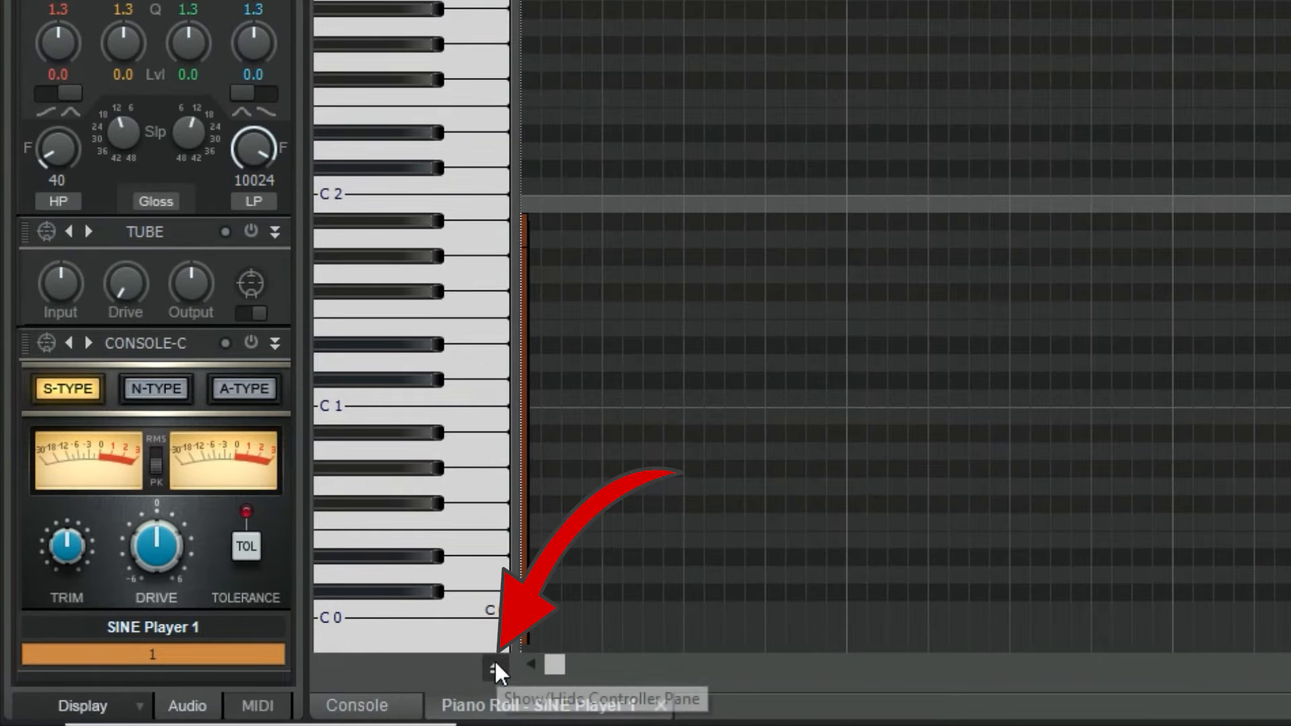
Show the piano roll's controller pane and add a 1-Modulation control lane on Channel 1
click(492, 668)
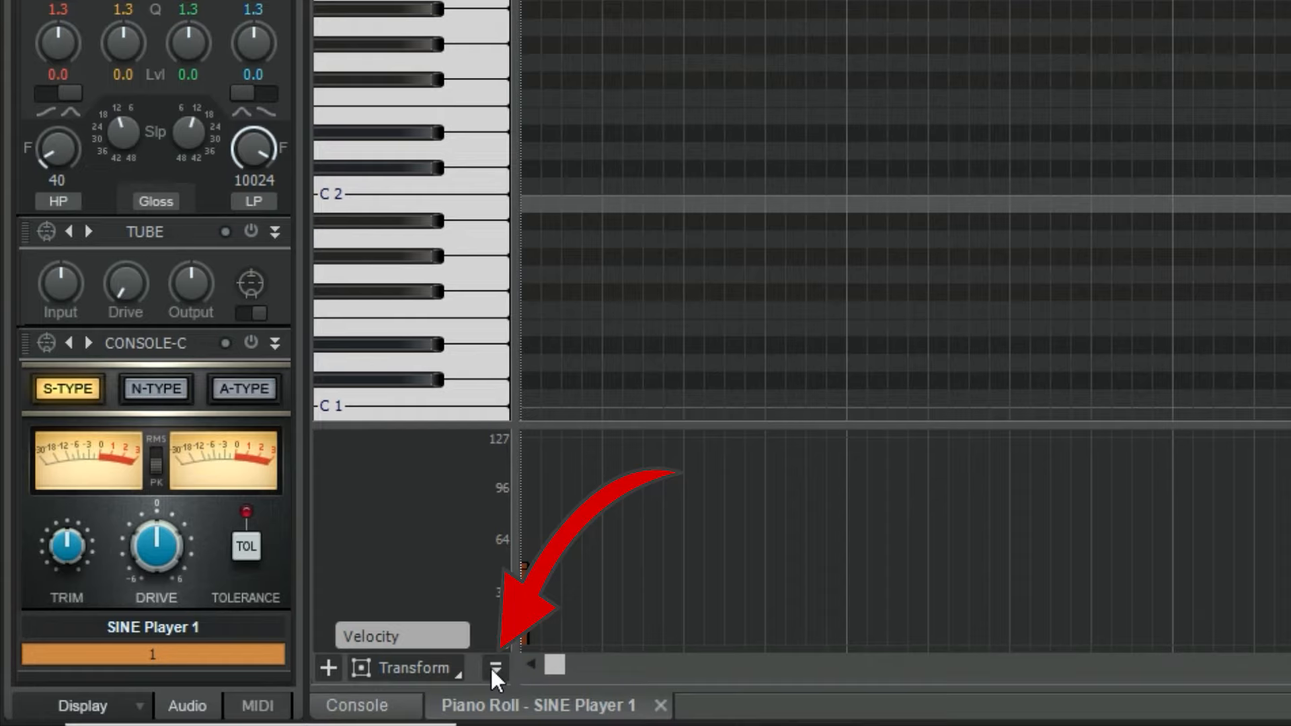
click(327, 669)
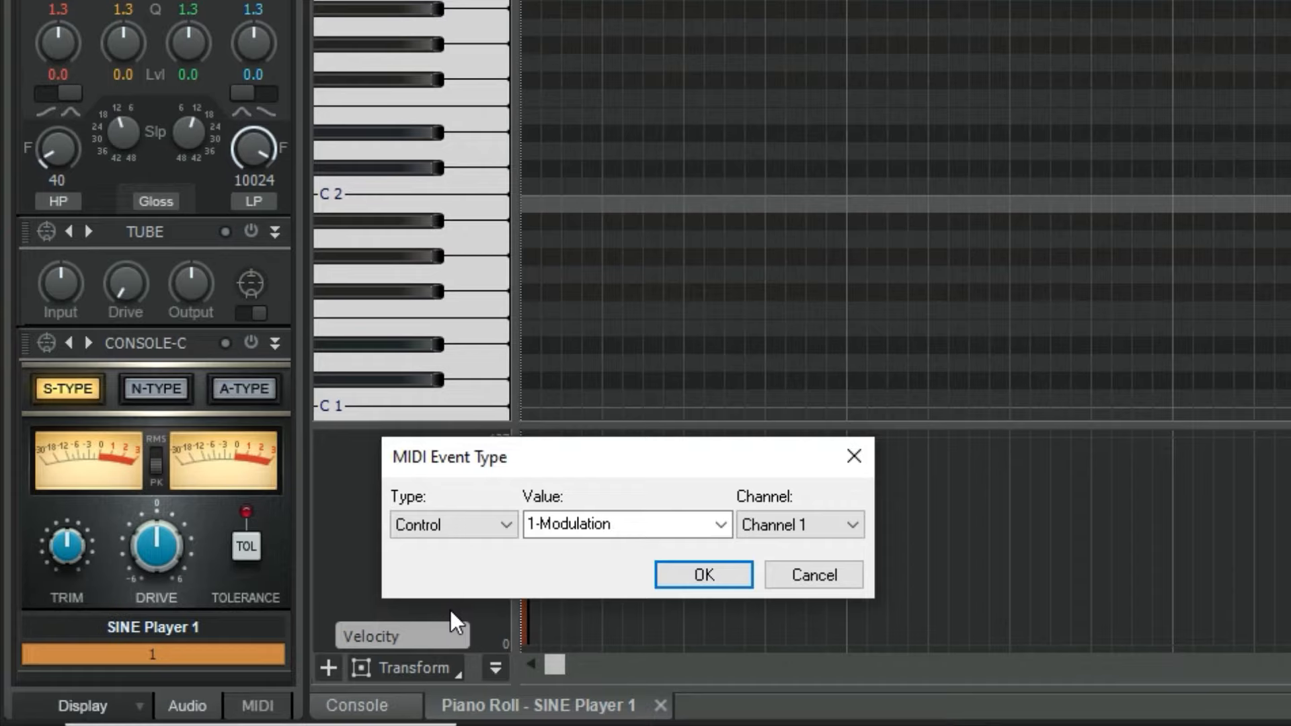
click(740, 577)
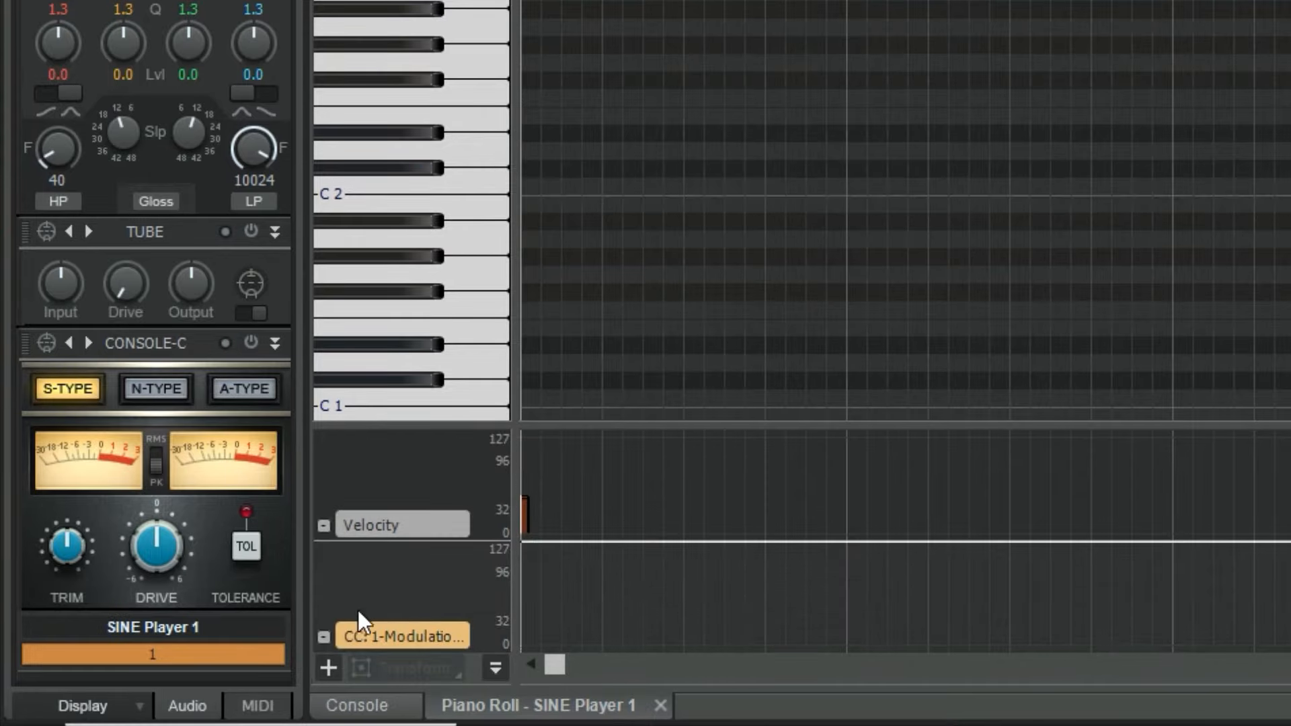
Add an 11-Expression control lane on Channel 1 and make the controller pane taller
click(329, 669)
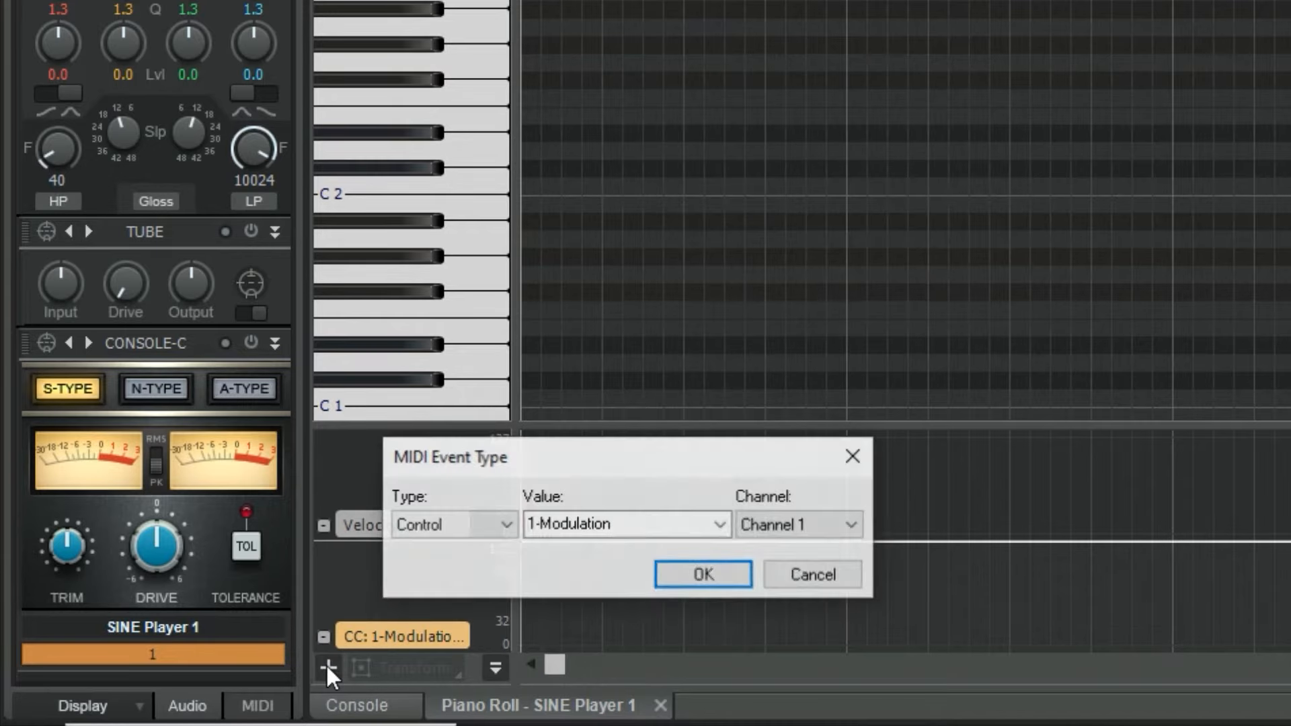
click(722, 531)
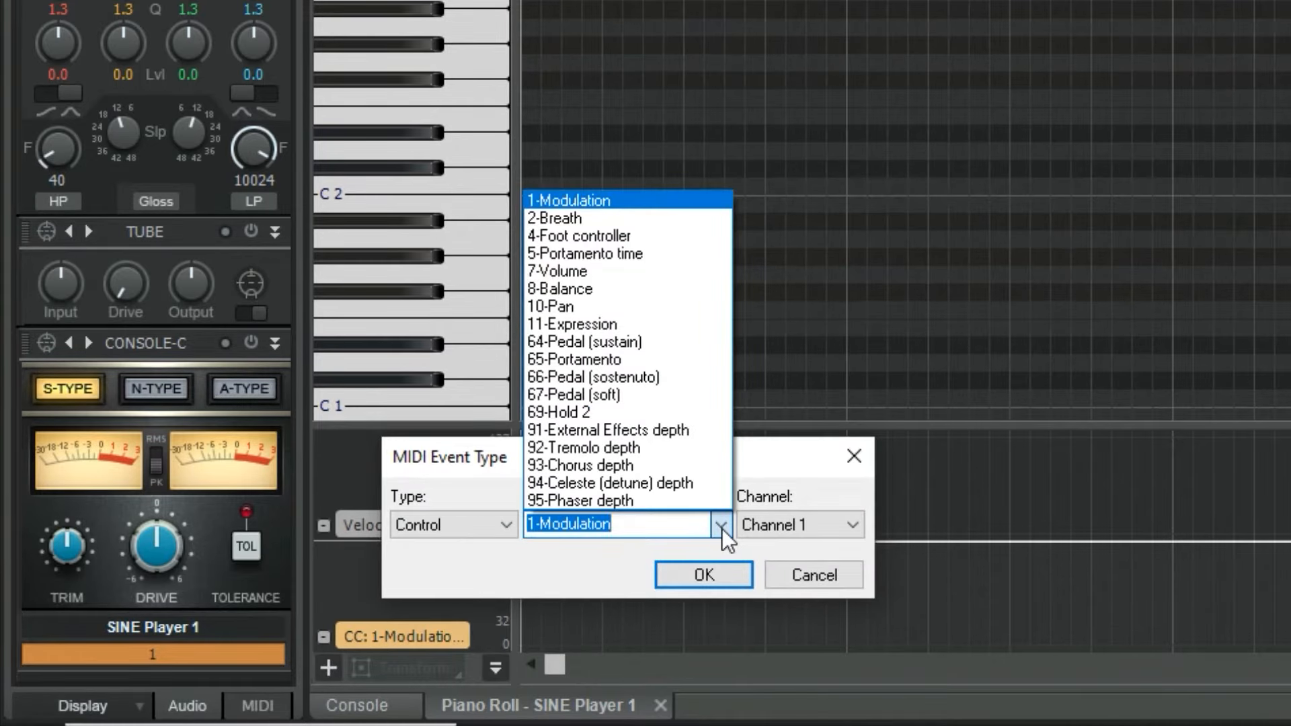
click(672, 324)
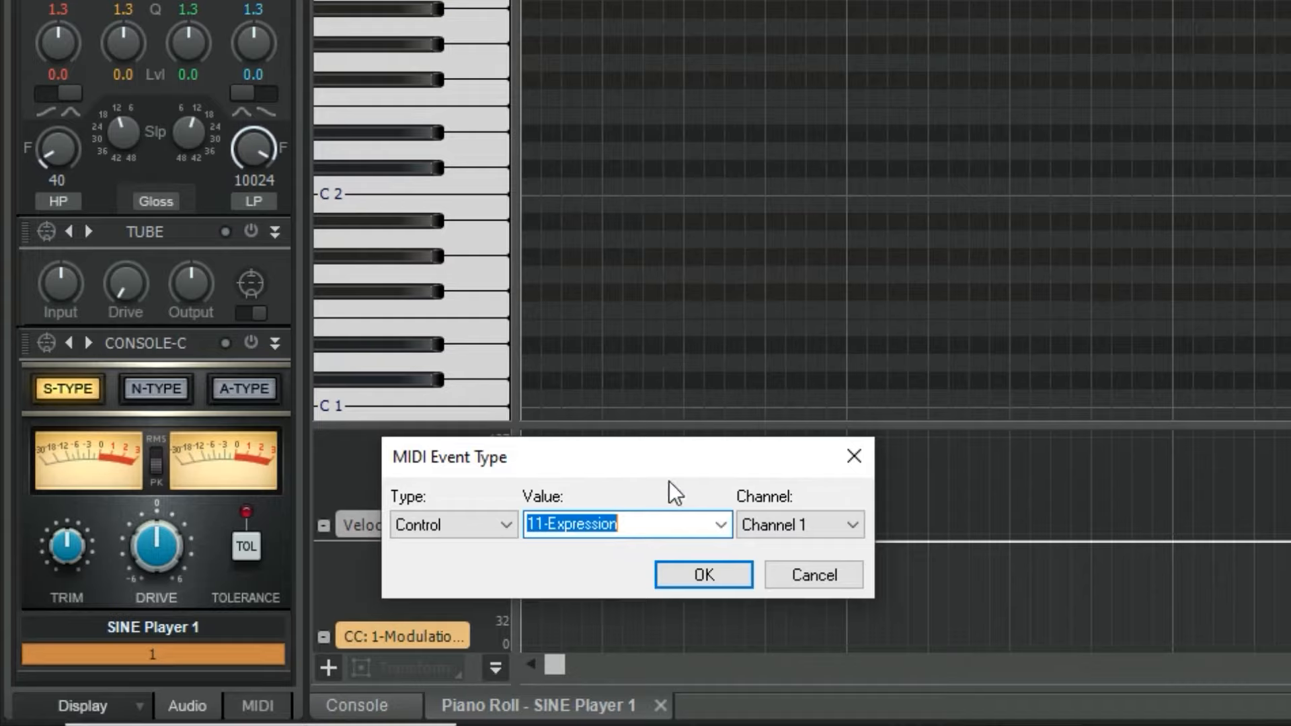
click(697, 577)
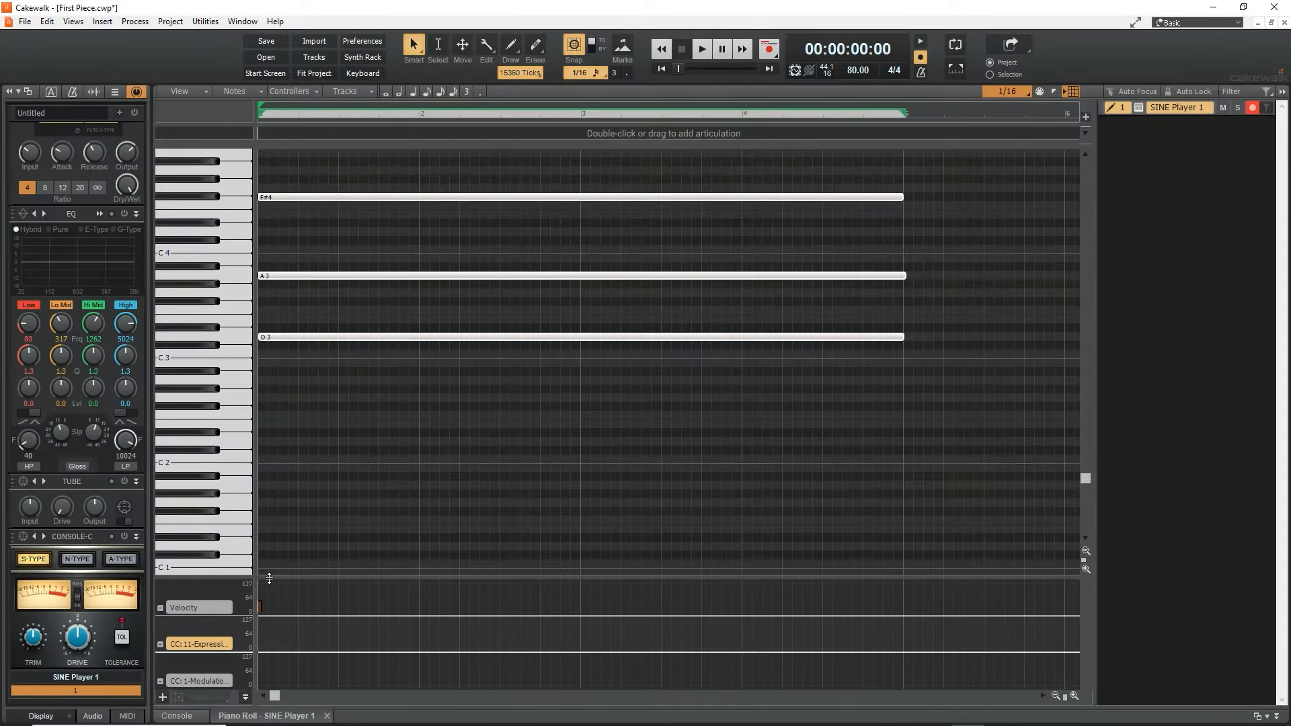
drag(269, 578, 297, 481)
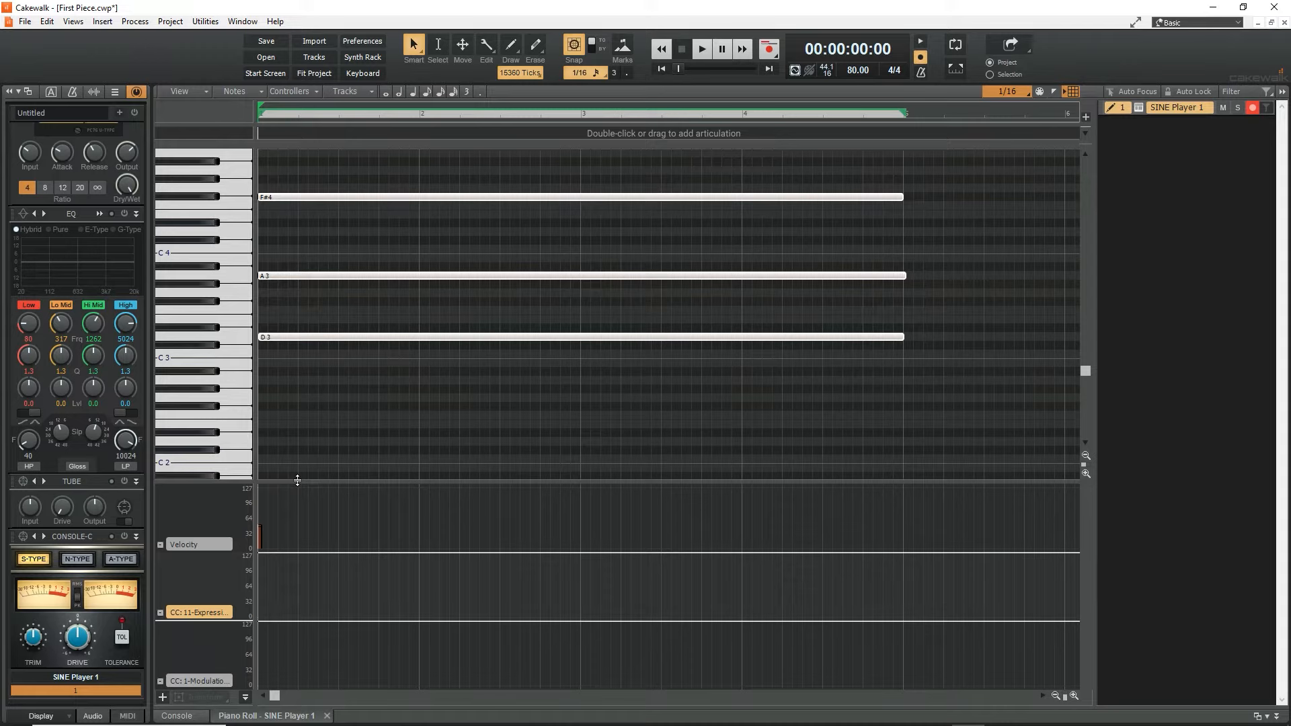
With the Line draw tool and snap off, draw Expression and Modulation ramps rising to measure 3 and falling to measure 5
click(518, 51)
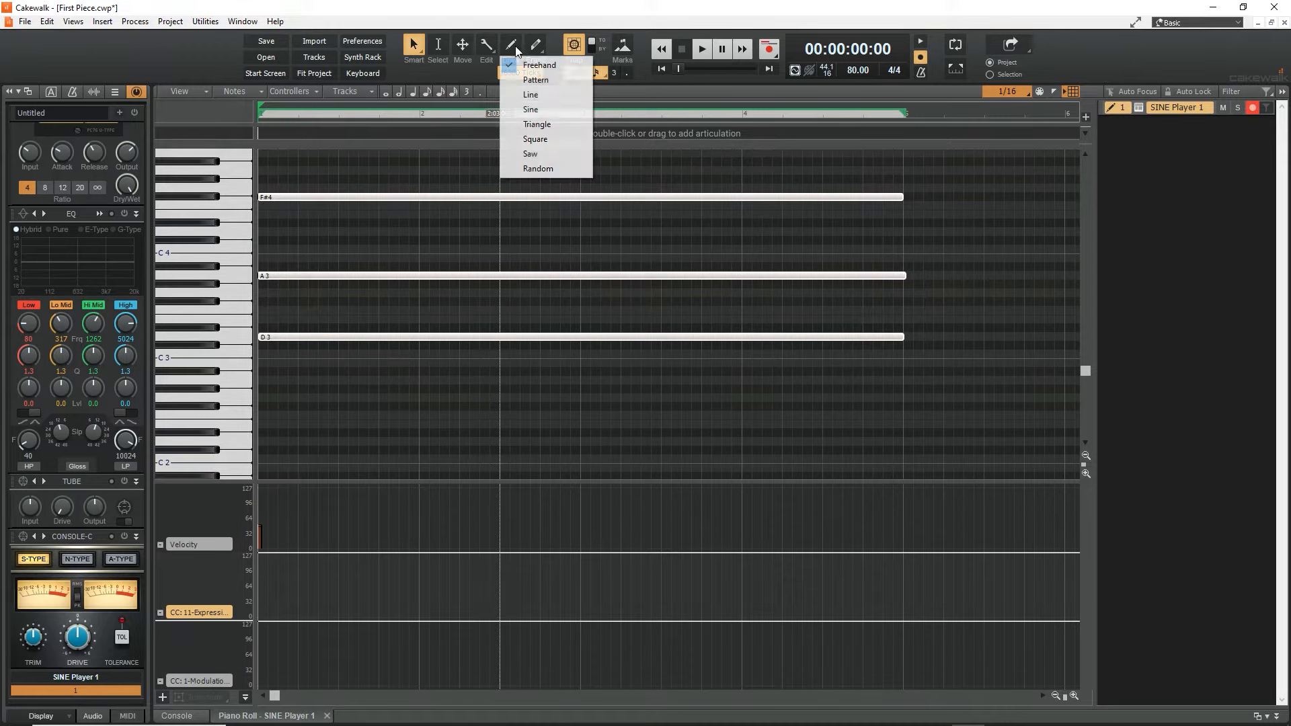
click(543, 94)
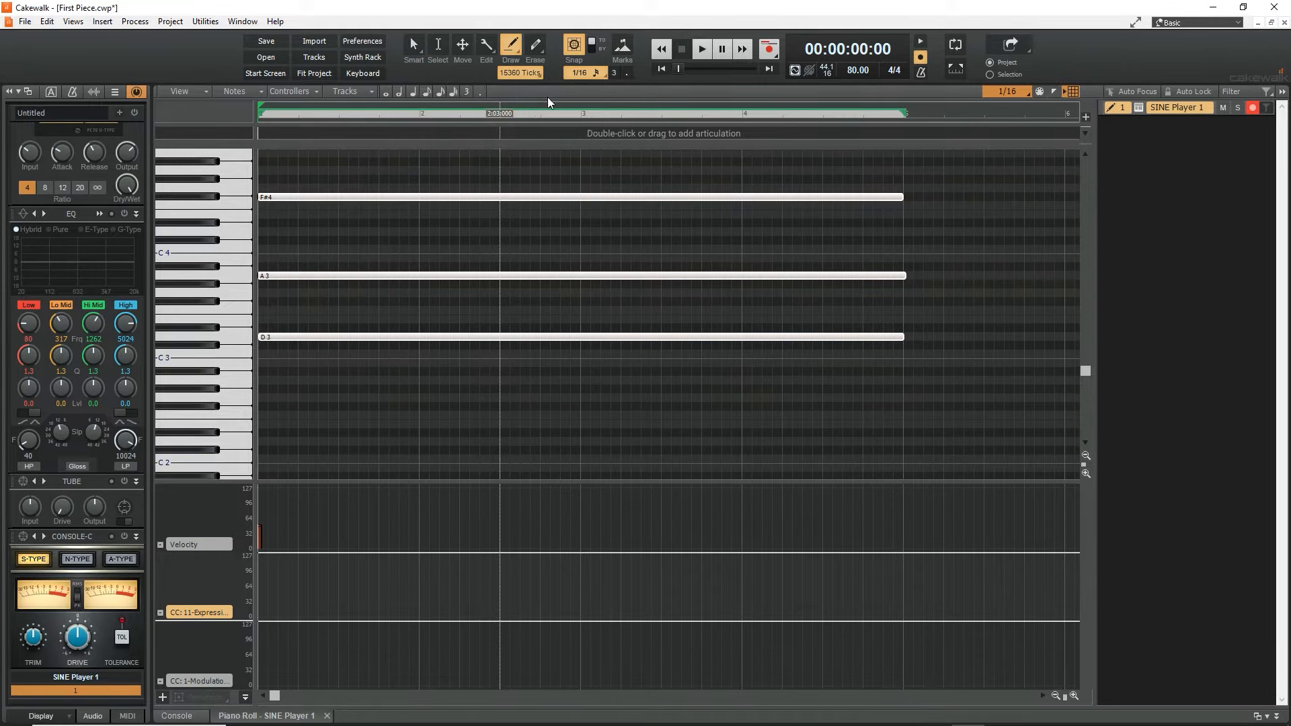
click(573, 45)
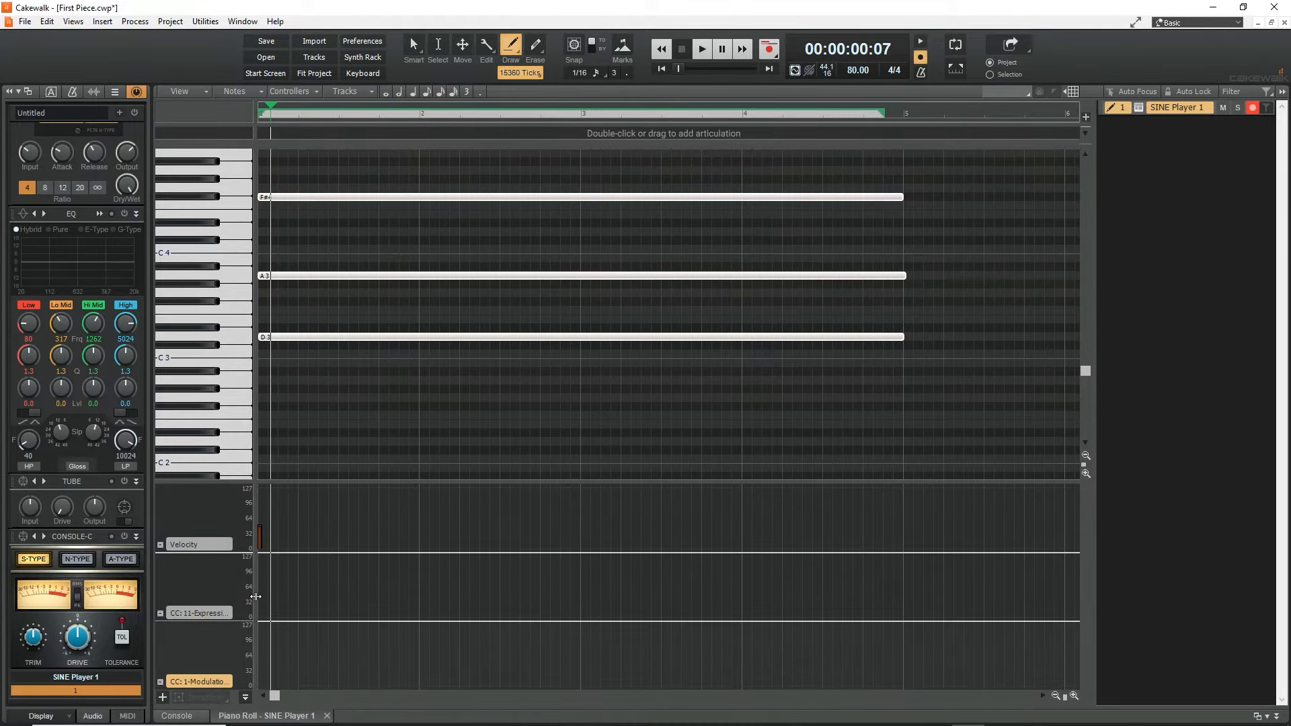
mouse_move(264, 591)
mouse_down()
mouse_move(568, 575)
mouse_move(910, 593)
mouse_up()
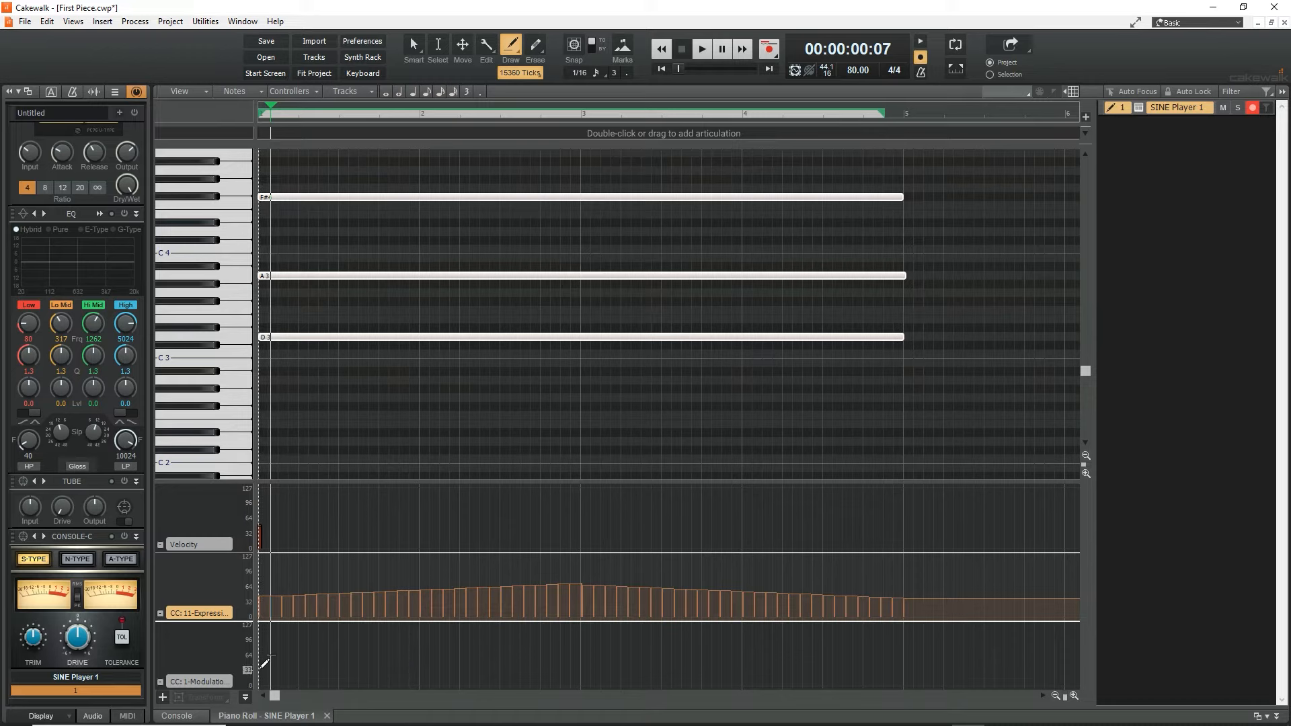
mouse_move(262, 668)
mouse_down()
mouse_move(568, 640)
mouse_move(900, 662)
mouse_up()
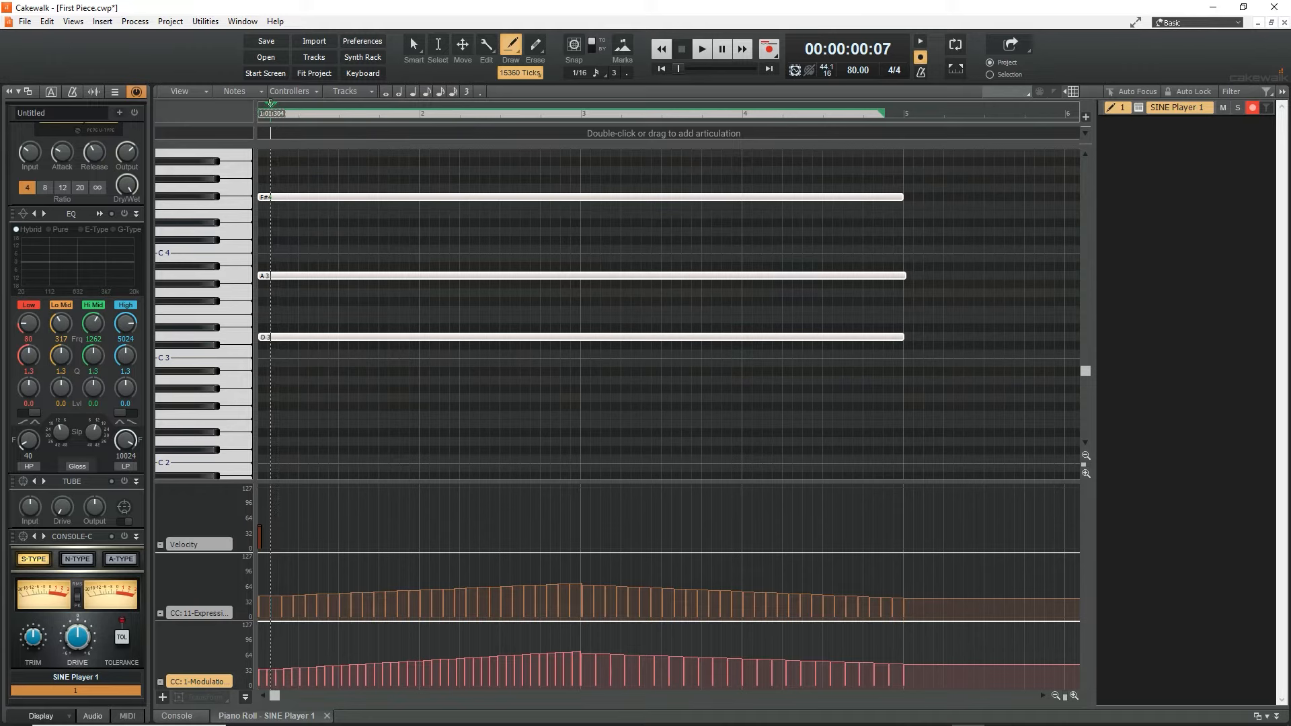
Play the edited string chord from the beginning of the project and return to the Track view
click(258, 109)
key(space)
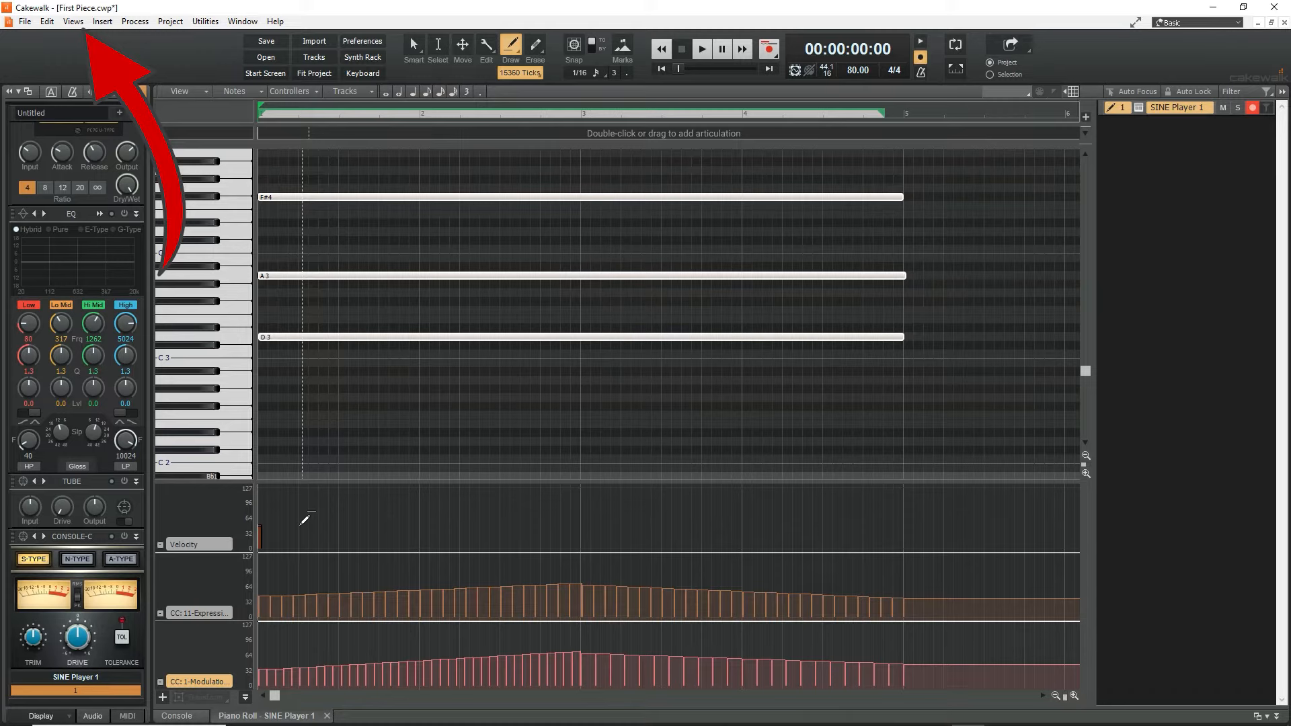
key(alt+1)
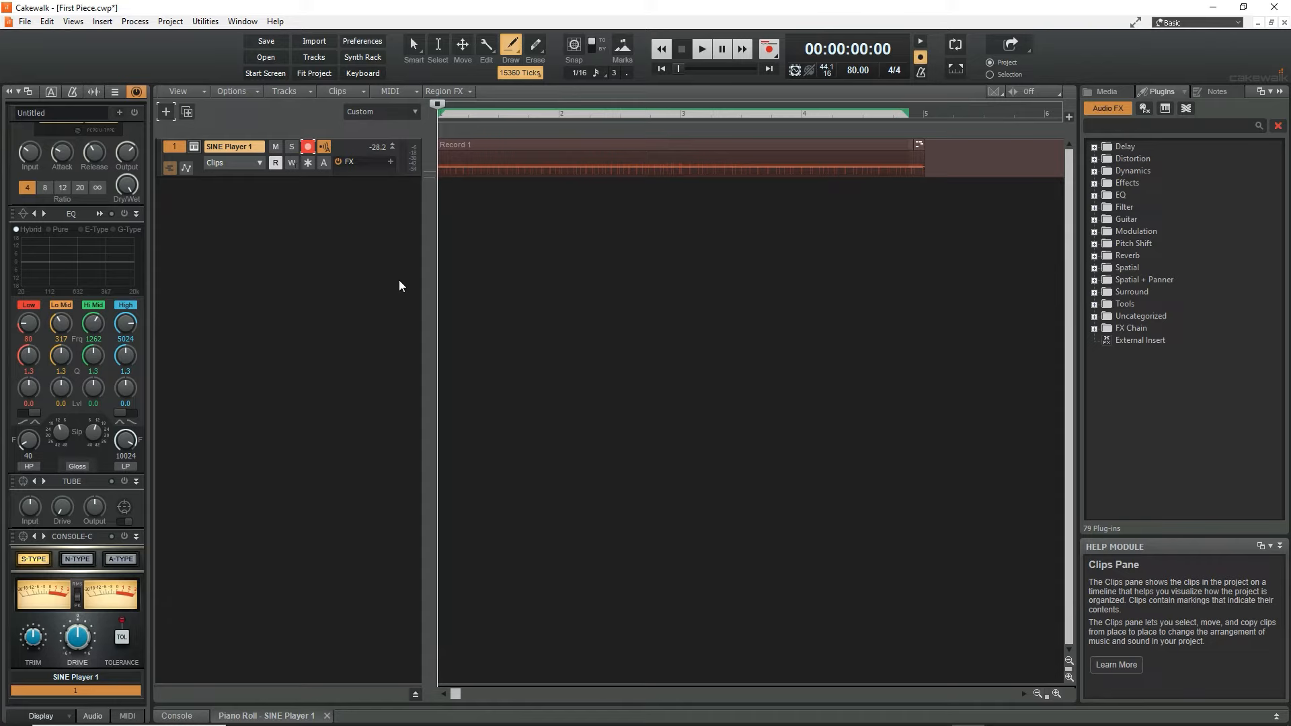
Insert a BBC Symphony Orchestra instrument track with Omni input and enlarge its track strip
right_click(277, 200)
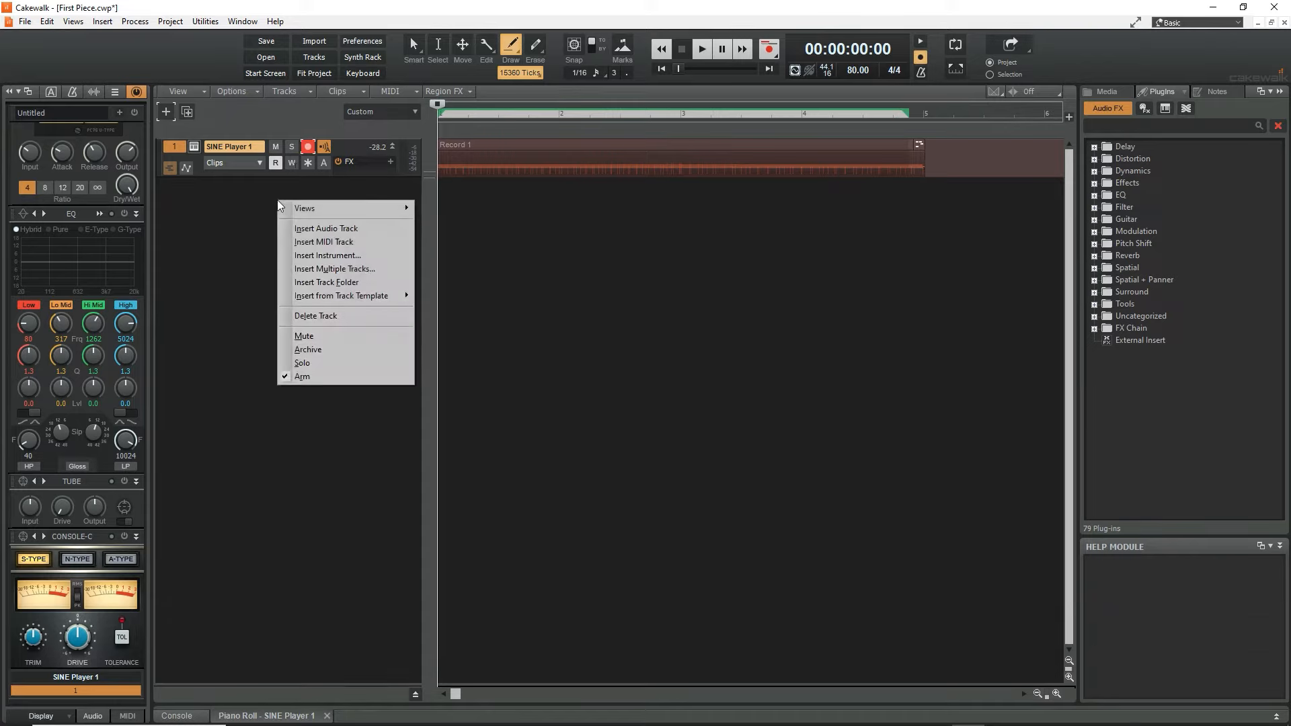
click(333, 256)
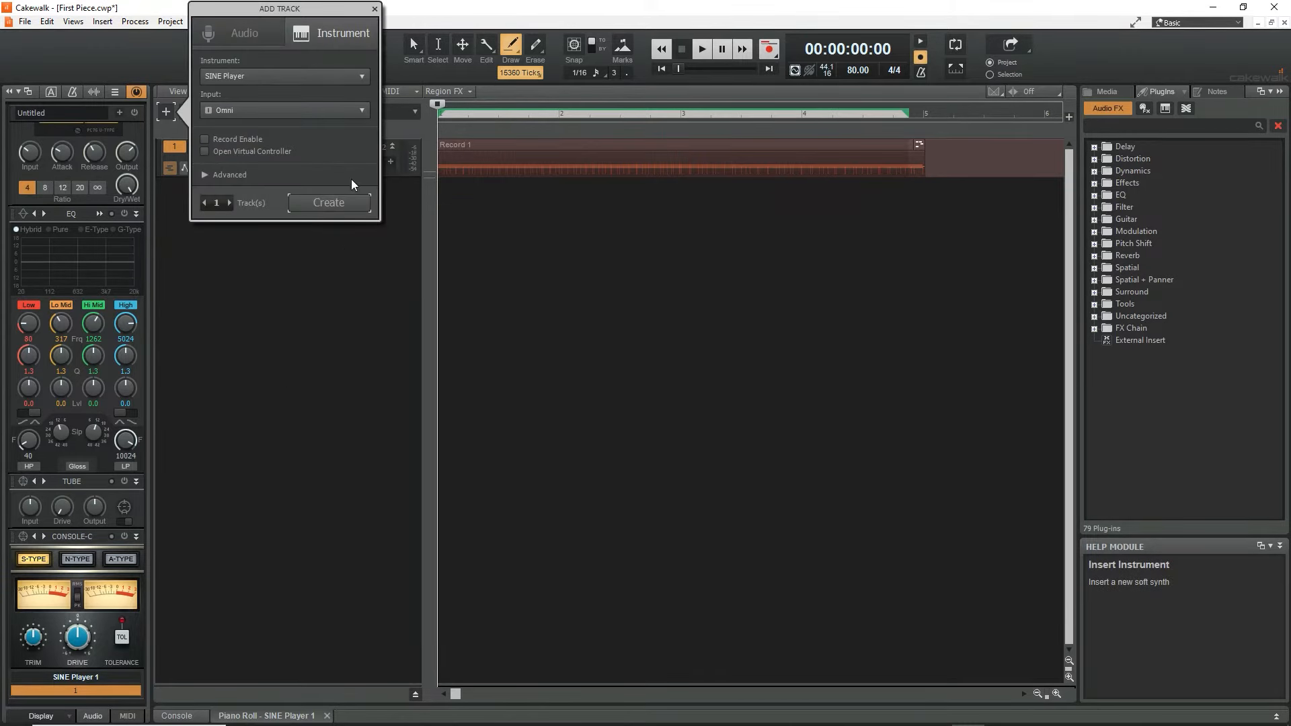
click(335, 80)
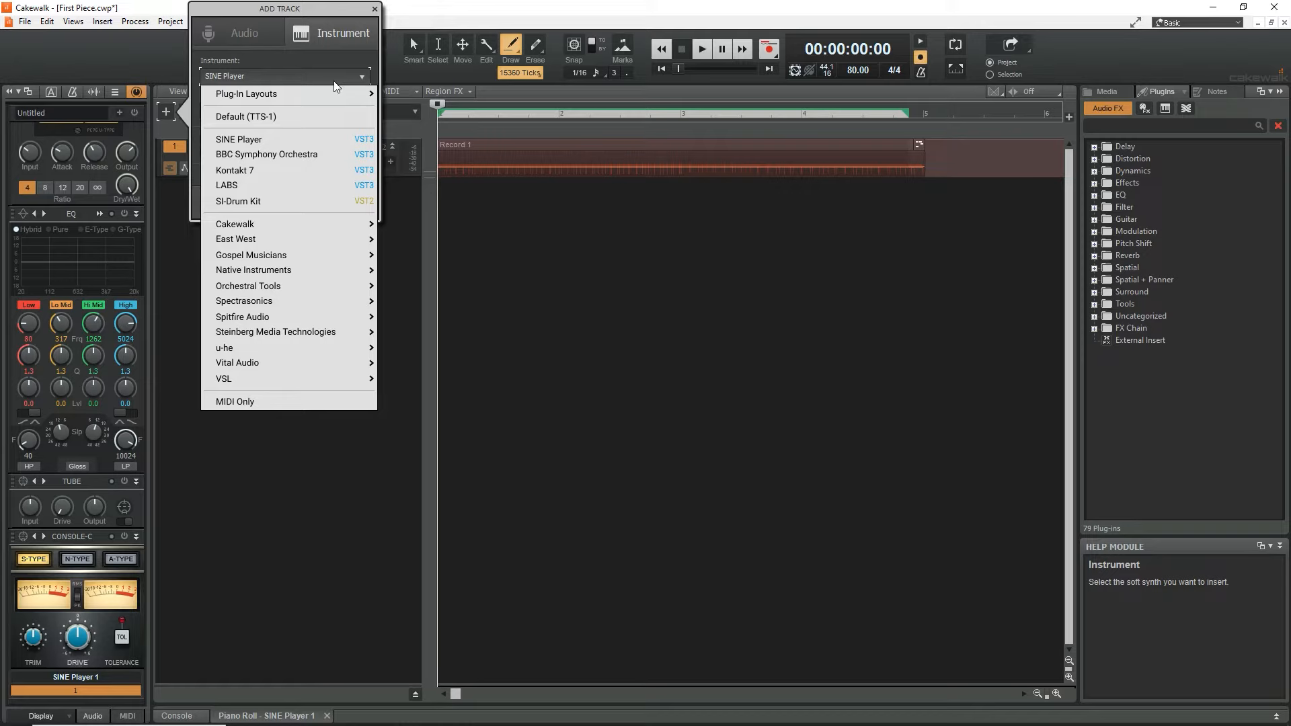
mouse_move(332, 317)
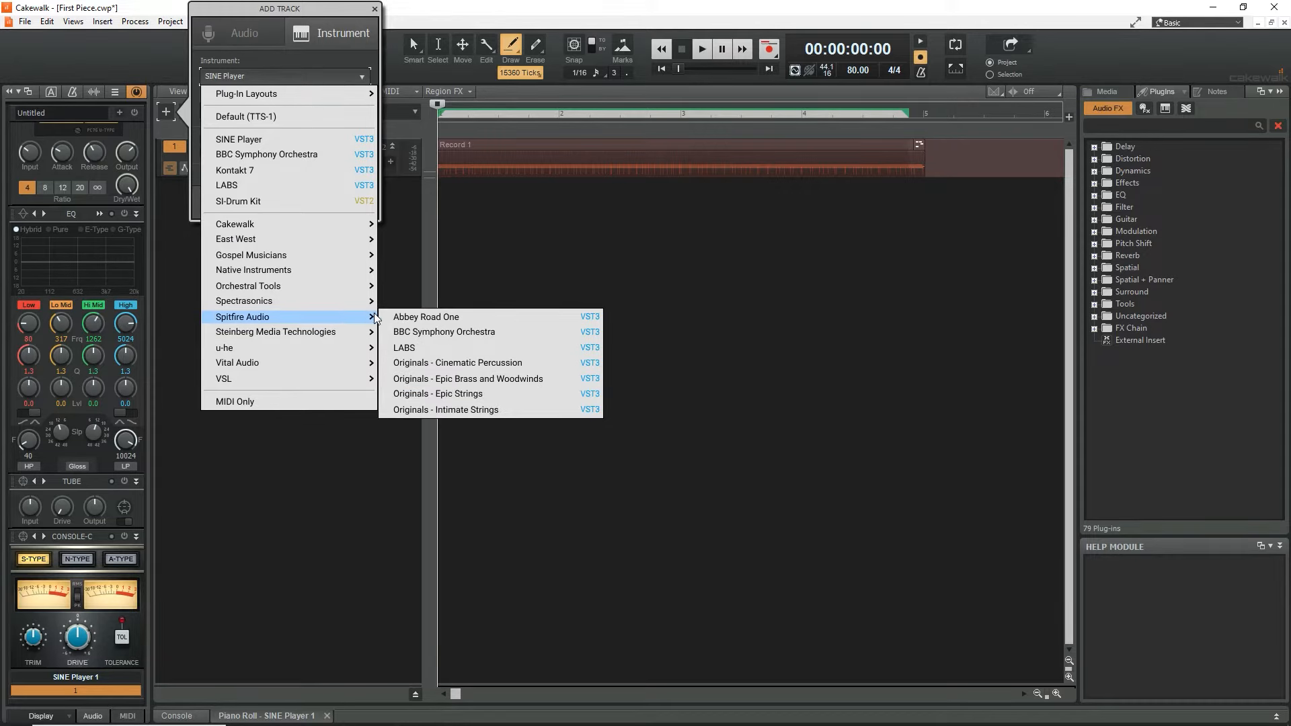
click(418, 331)
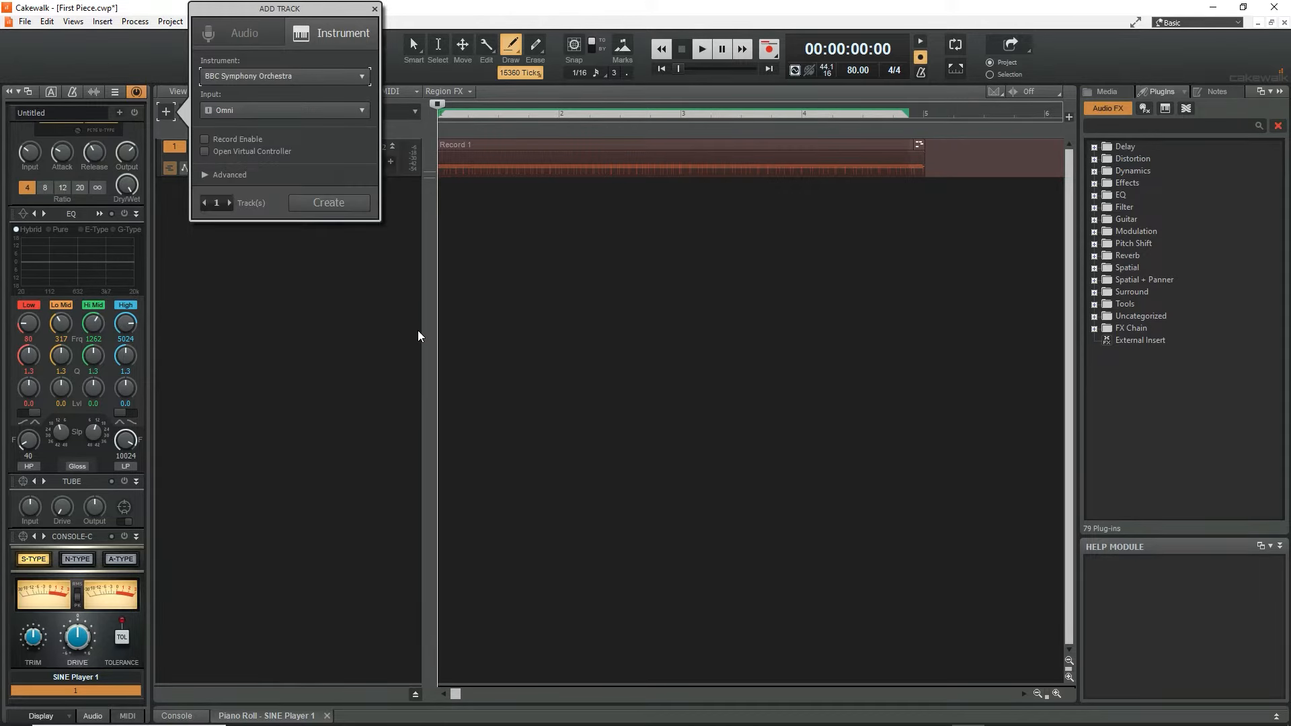
click(326, 203)
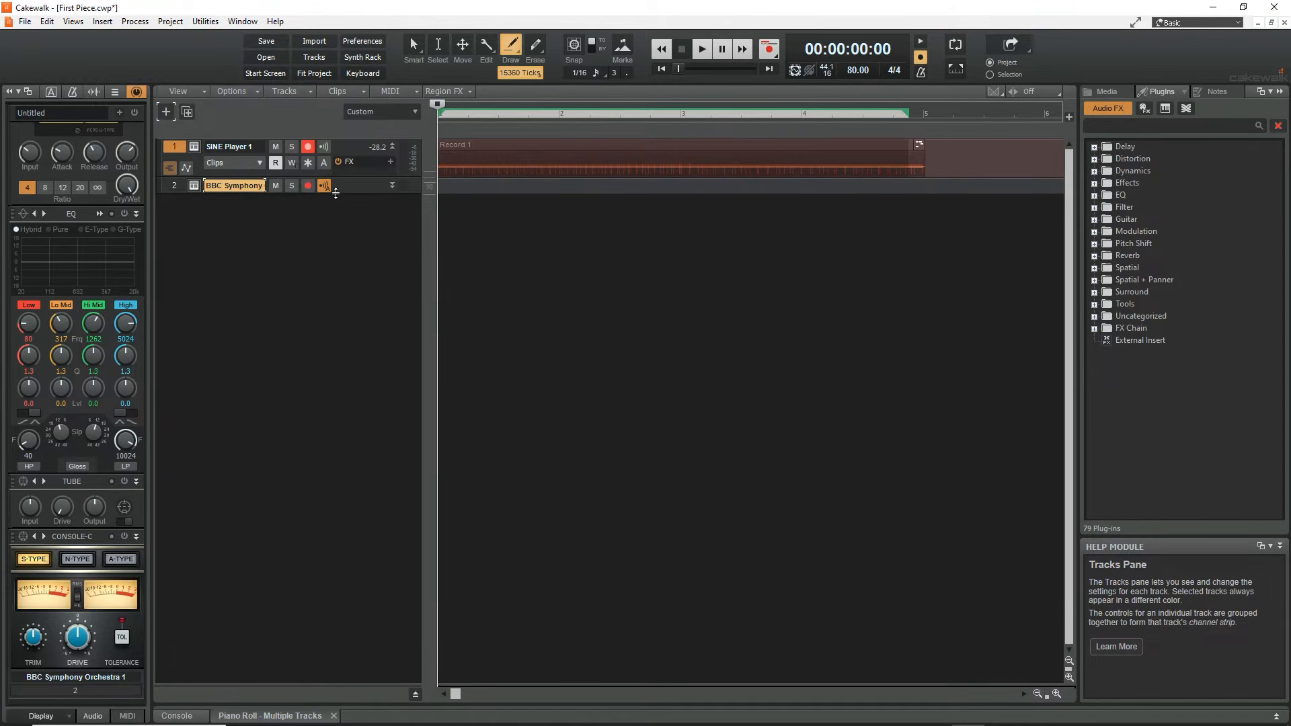
drag(334, 195, 333, 212)
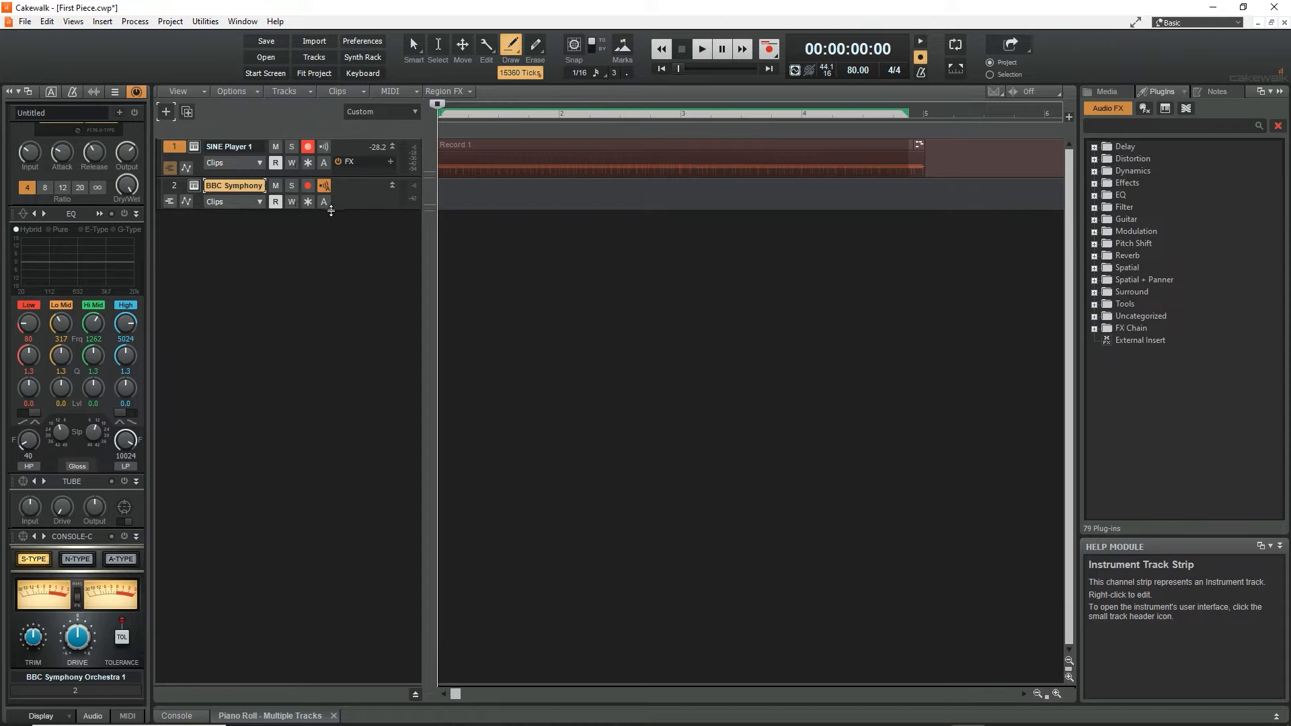
Choose only the Celeste technique in the BBC Symphony Orchestra instrument and close its window
click(195, 186)
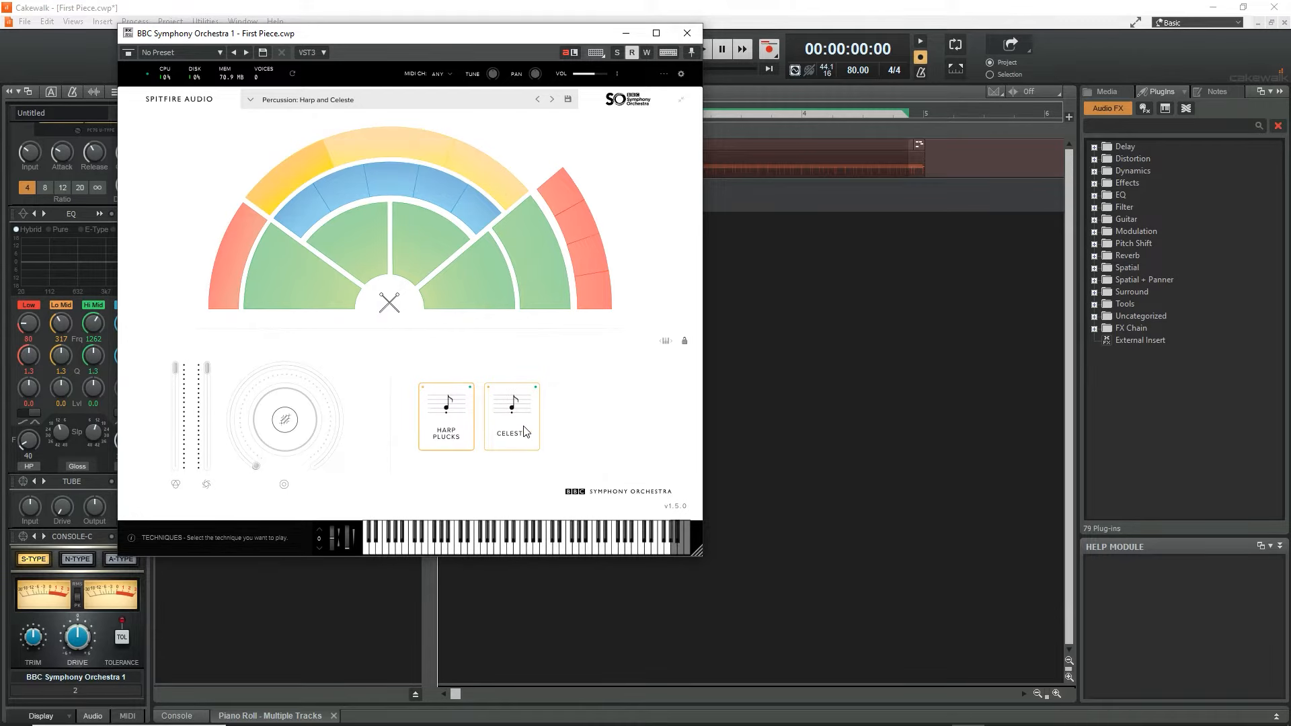
click(511, 414)
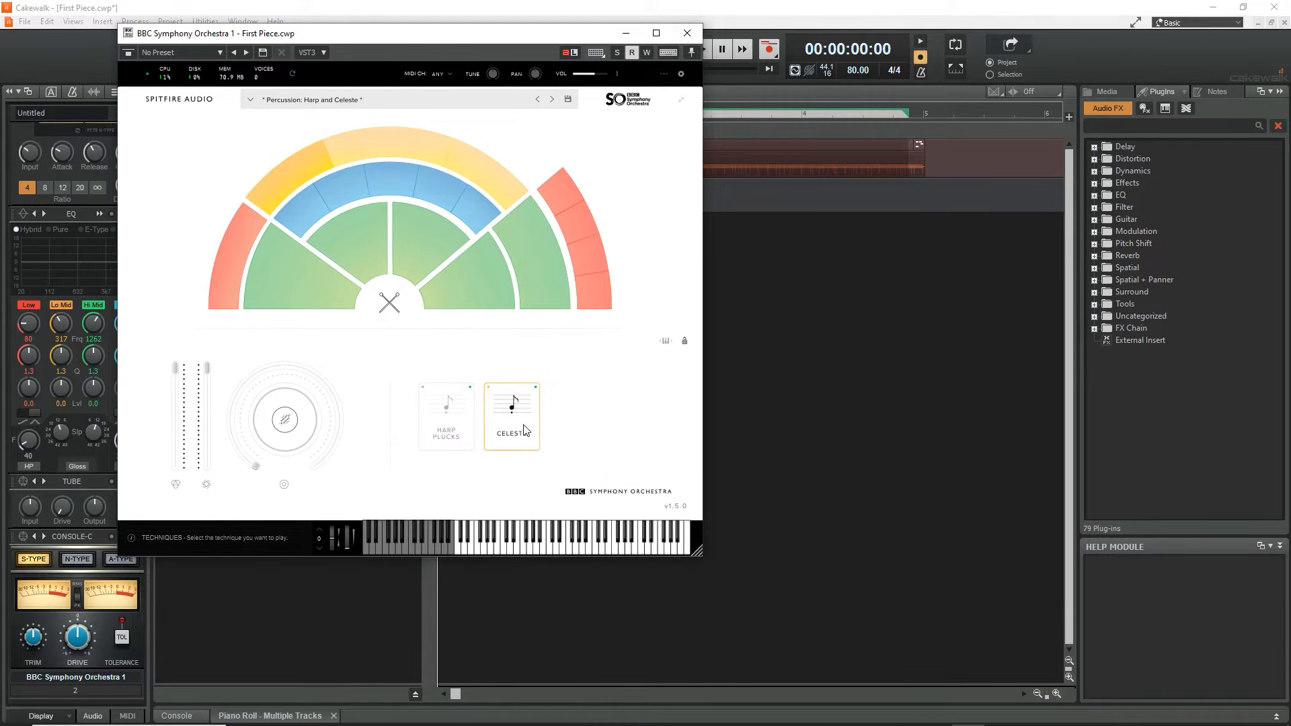
click(687, 32)
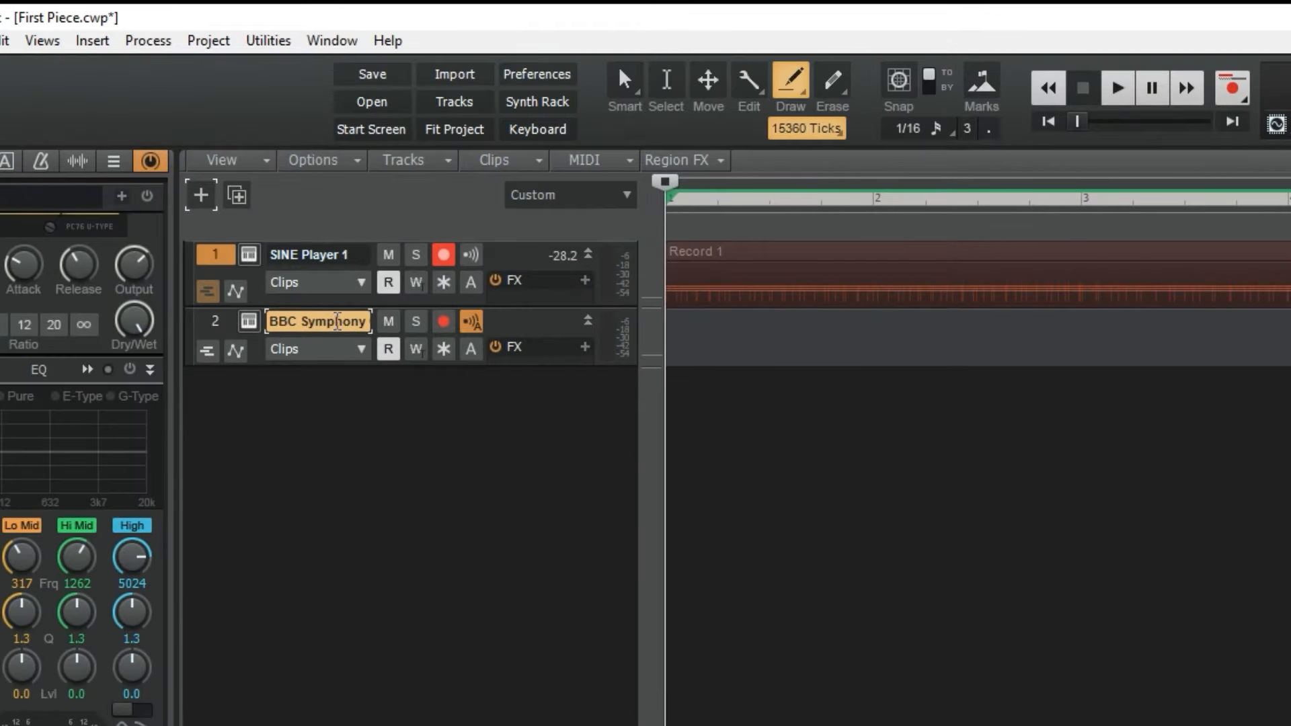
Rename the BBC Symphony Orchestra track as Celeste
double_click(301, 249)
text(Celeste)
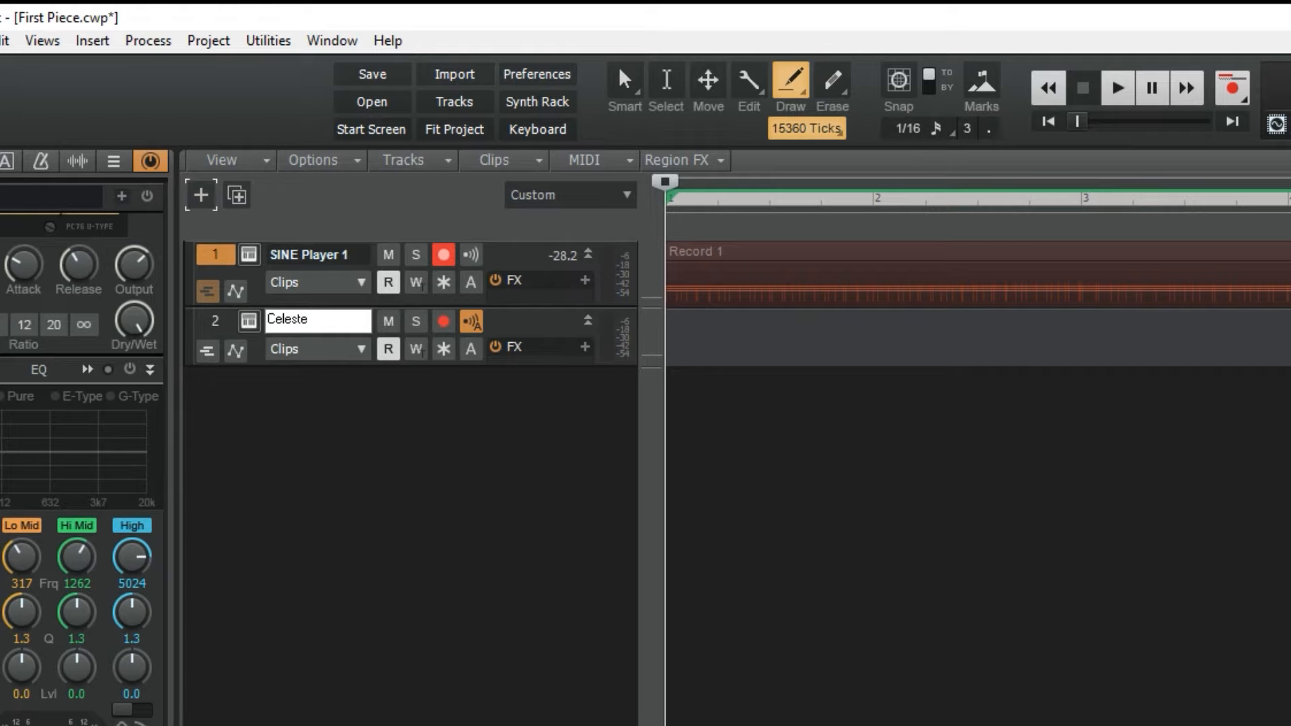
key(Return)
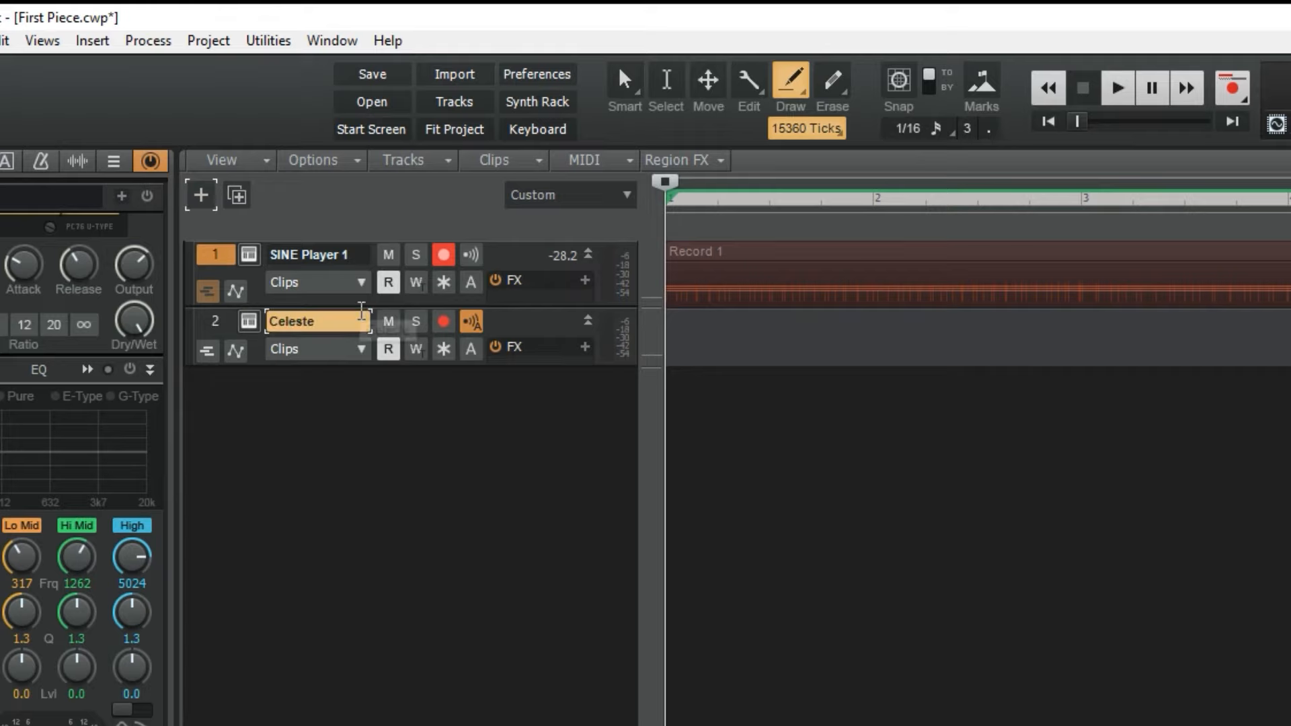
Arm the Celeste track instead of SINE Player 1 and record the four-bar Celeste part from the project start
click(444, 323)
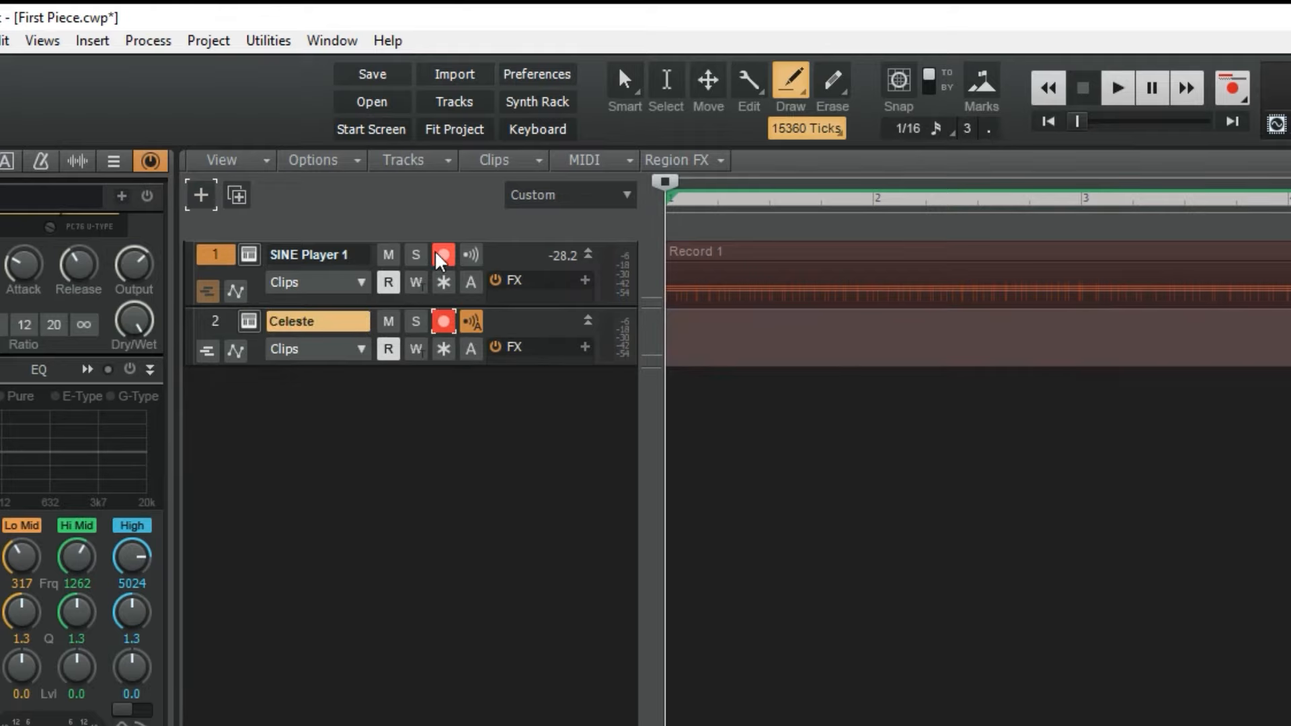
click(440, 257)
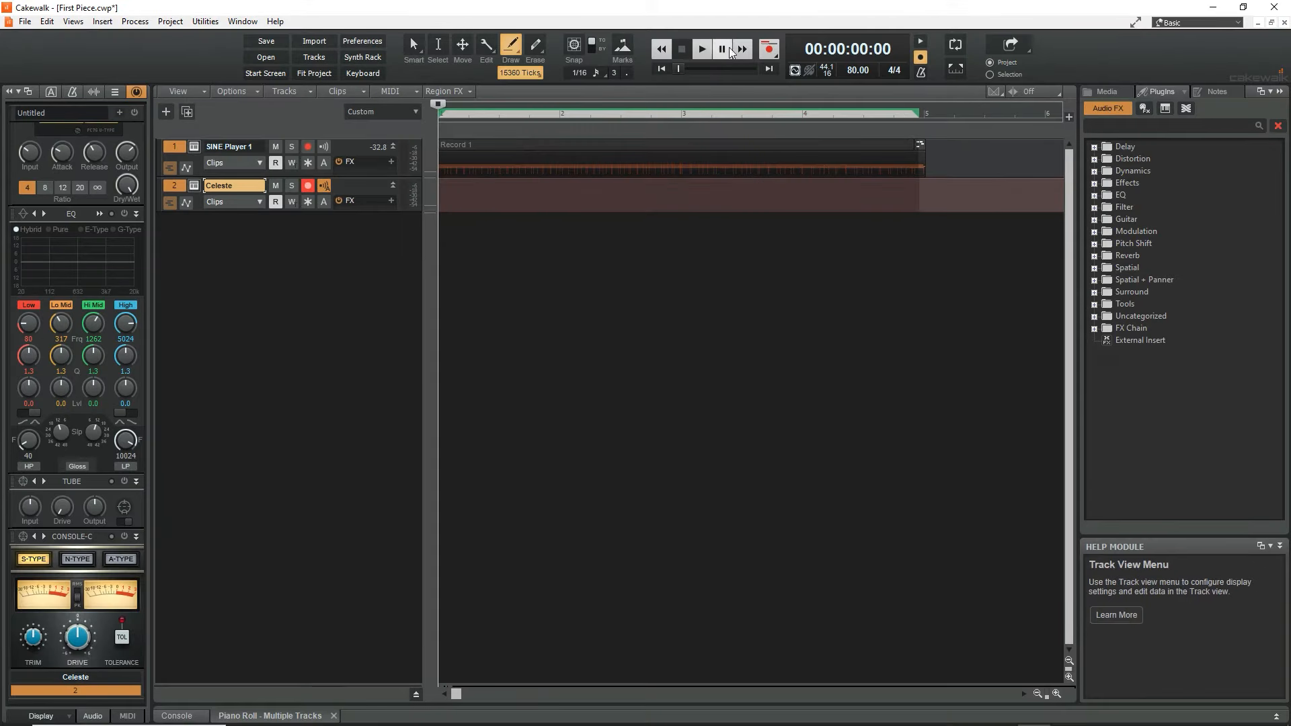
click(769, 49)
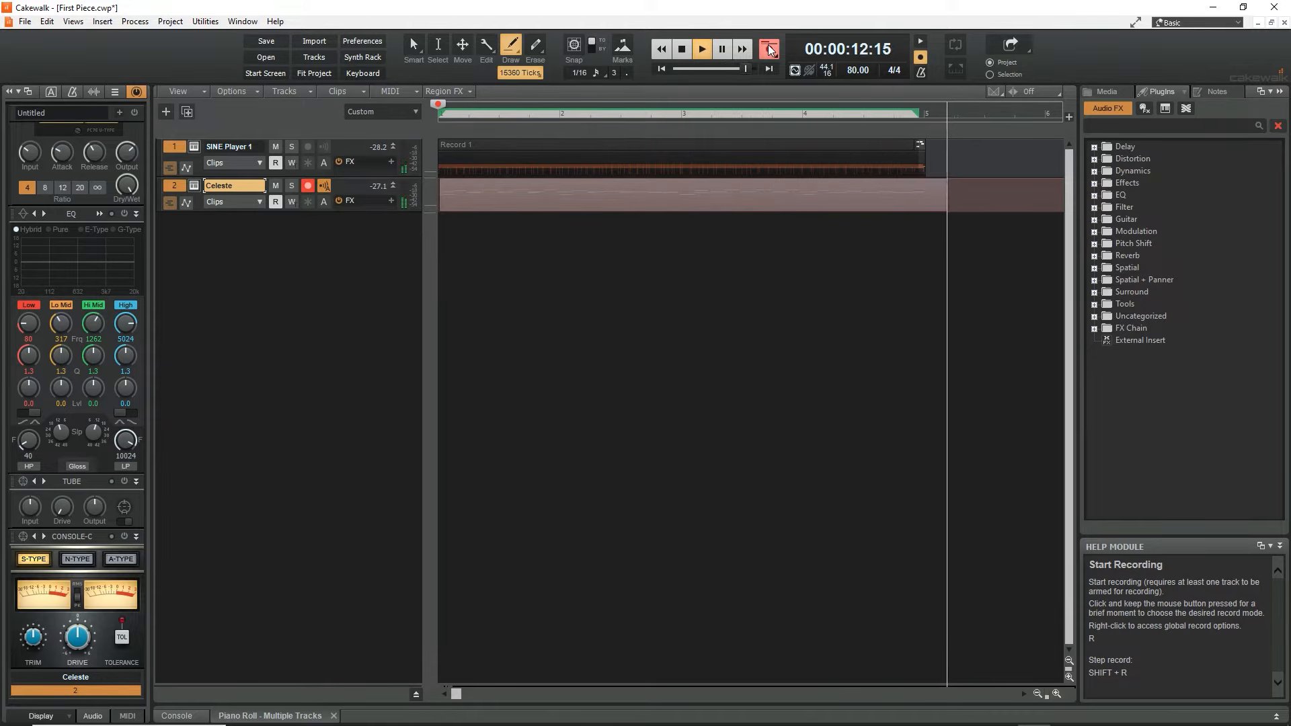
key(space)
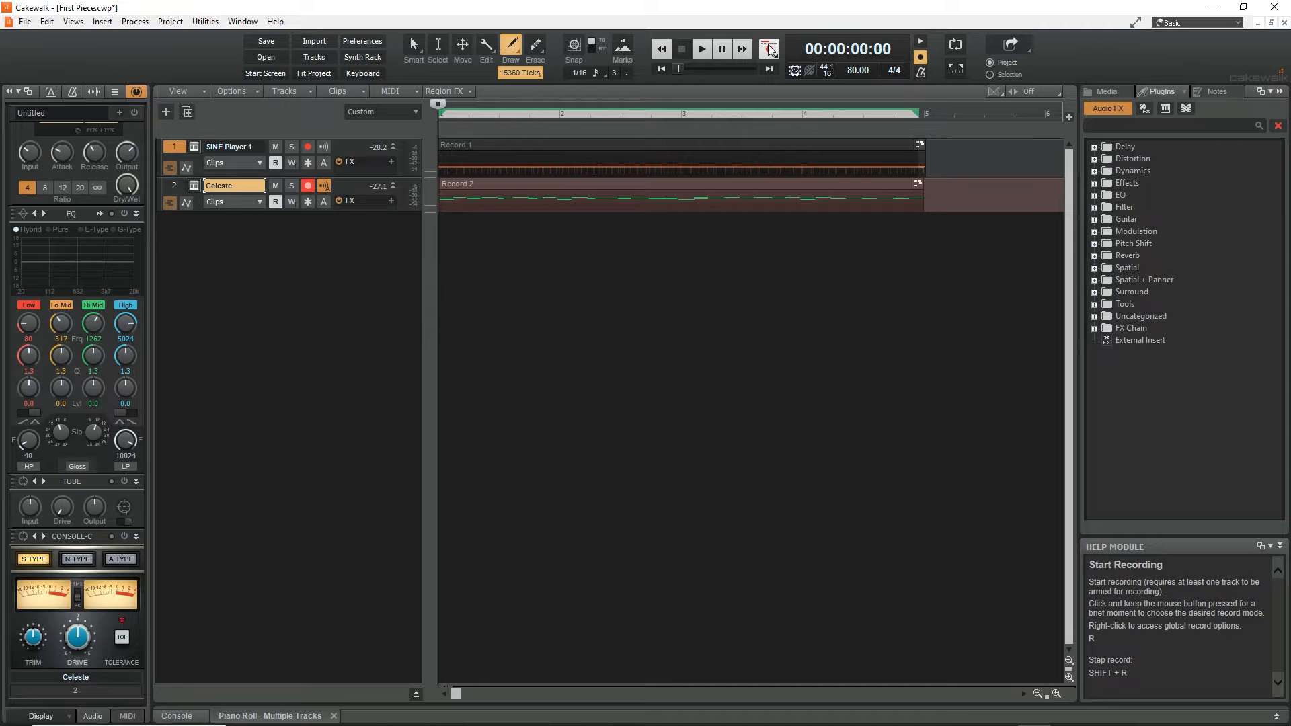
click(770, 50)
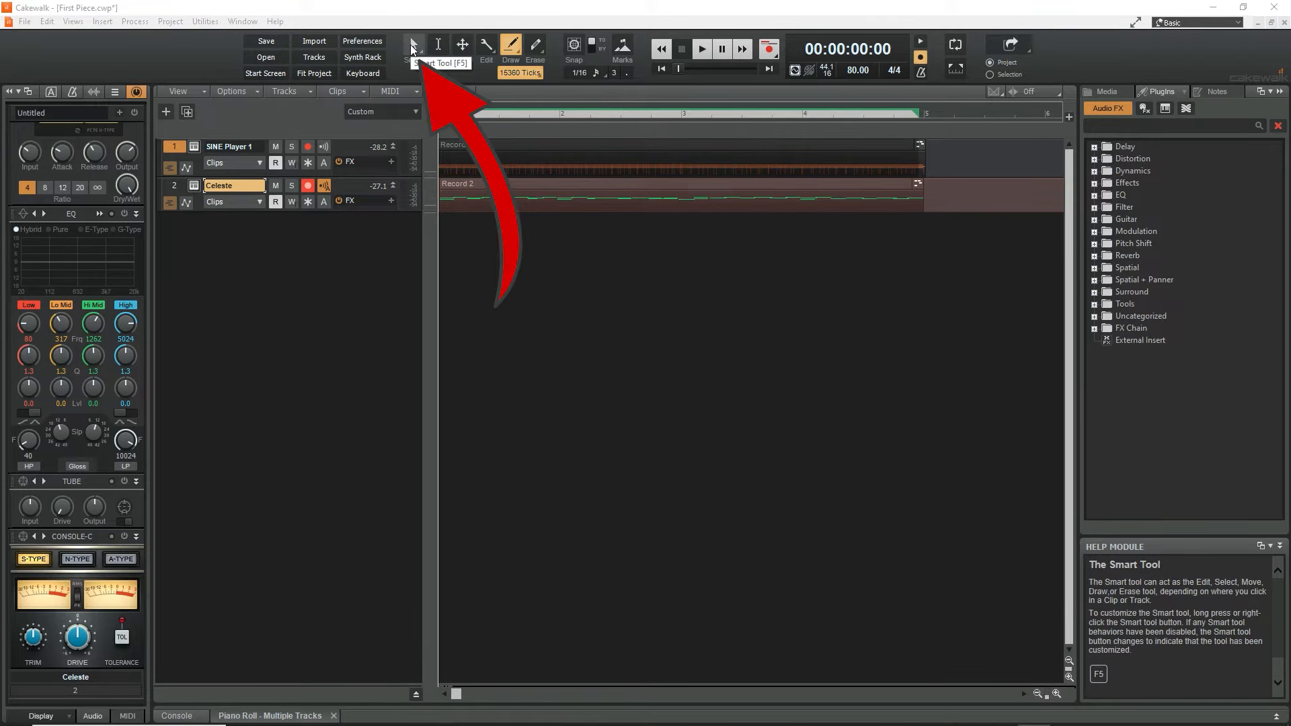
Switch to the Smart tool and open the recorded Celeste clip in a maximized Piano Roll view
click(412, 47)
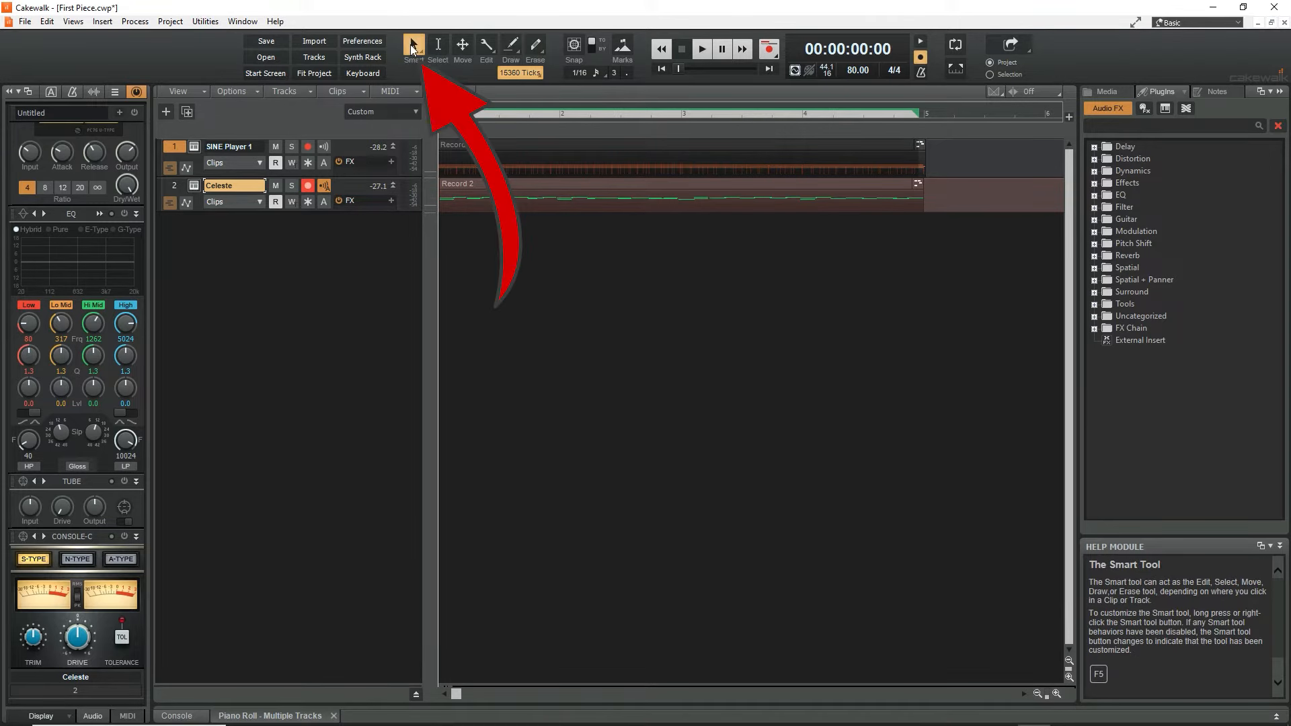
double_click(486, 184)
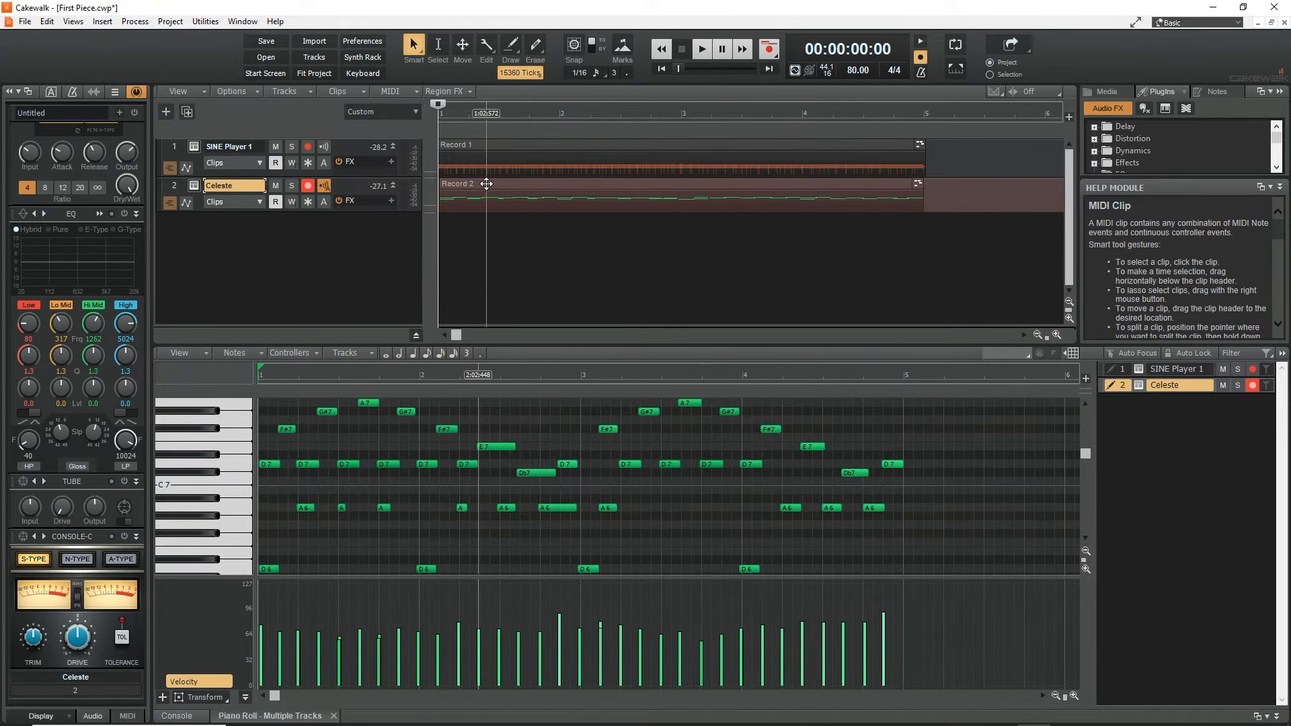
key(shift+d)
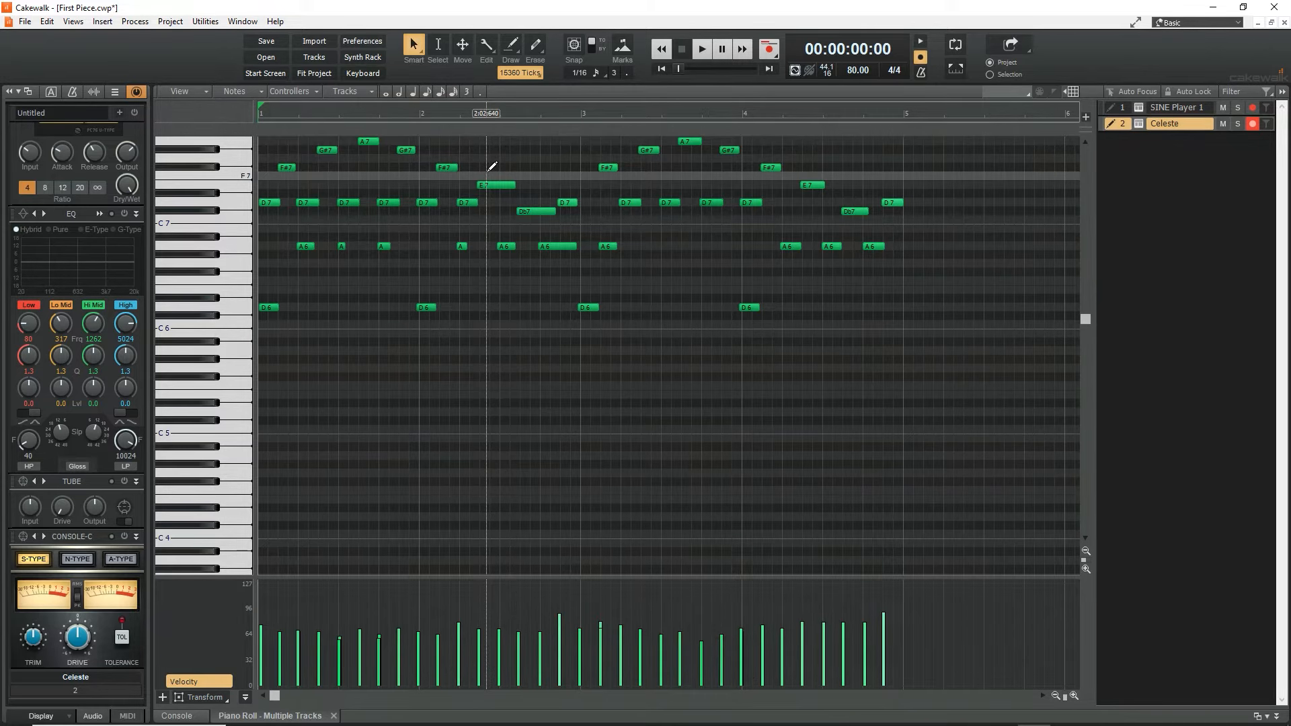
Set the Piano Roll grid resolution to 1/8 for the Celeste notes
scroll(494, 153, up, 3)
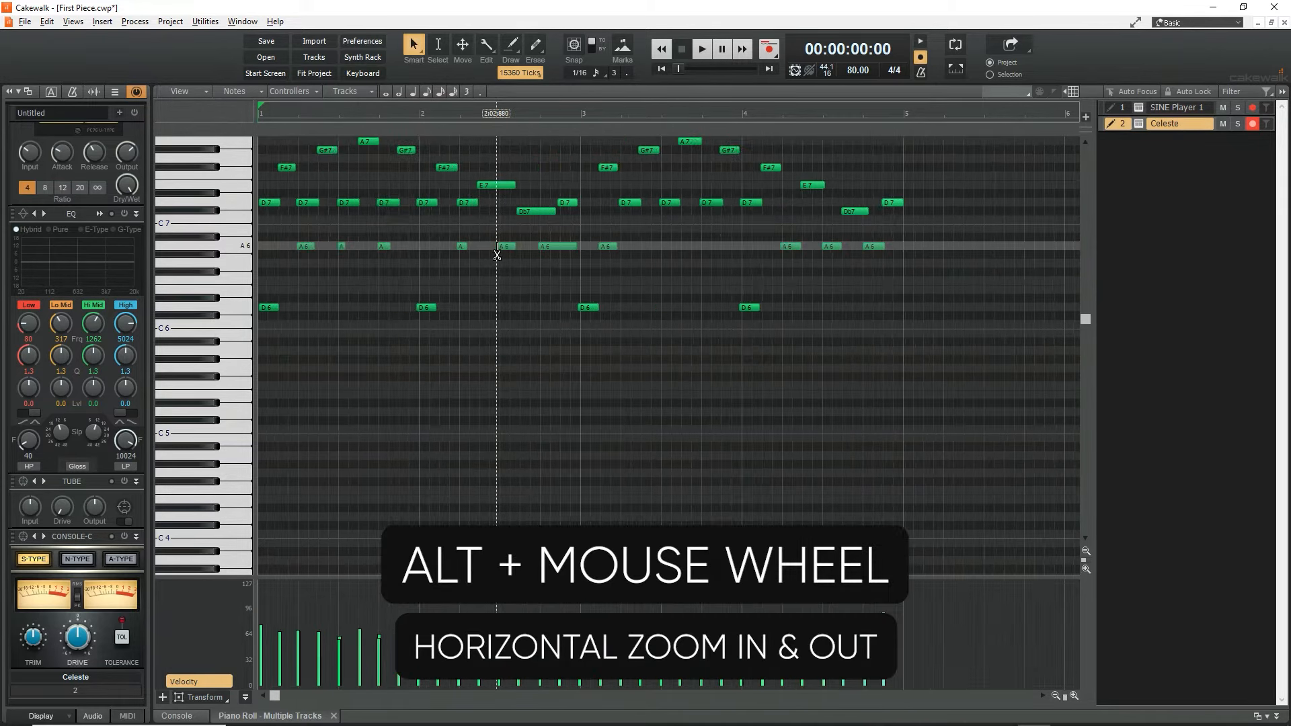
scroll(499, 242, up, 4)
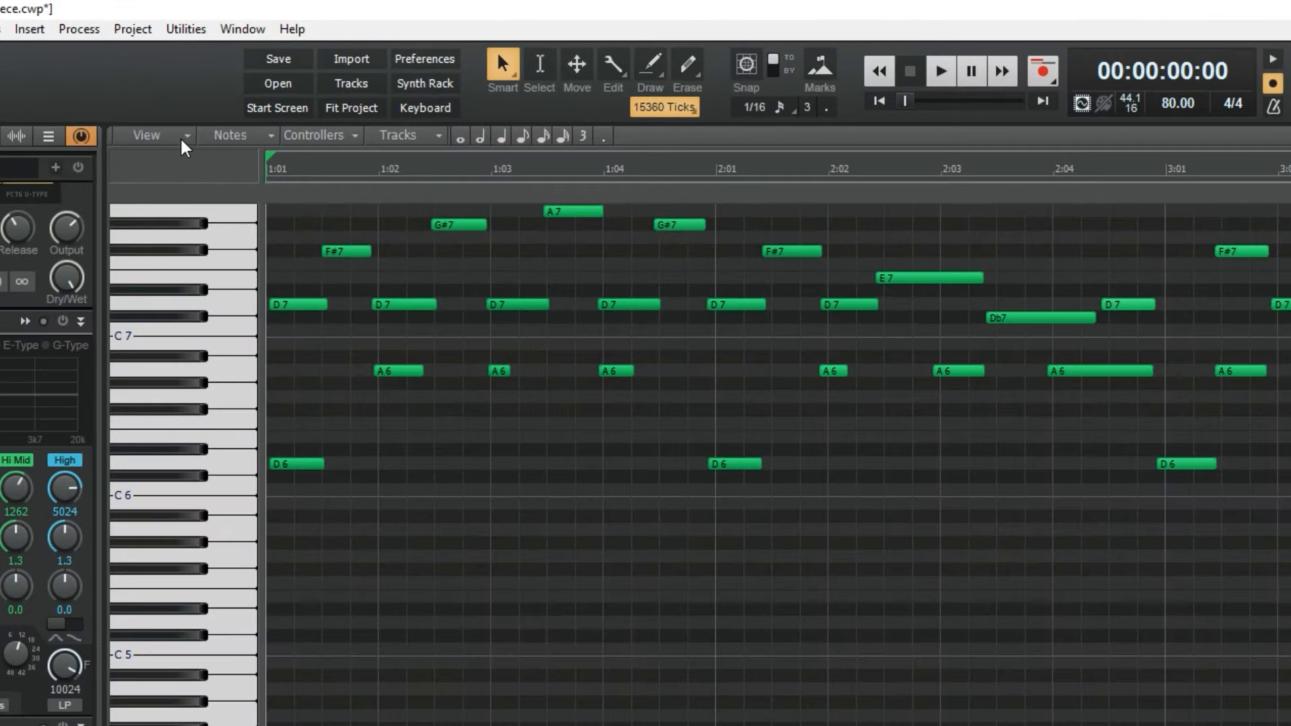
click(181, 140)
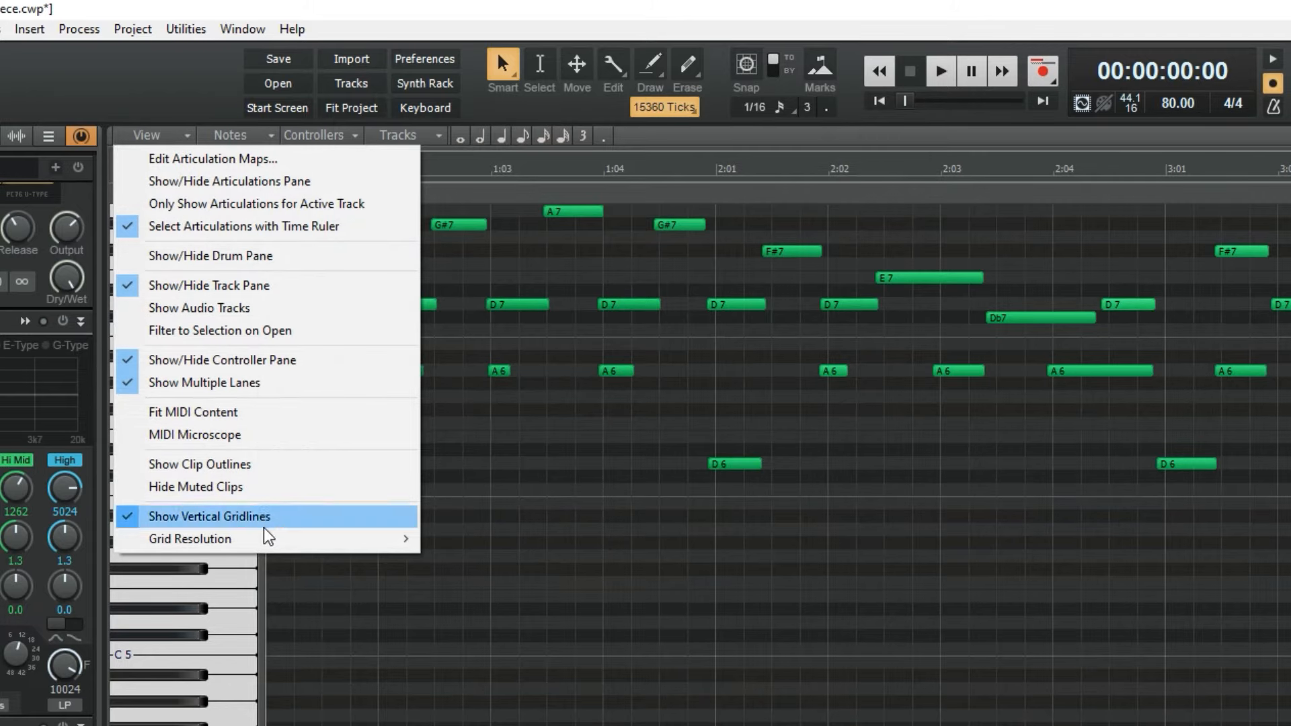
mouse_move(268, 546)
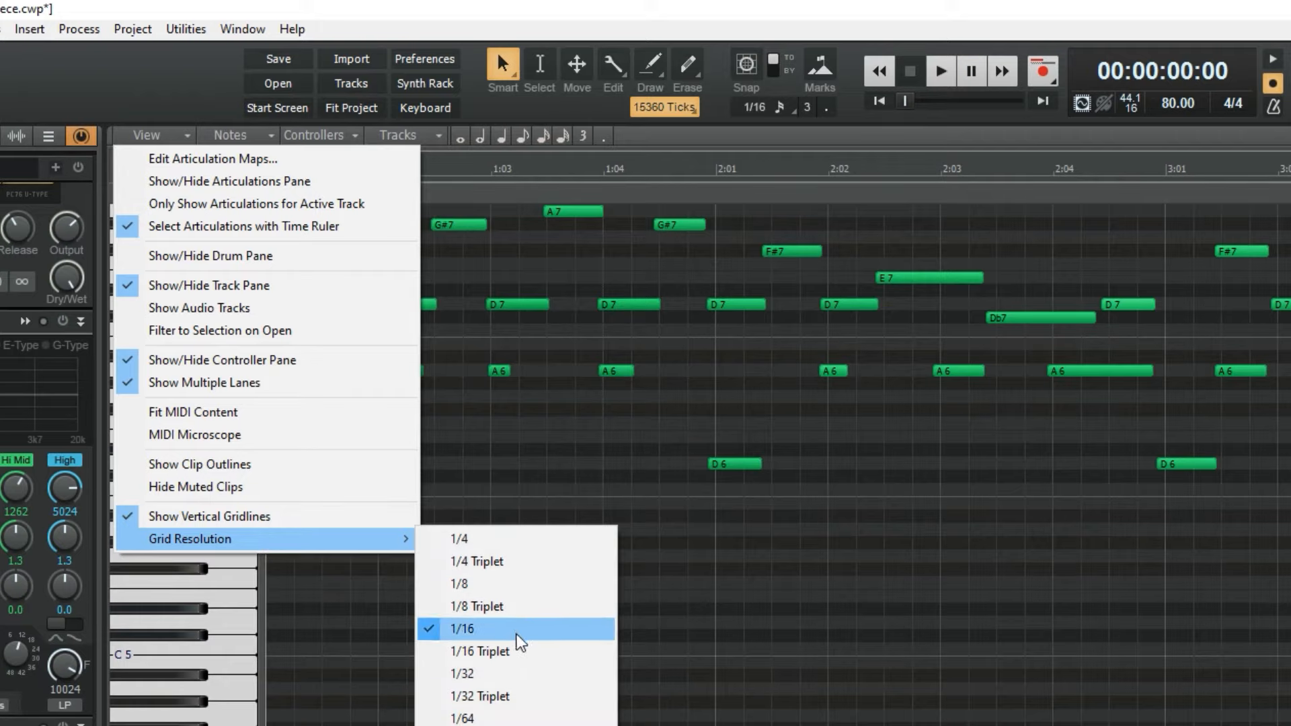
click(507, 583)
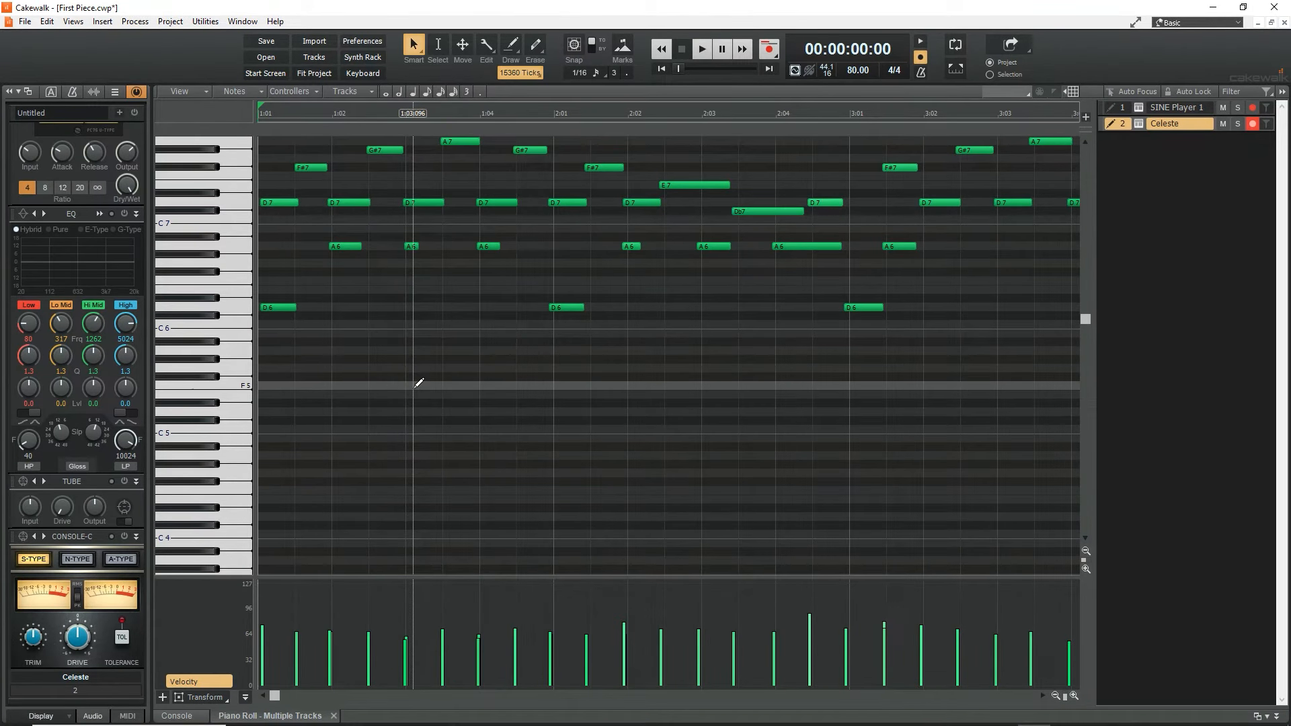
Quantize the start times of all Celeste notes to 1/8 at 100 percent strength and play the part
scroll(467, 304, down, 1)
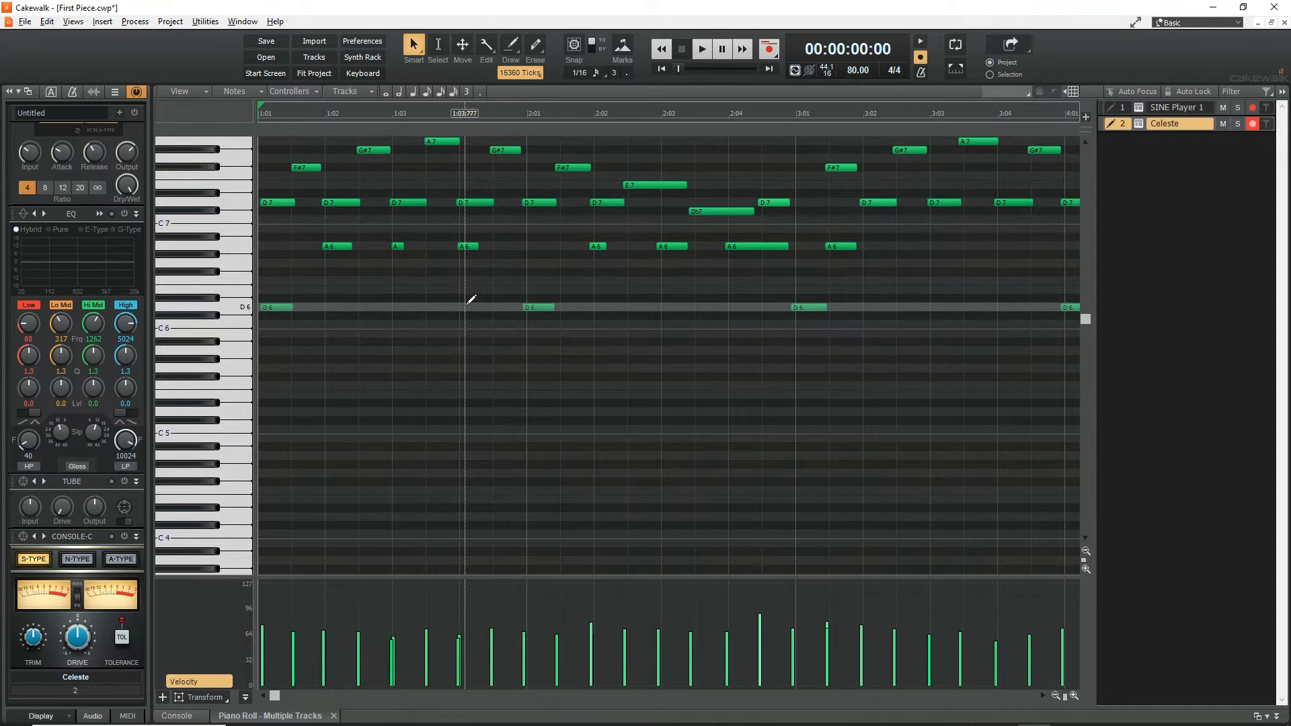
scroll(469, 304, down, 3)
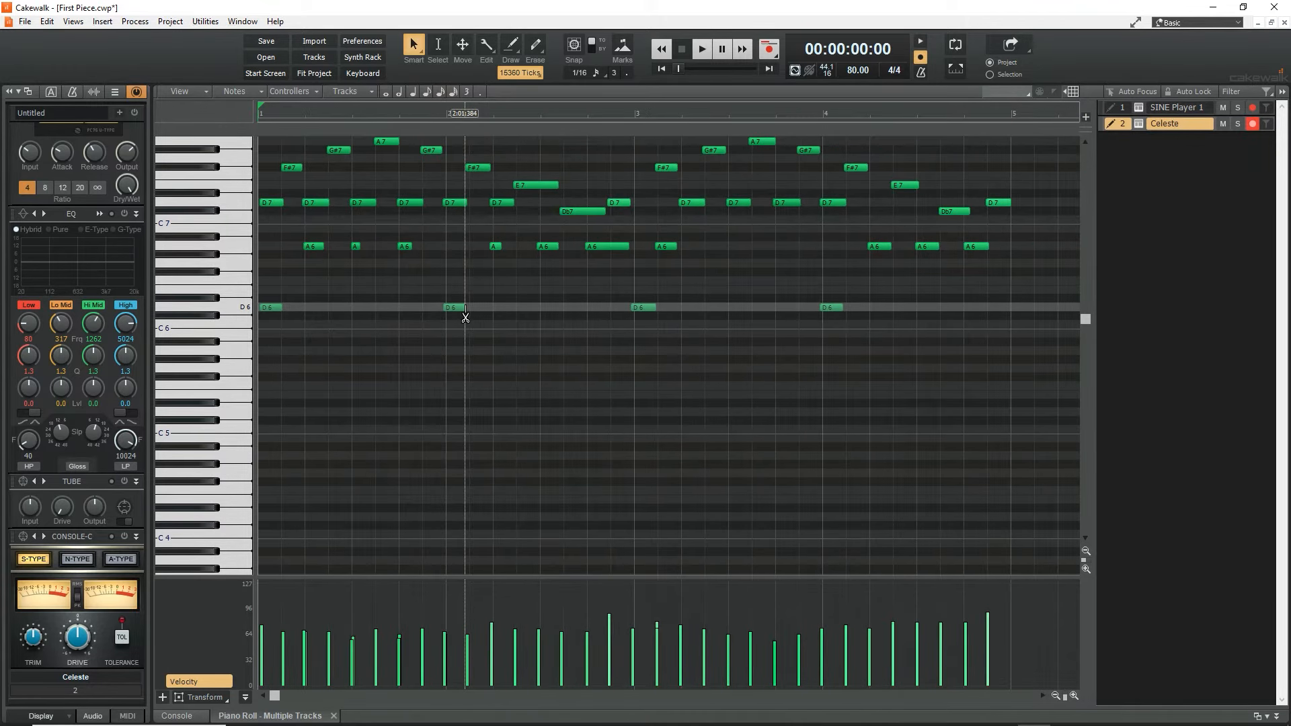
key(ctrl+a)
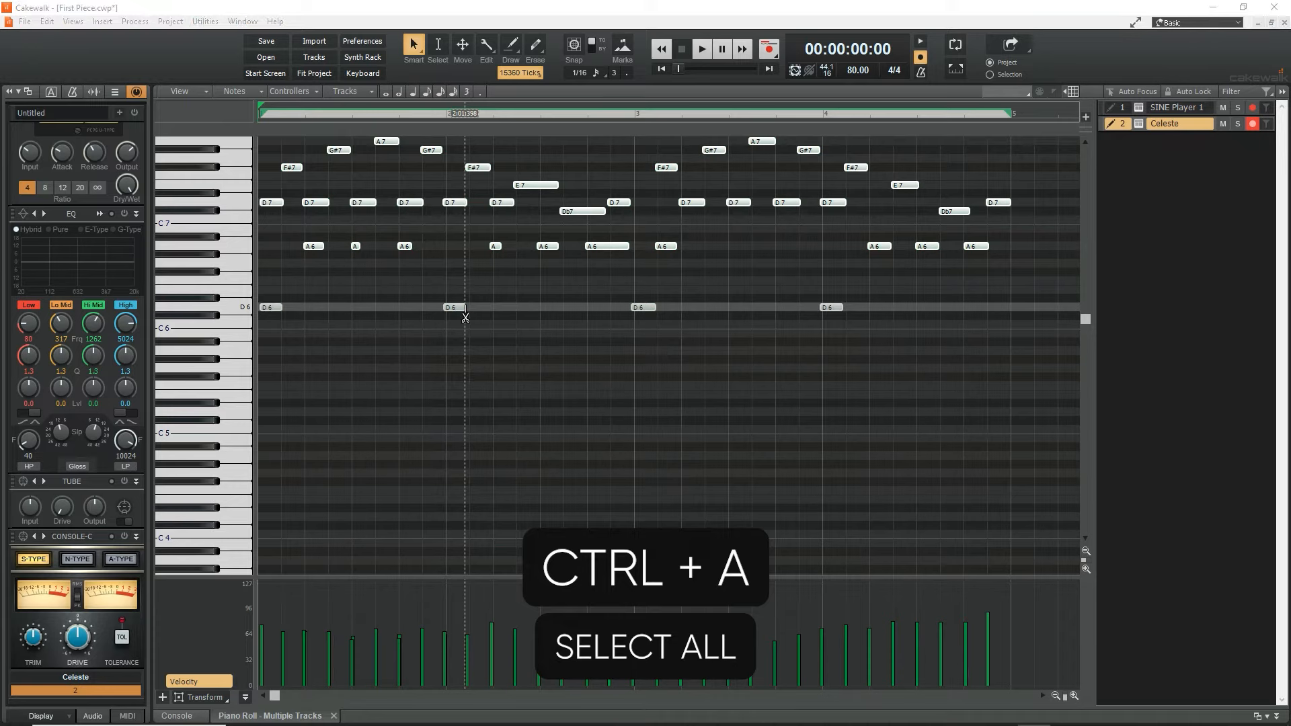
key(q)
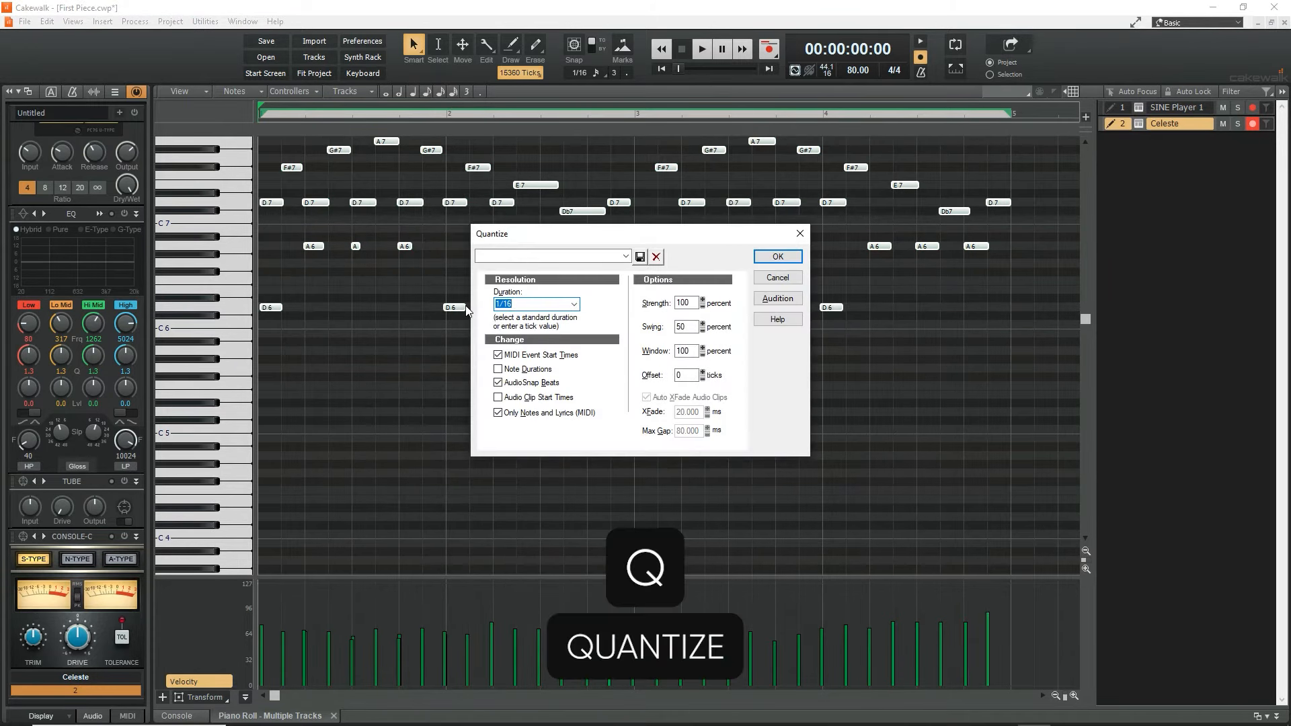
click(572, 305)
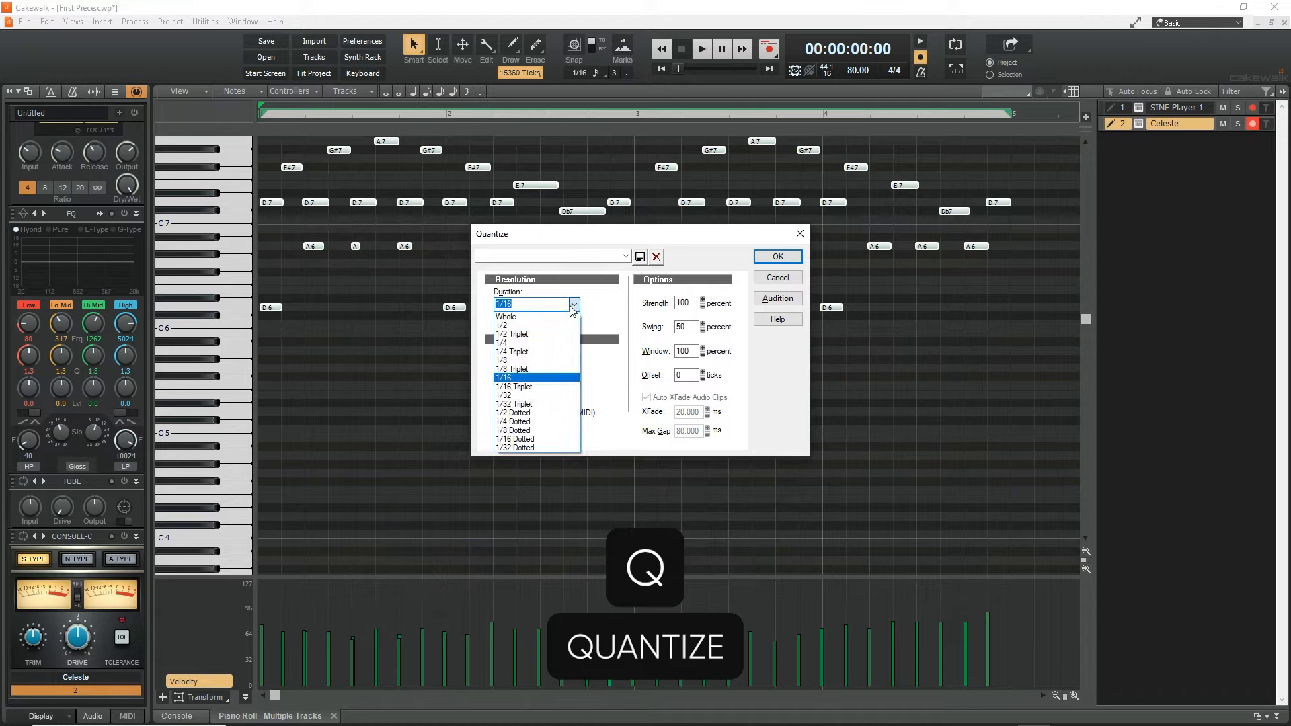
click(549, 366)
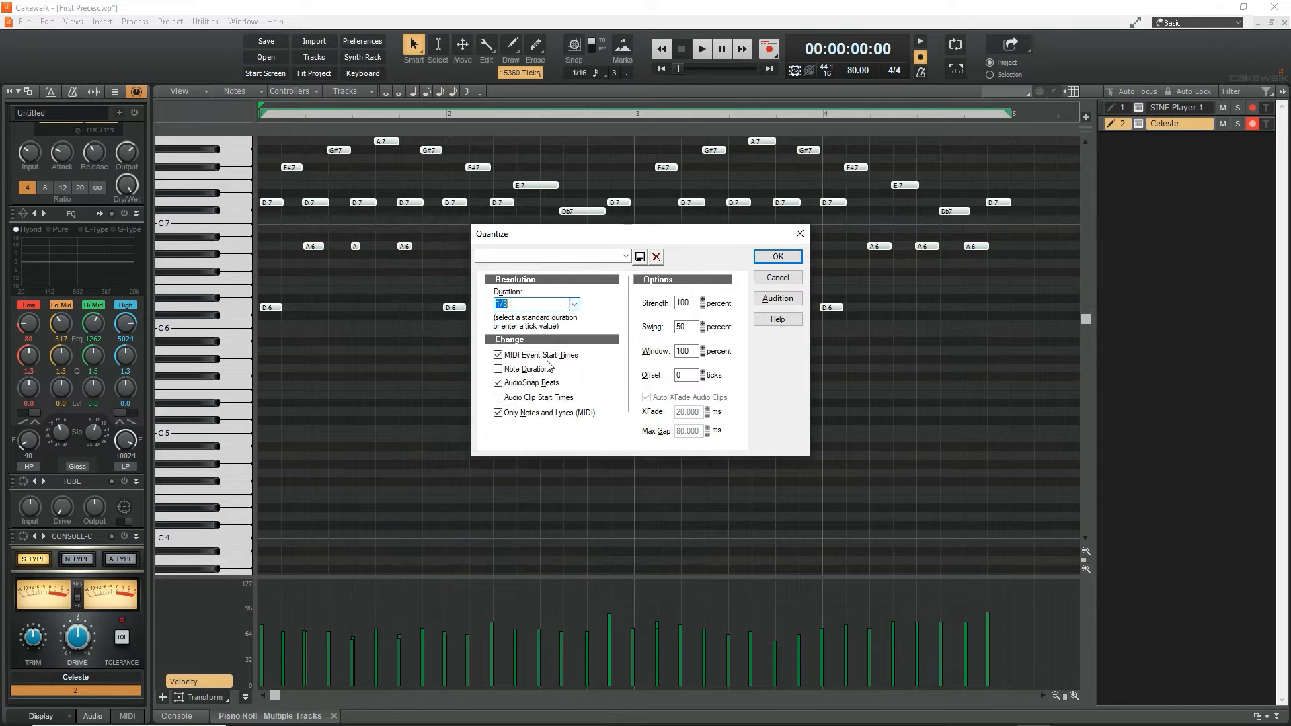
click(778, 257)
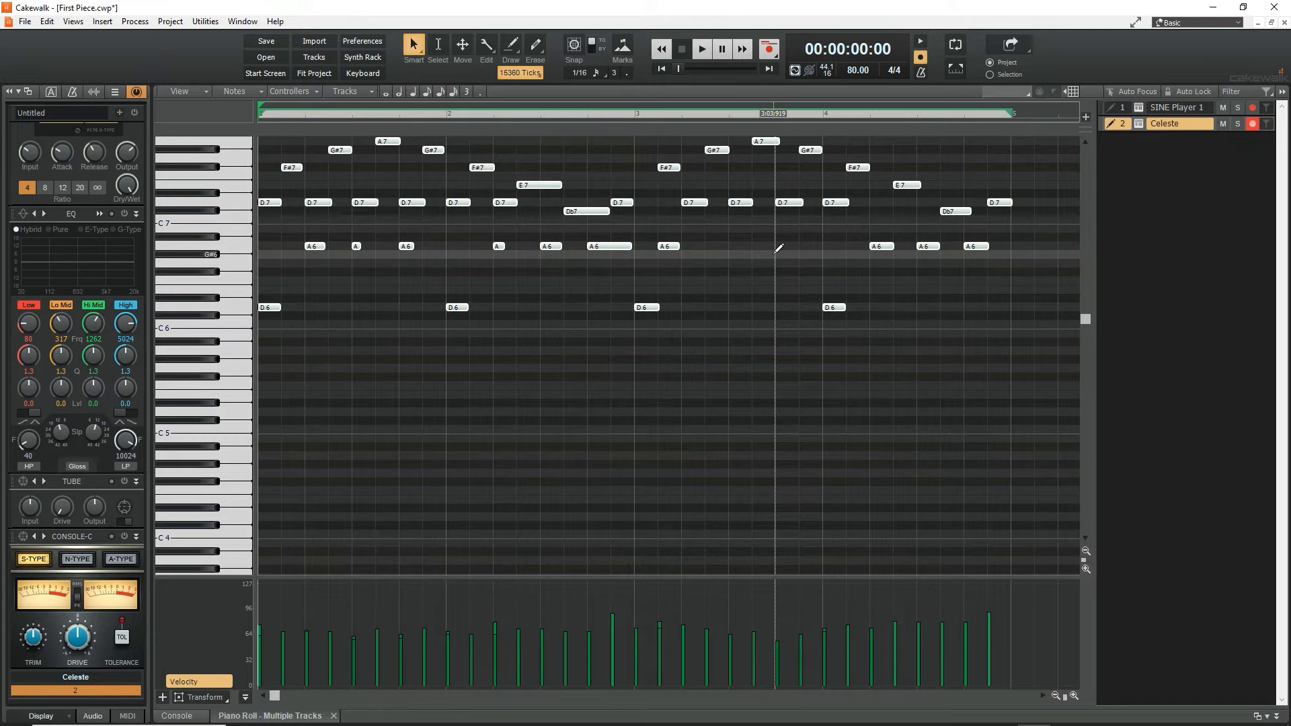
key(space)
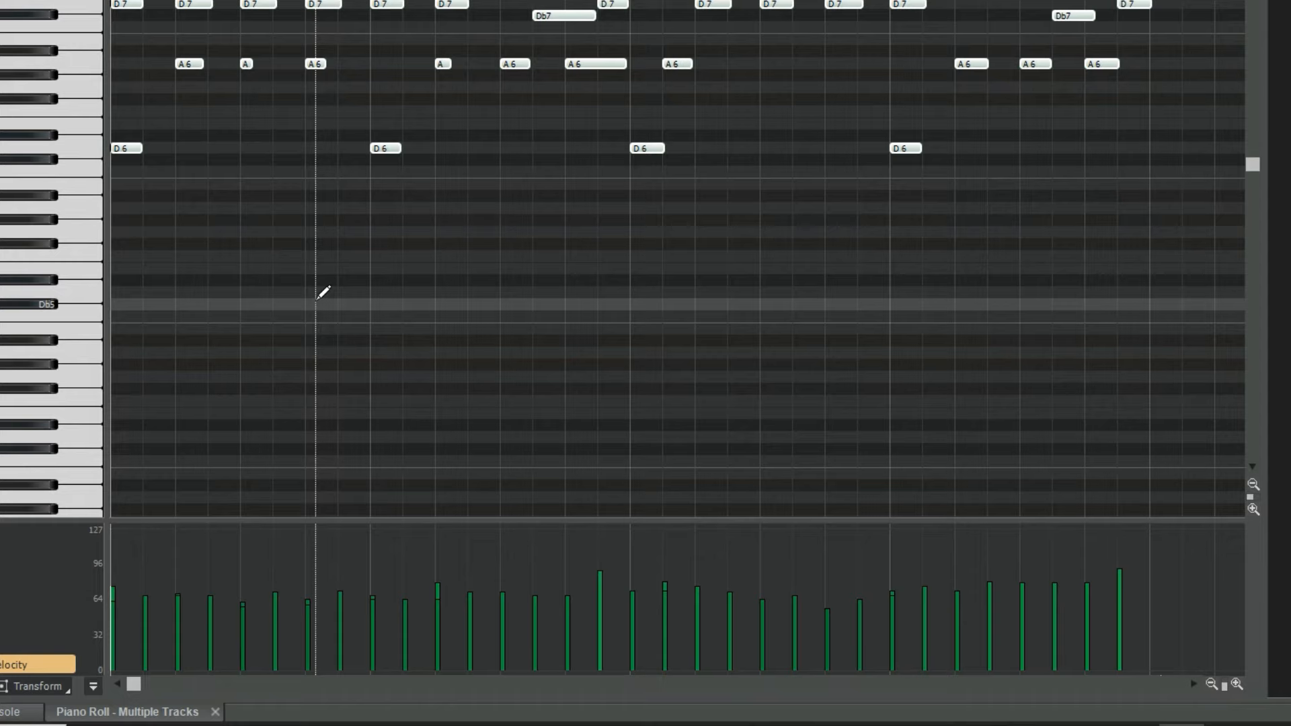
Lower the velocities of the two loudest Celeste notes to about 60 and soften the second eighth note of bar 3
key(ctrl+a)
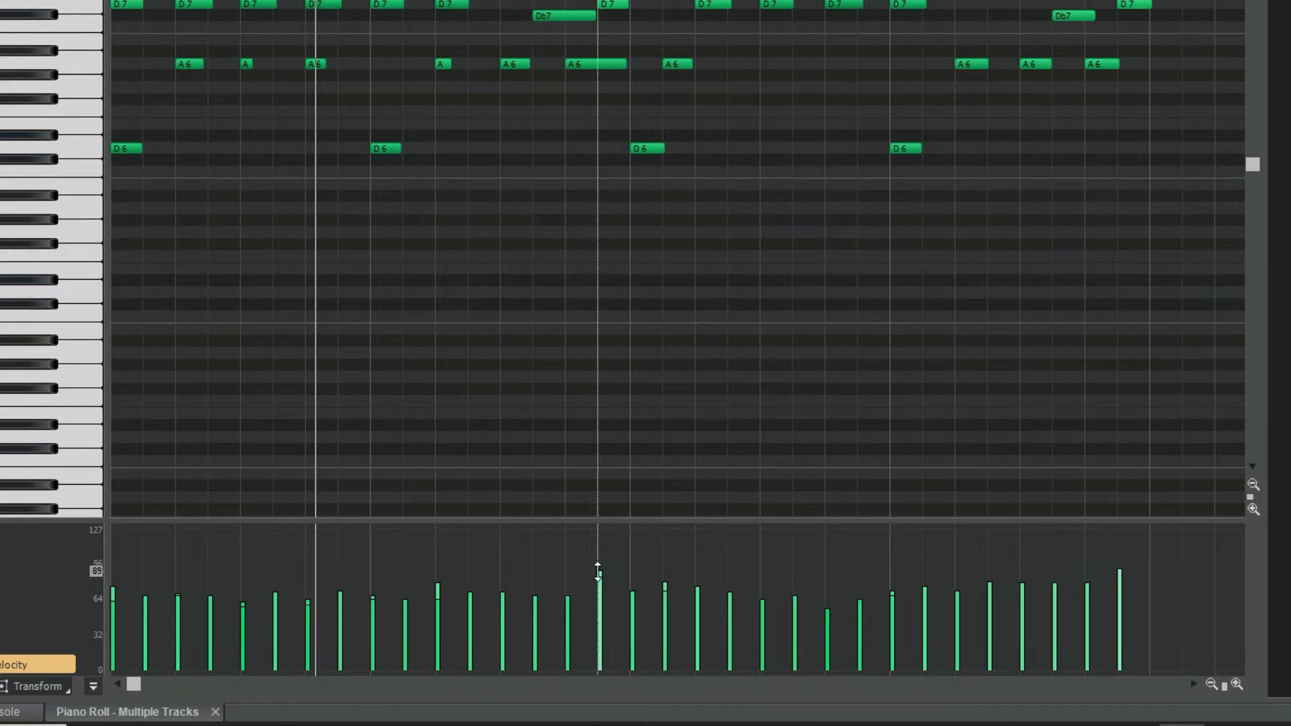
drag(597, 572, 600, 599)
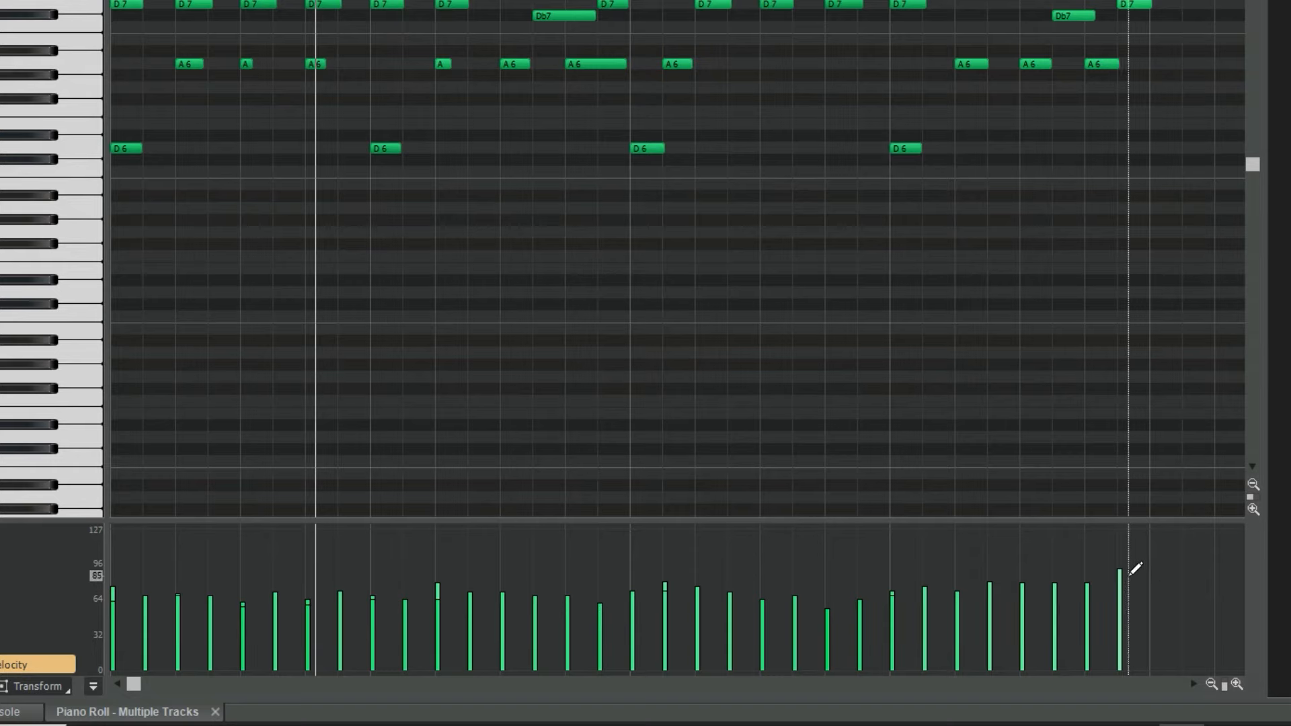
drag(1118, 575, 1120, 607)
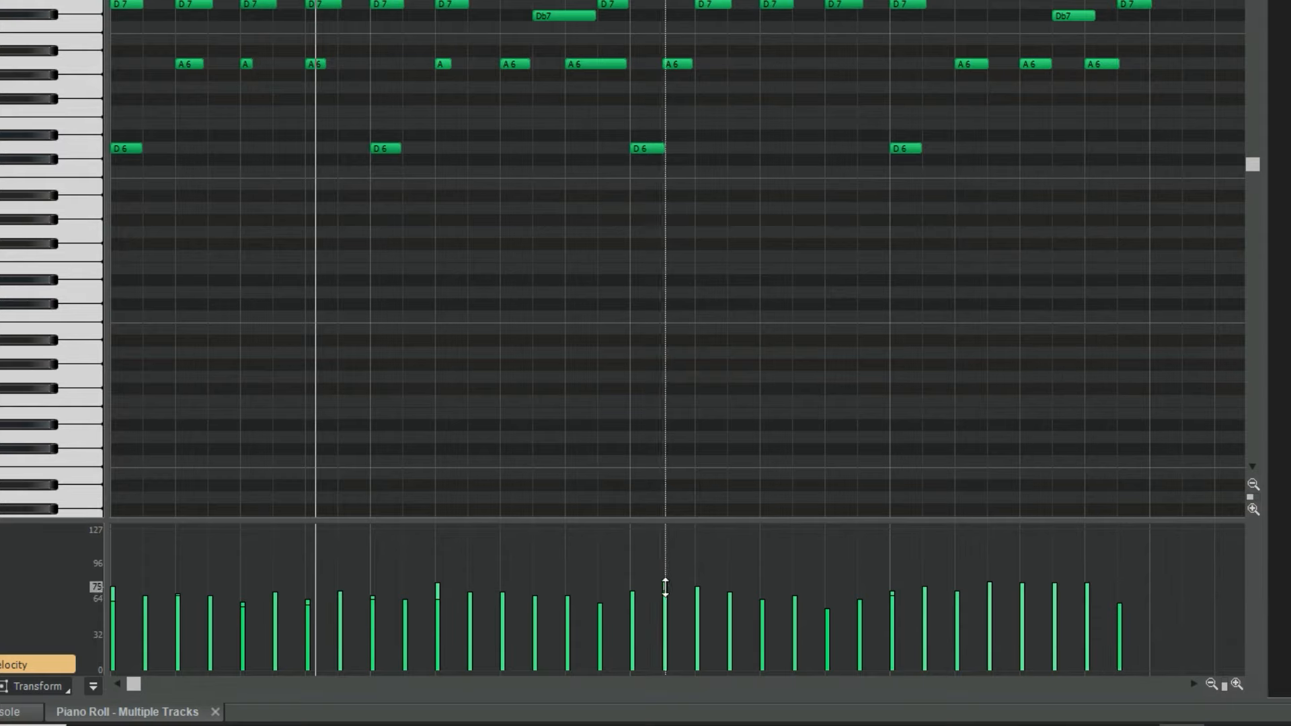
drag(665, 587, 665, 599)
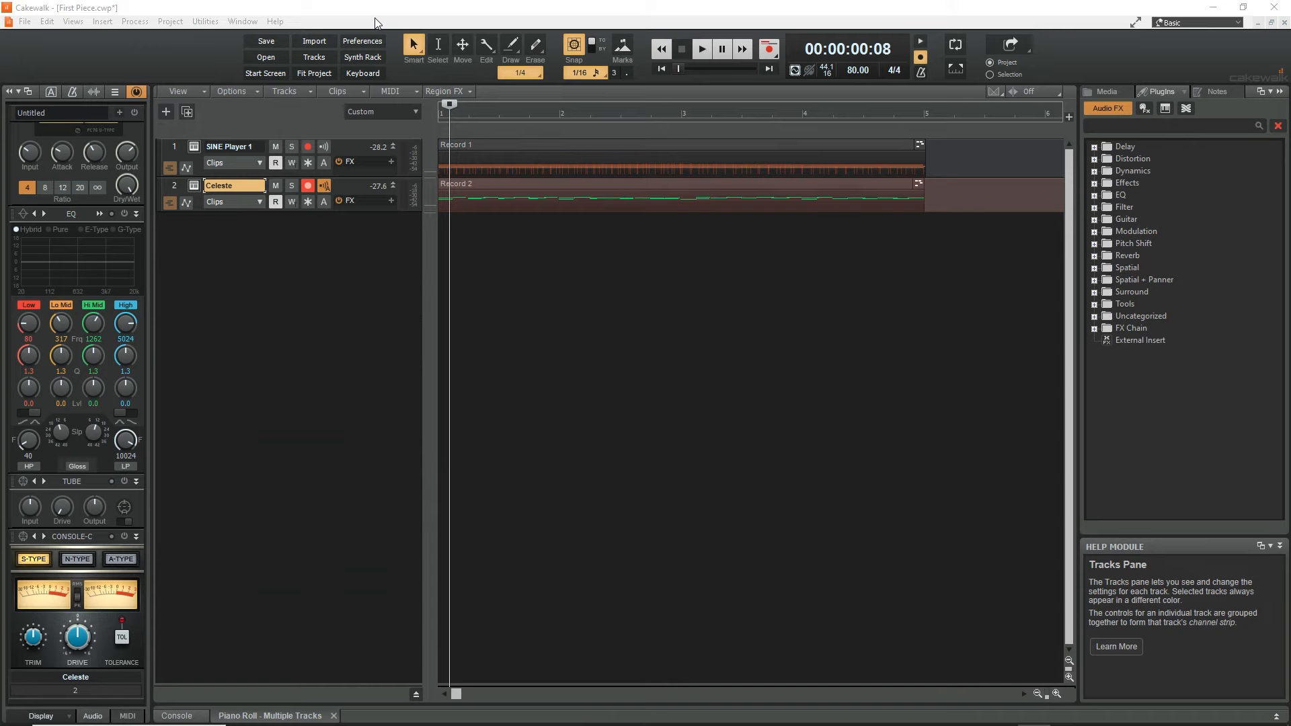
Insert another BBC Symphony Orchestra instrument track with Omni input, keep its Harp Plucks technique and close the instrument window
right_click(343, 232)
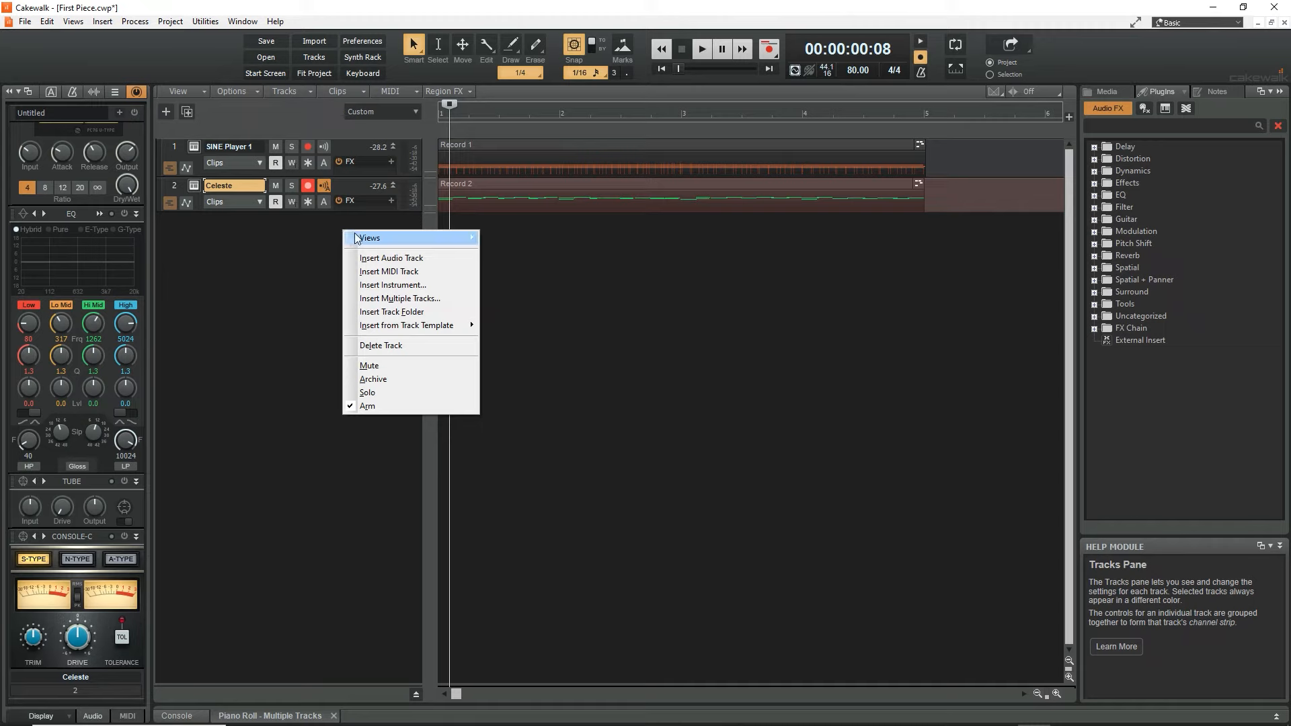
click(394, 285)
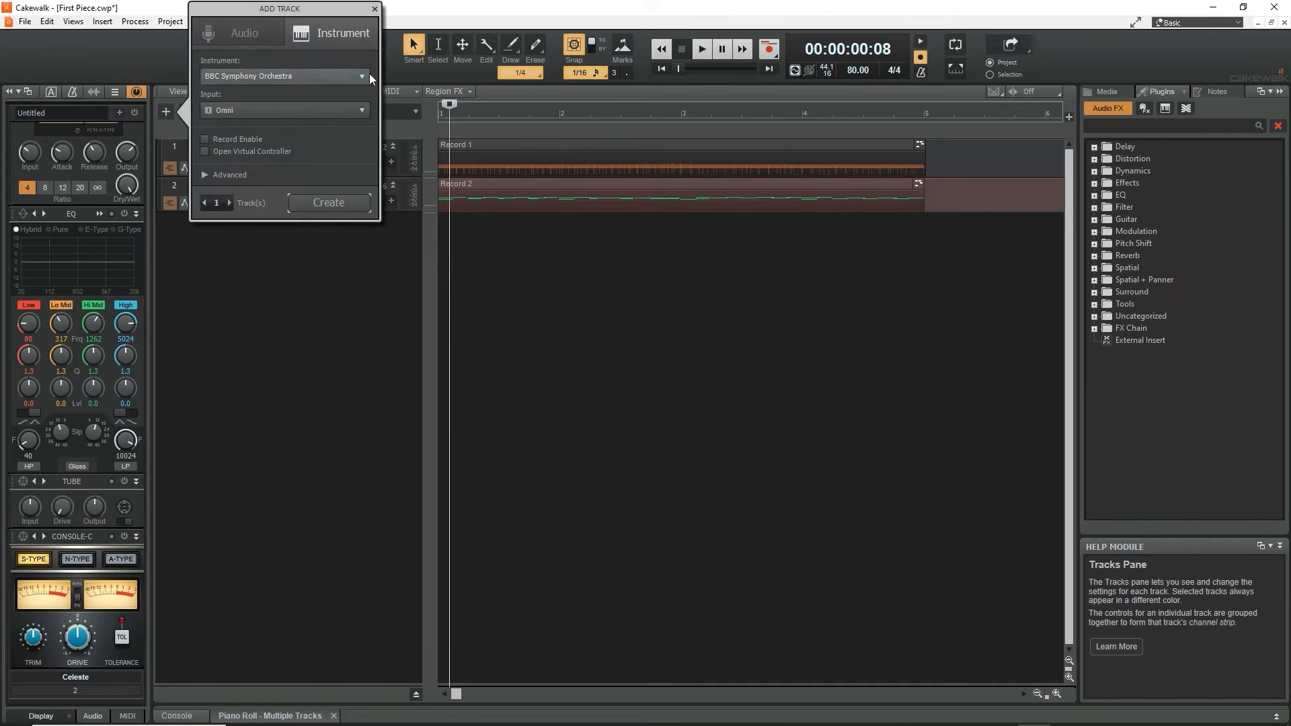
click(329, 75)
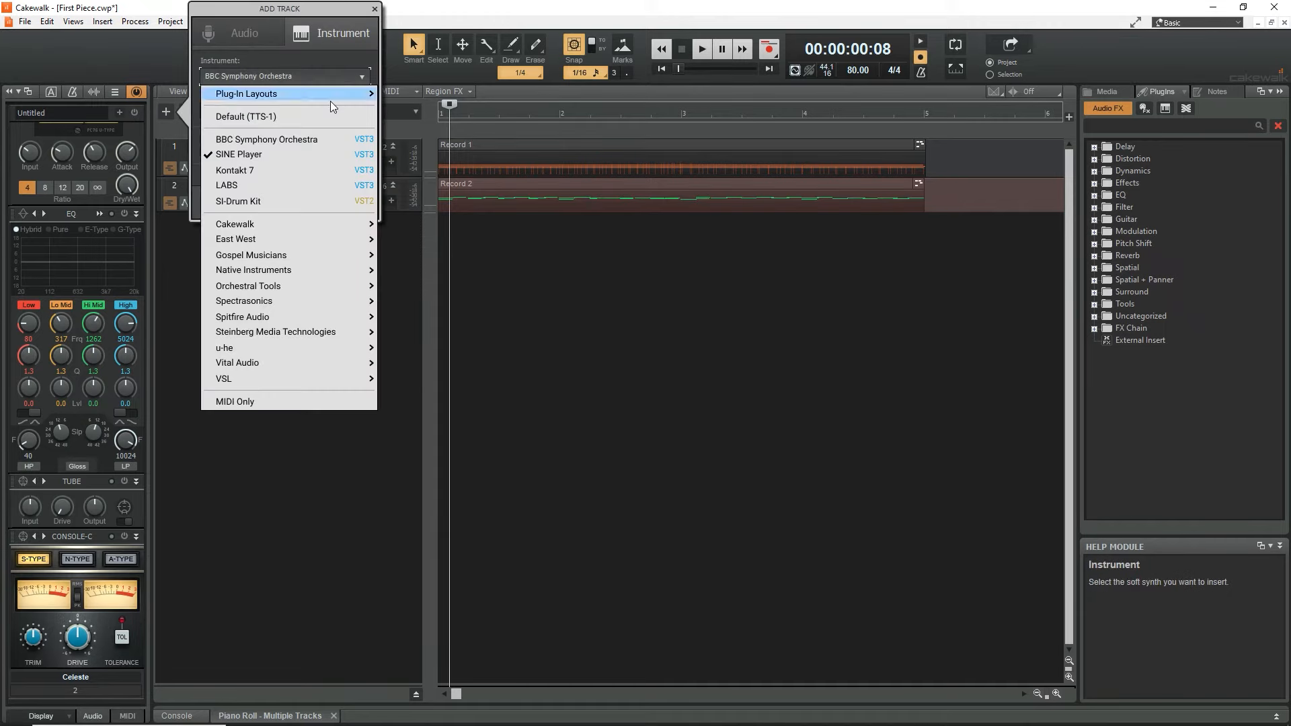
click(329, 140)
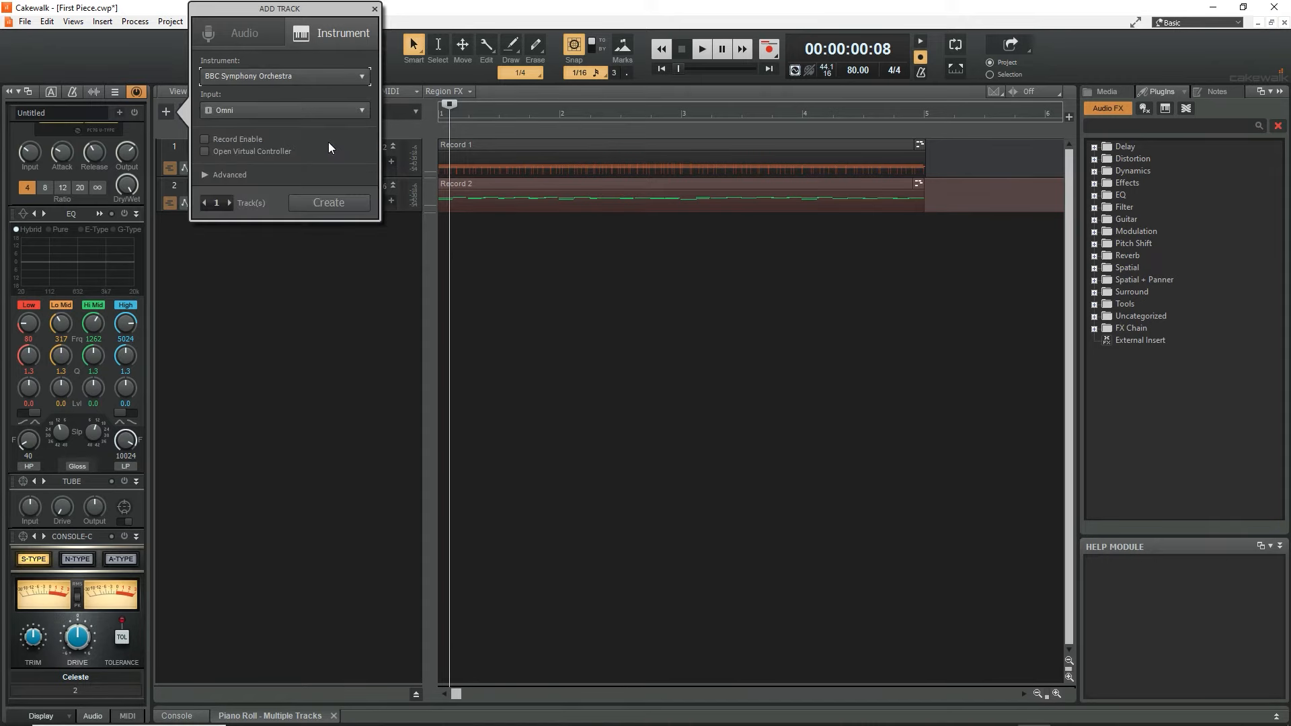
click(344, 204)
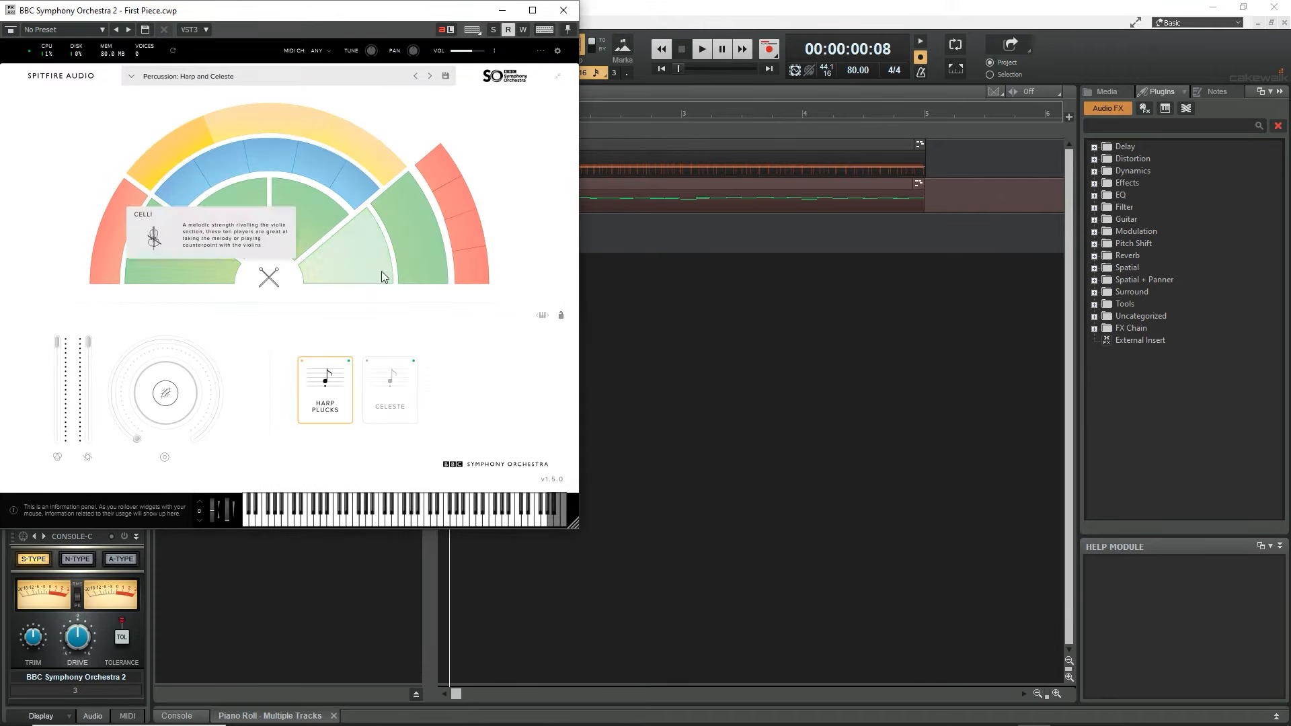
click(564, 11)
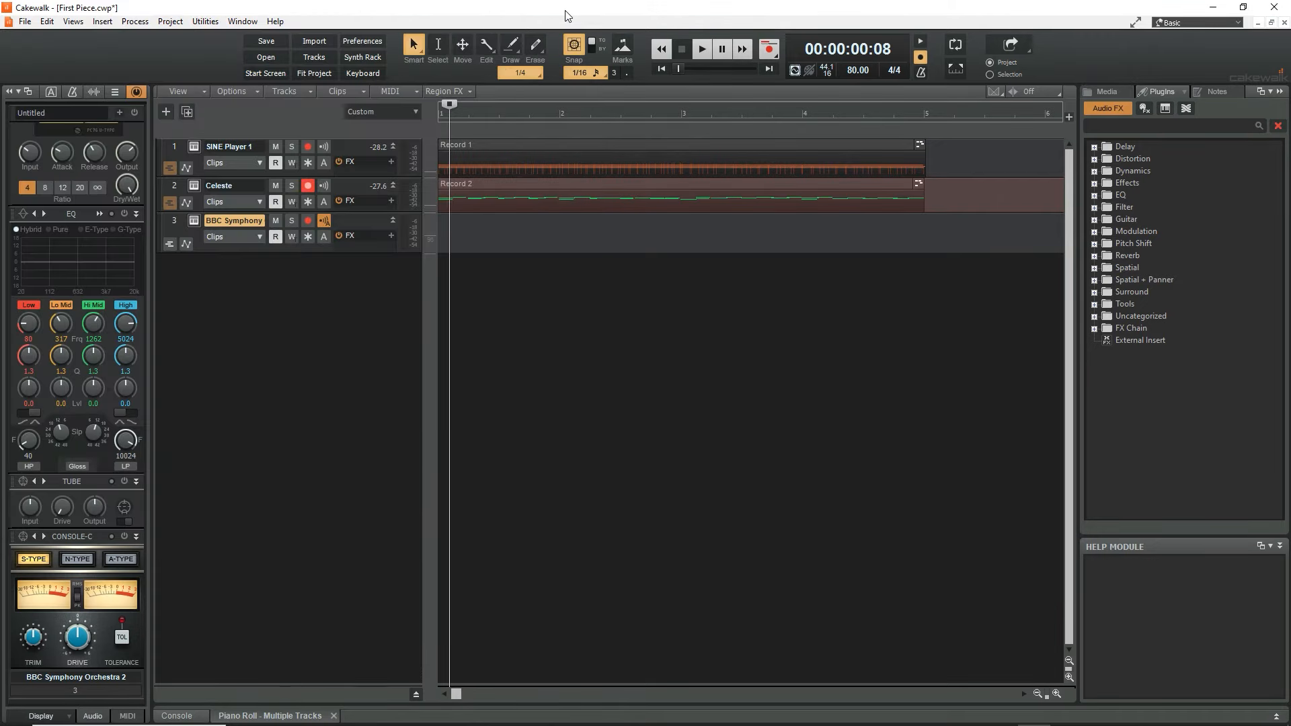
Rename the new BBC Symphony Orchestra track as Harp and open it in the Piano Roll view
double_click(248, 222)
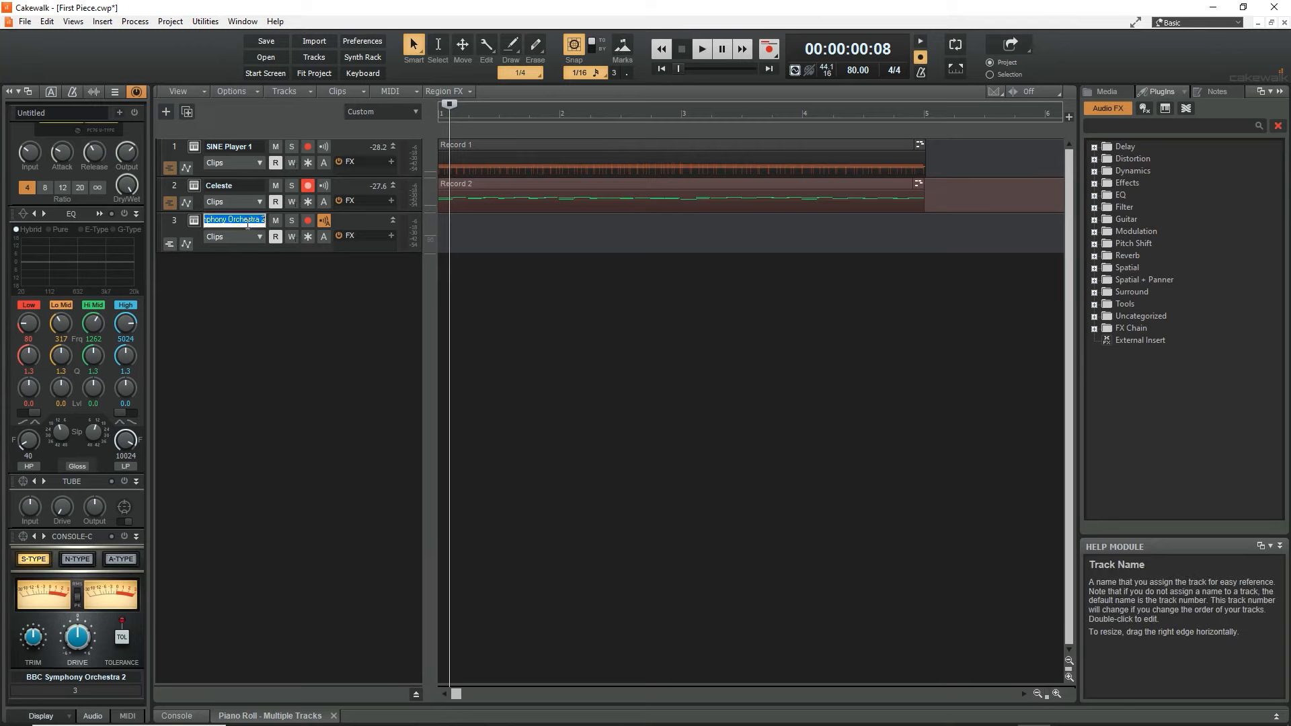
text(Harp)
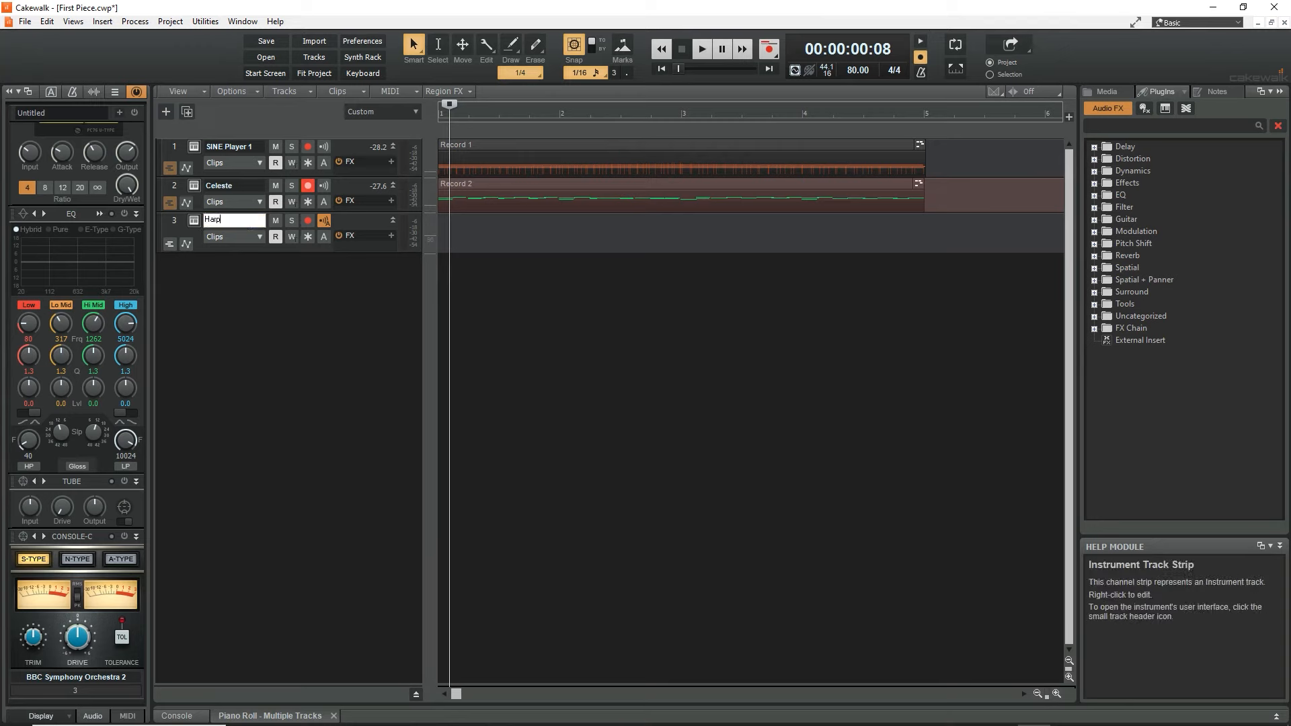
key(Return)
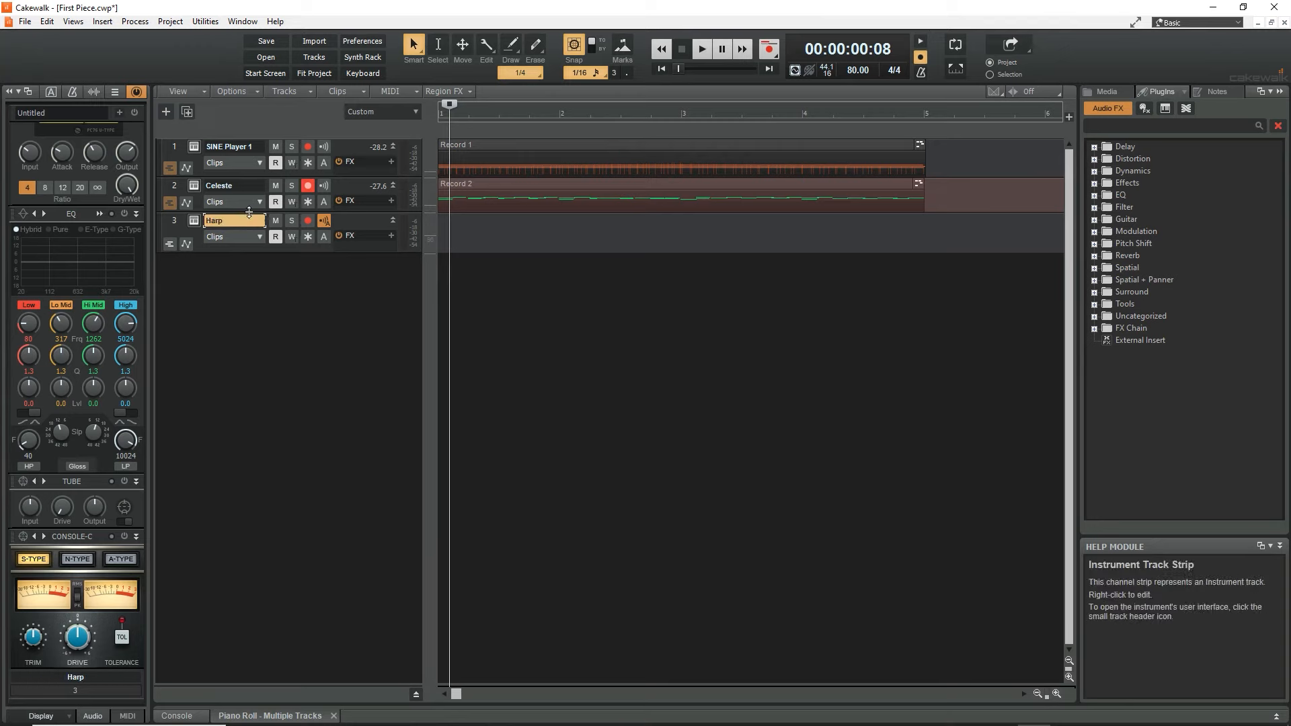
double_click(453, 231)
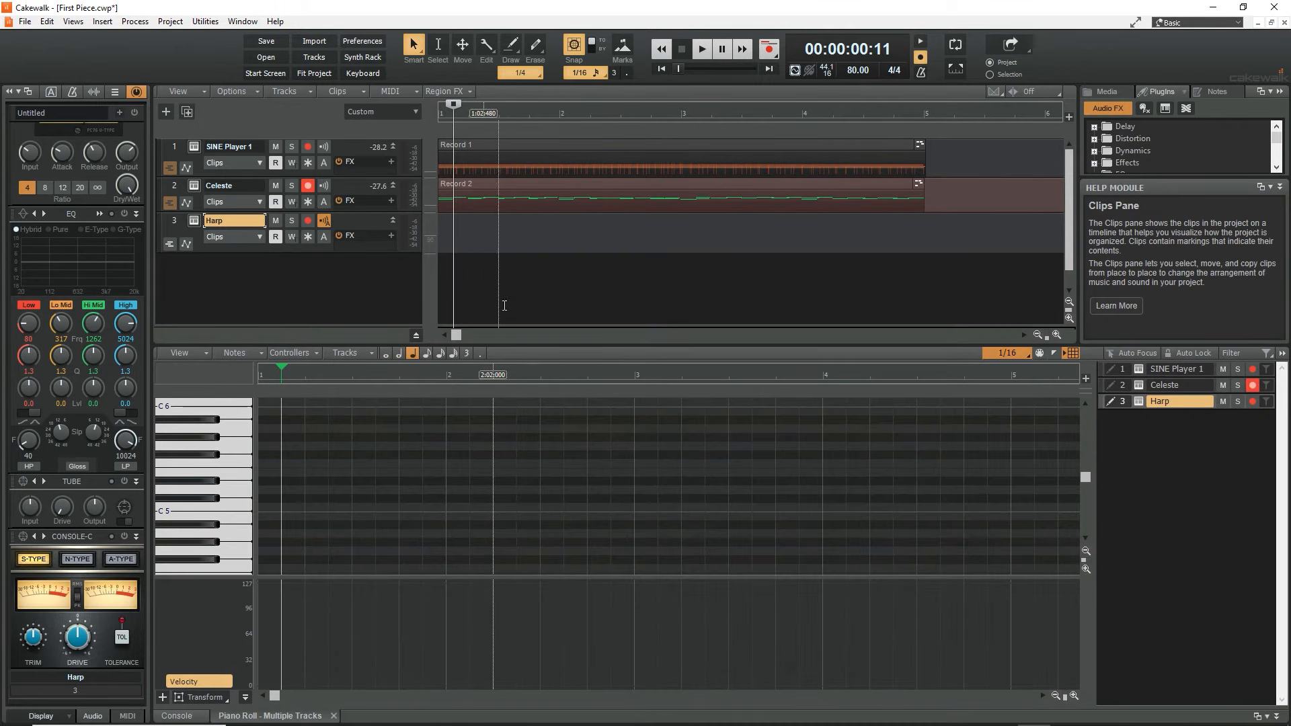
Draw D5 quarter notes on beats 2 and 4 of bars 1 and 2 in the Harp track, and delete the one on bar 2 beat 2
double_click(536, 351)
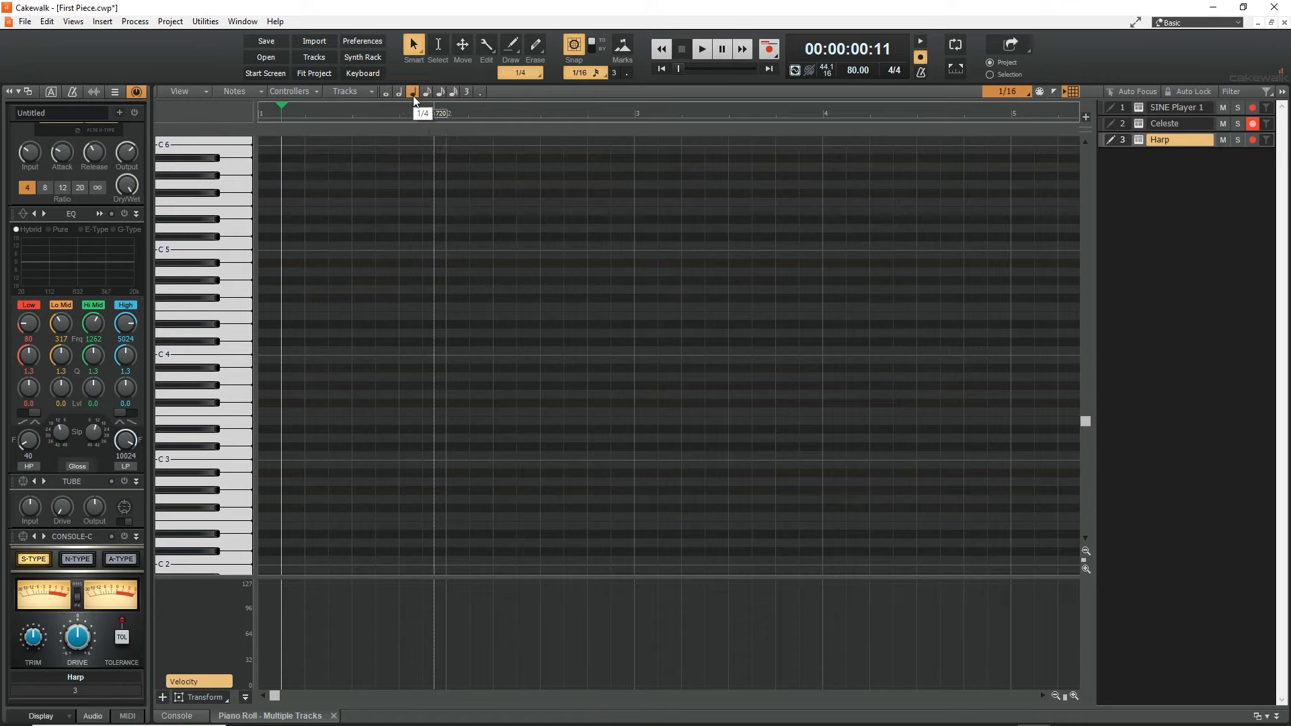
click(308, 227)
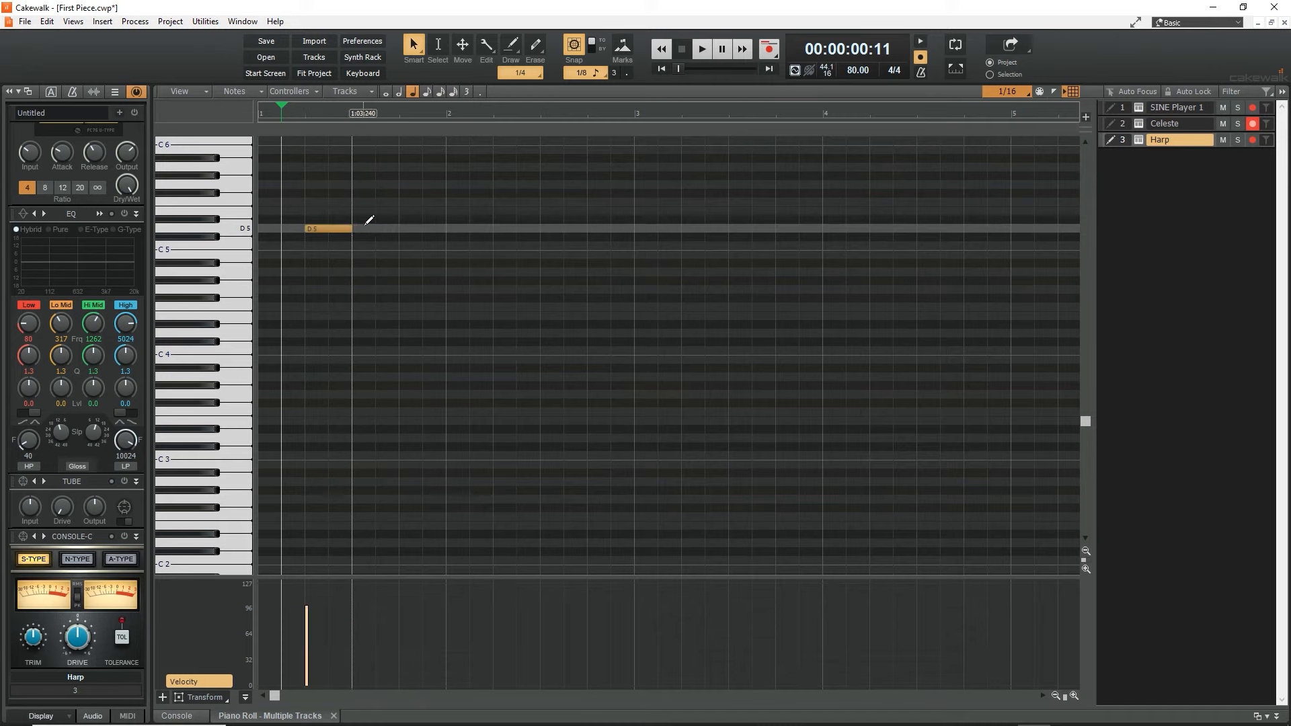
click(402, 227)
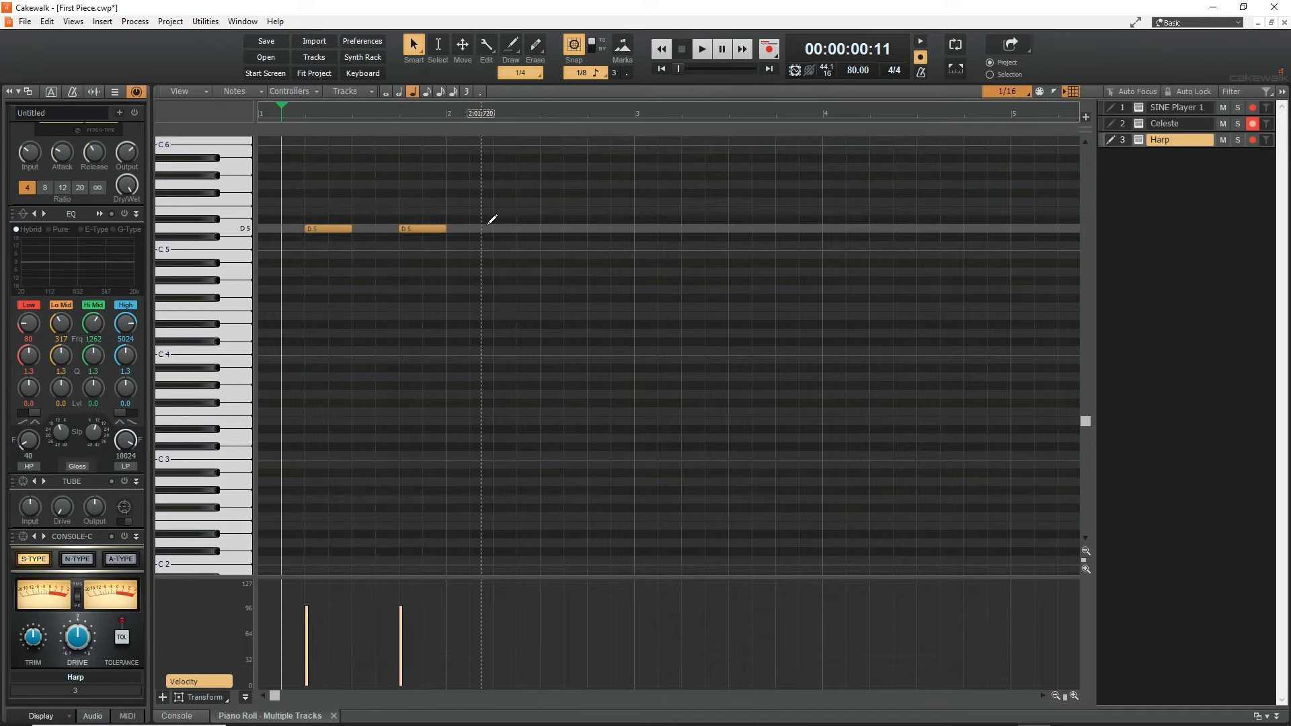
click(499, 227)
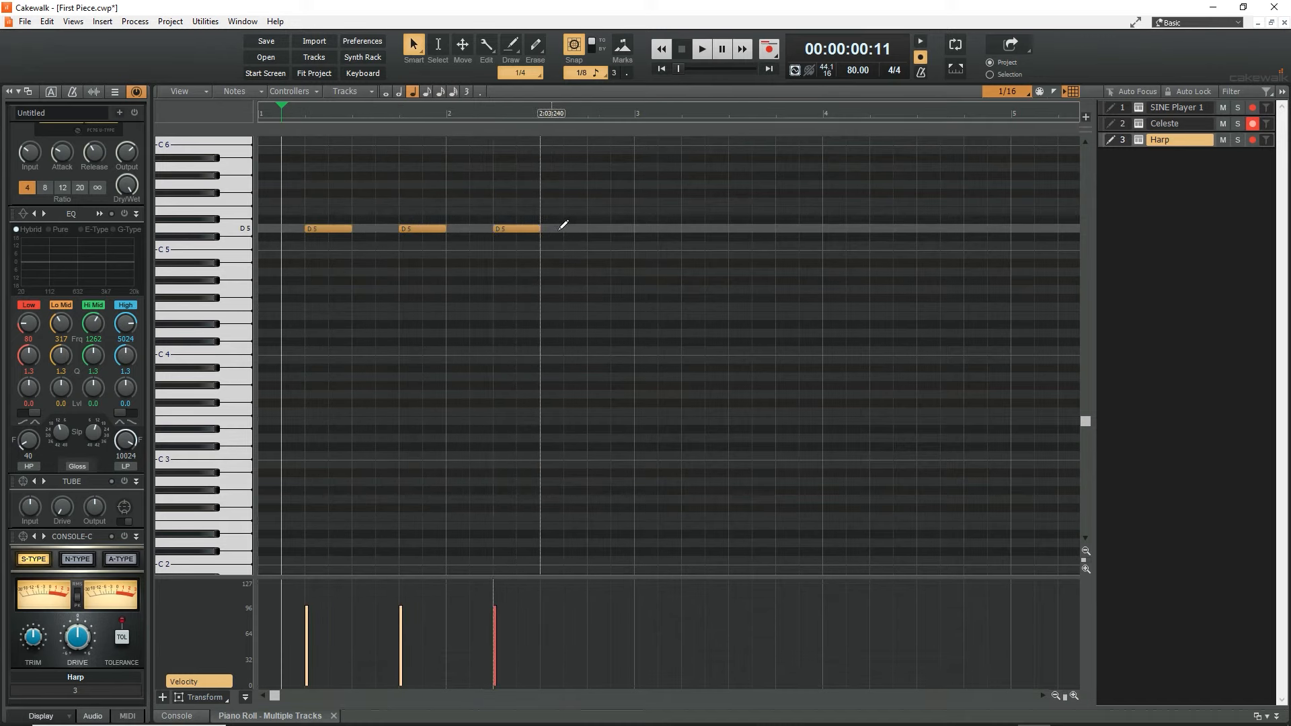
click(592, 228)
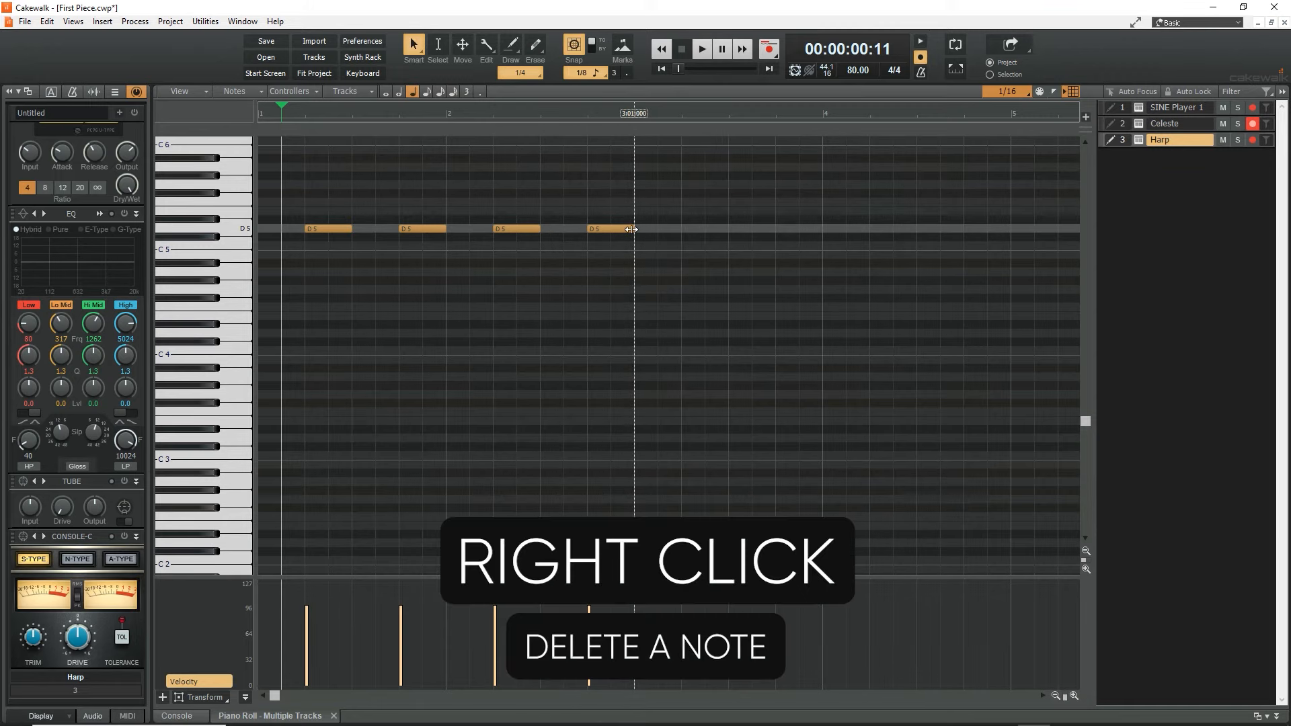
right_click(516, 225)
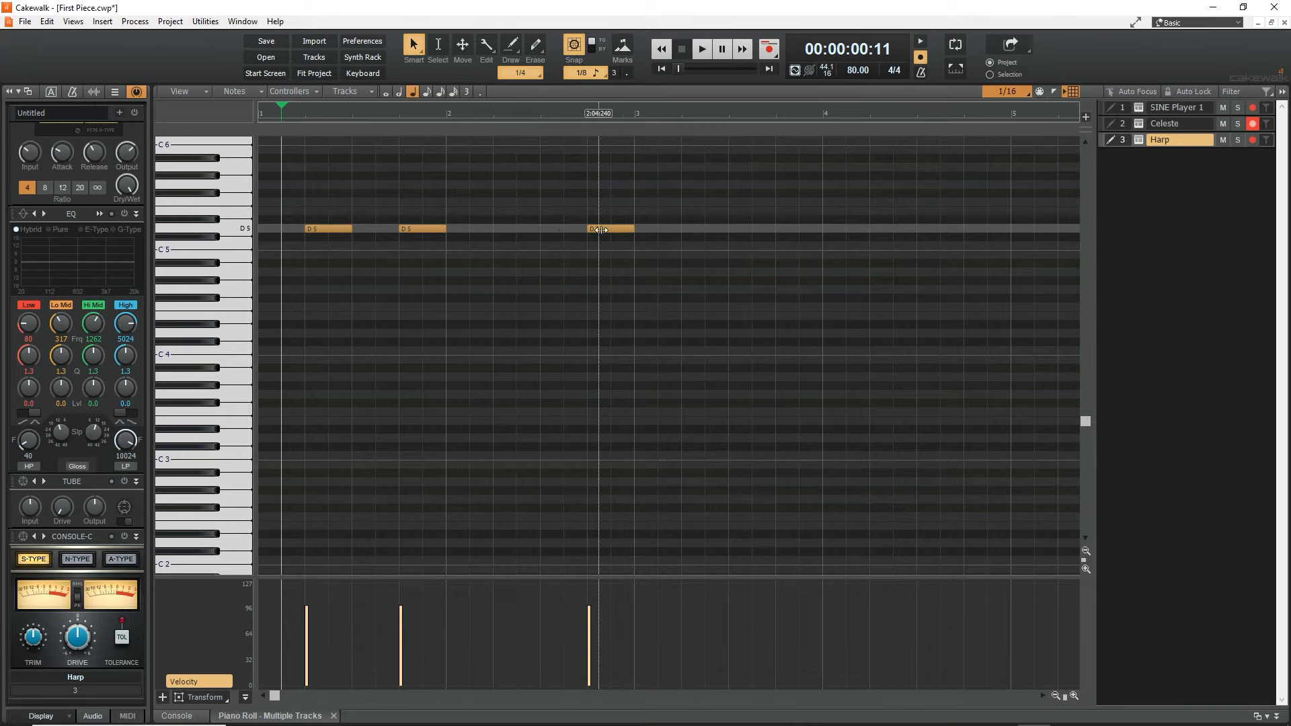
Move the last D5 Harp note to A5 on beat 3 of bar 2 and split it in half
drag(617, 229, 617, 167)
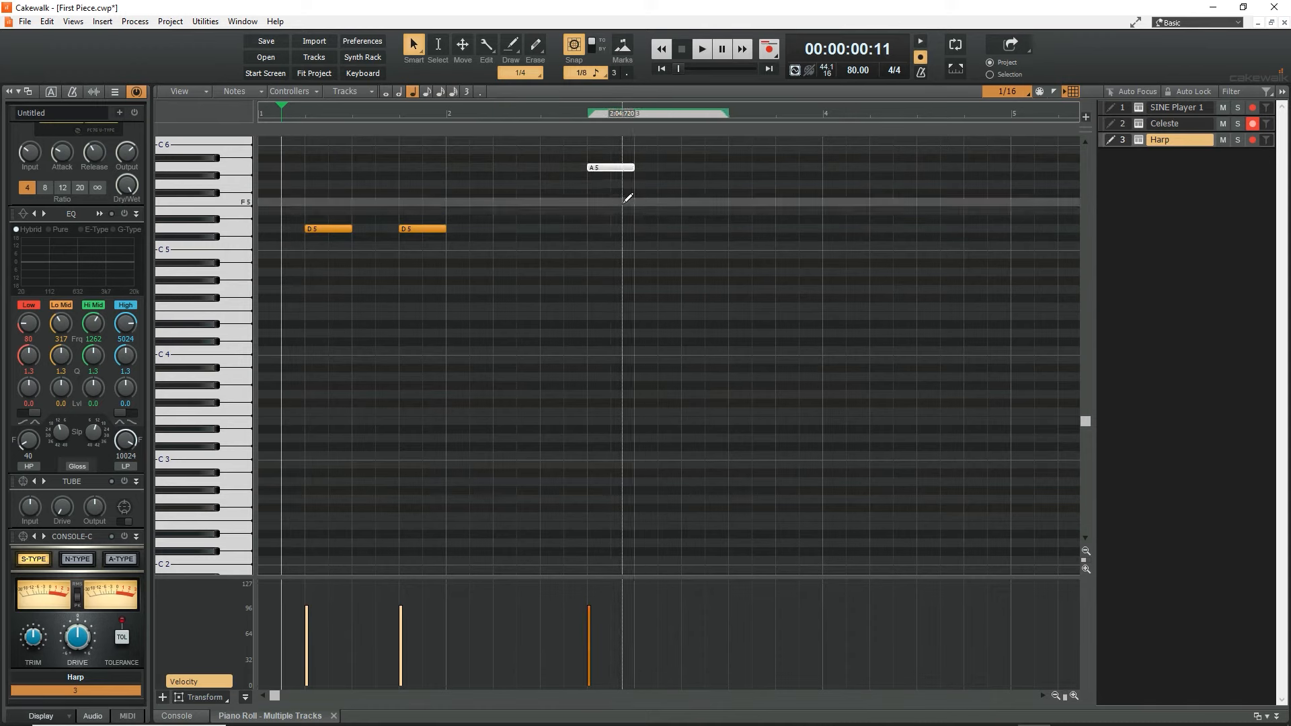
drag(611, 167, 561, 169)
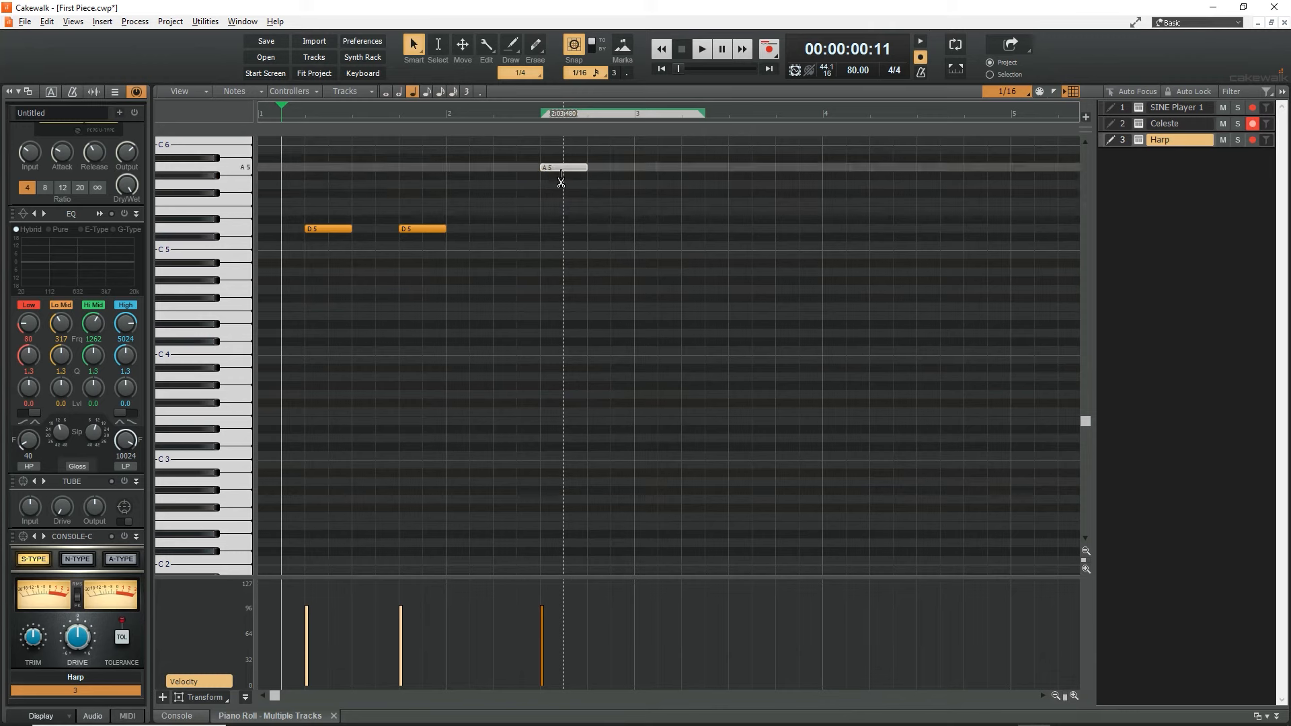
alt+click(564, 168)
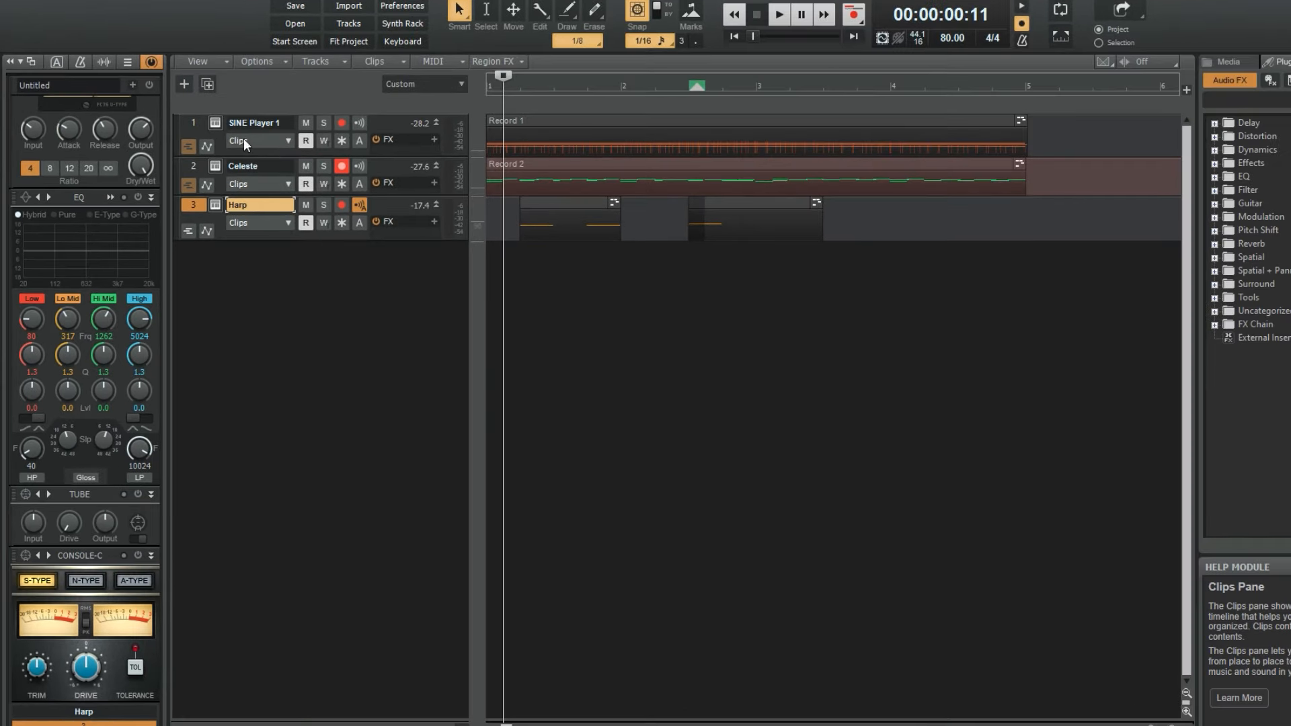
Show the Celeste track's channel strip, pan the track 32% left and lower its volume to -6.1 dB
click(126, 62)
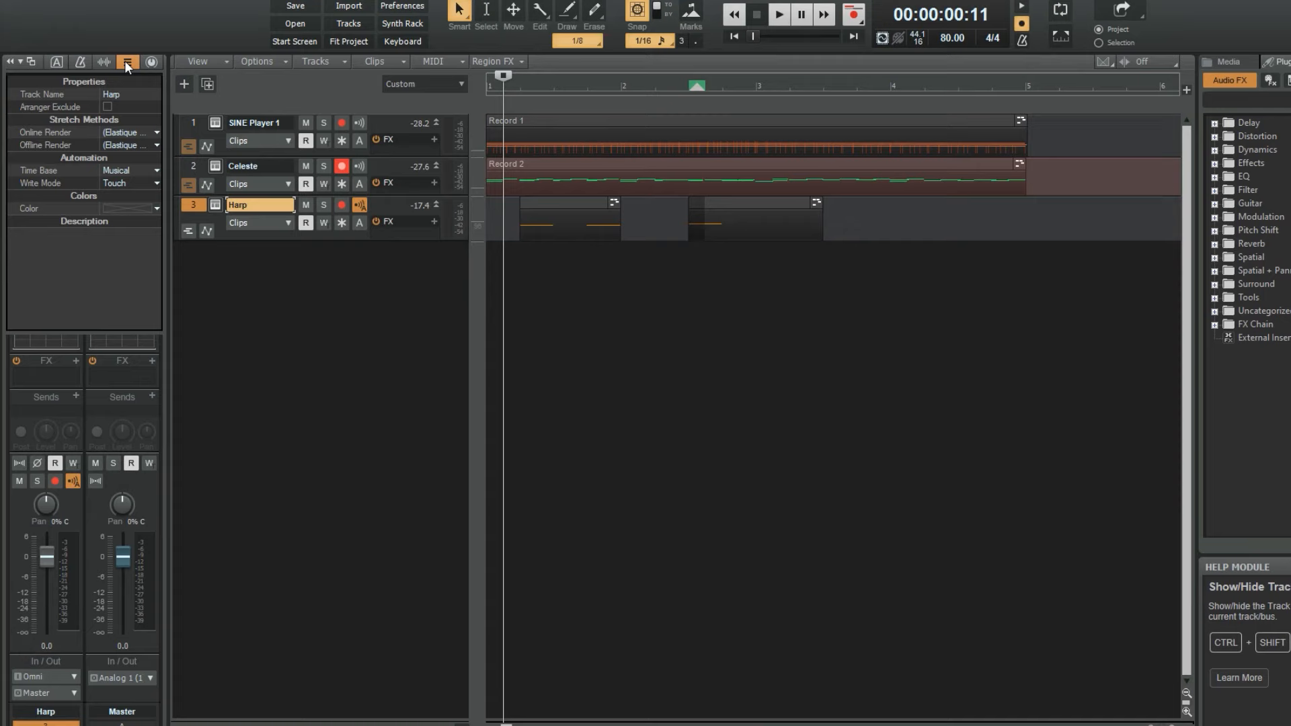
click(52, 714)
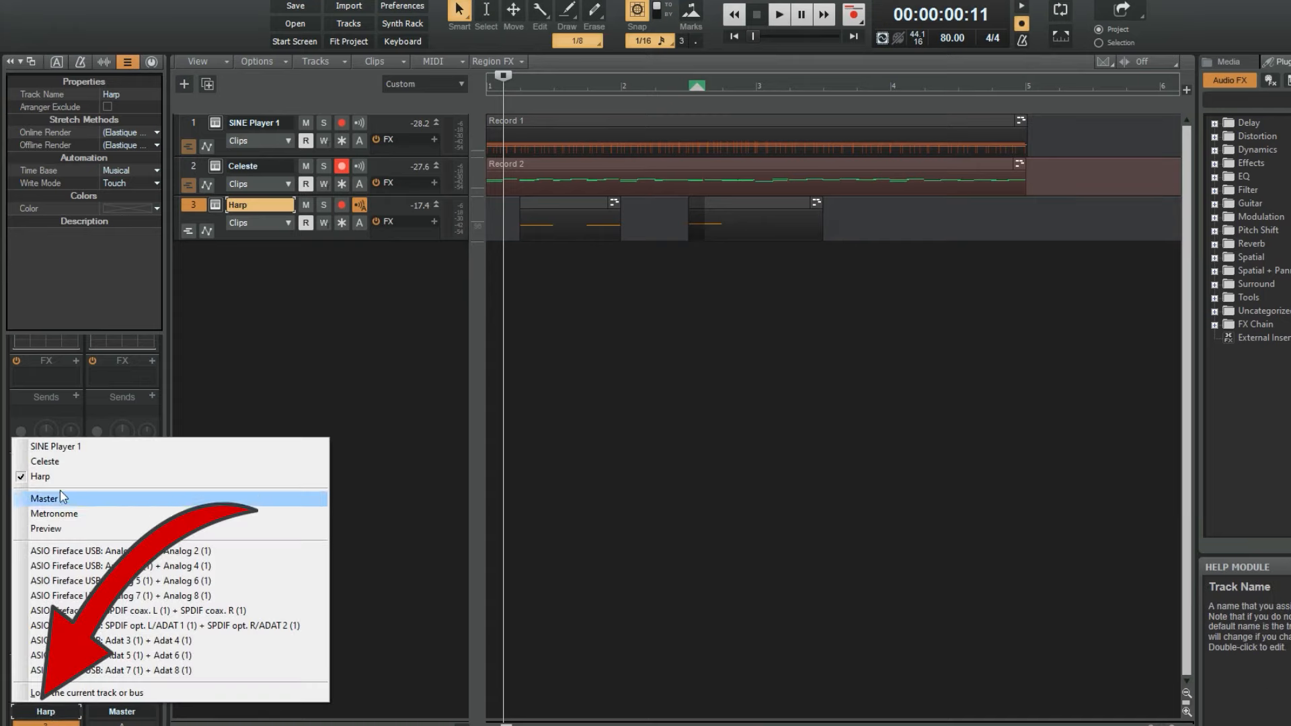
click(61, 462)
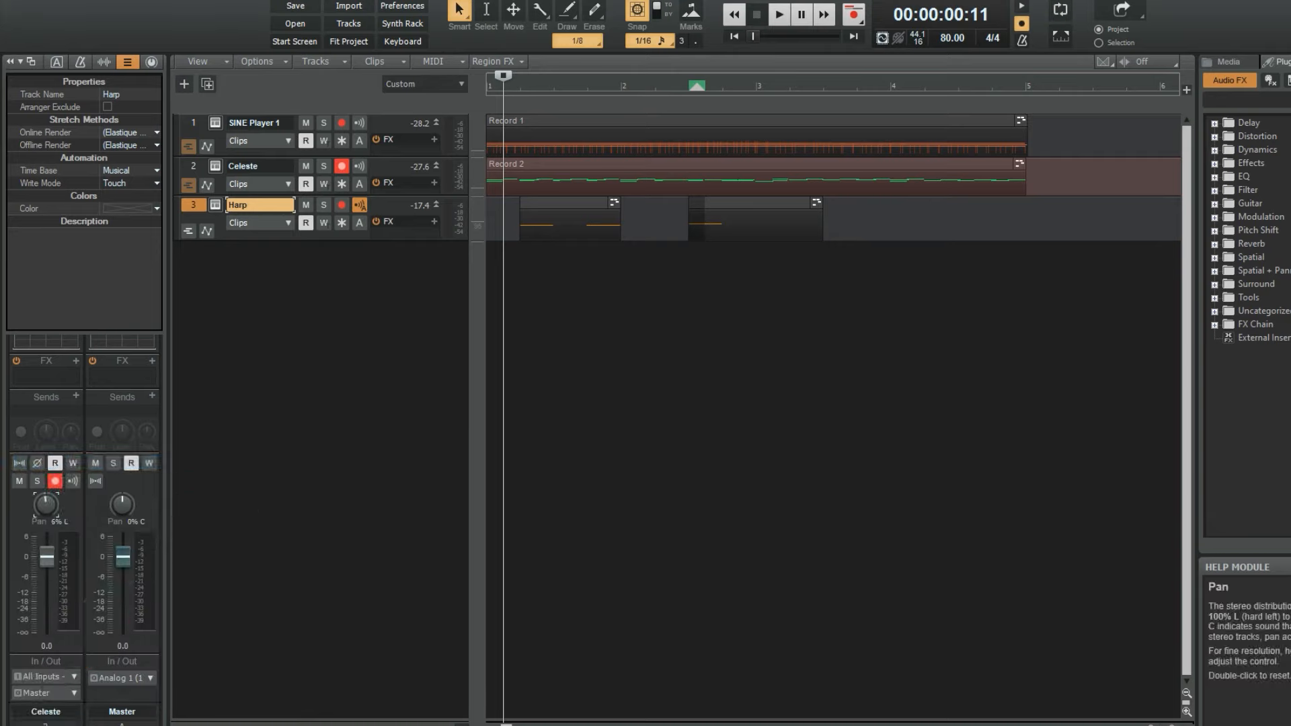
drag(45, 506, 46, 516)
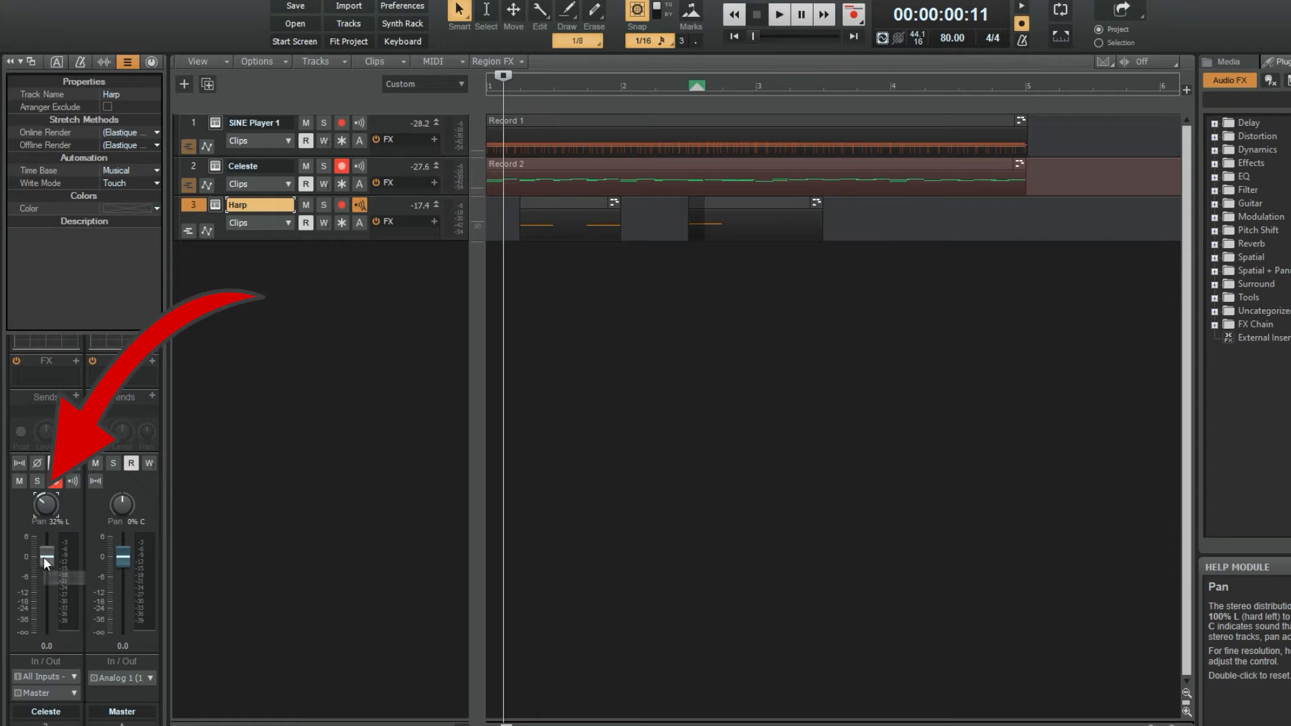
drag(46, 557, 46, 578)
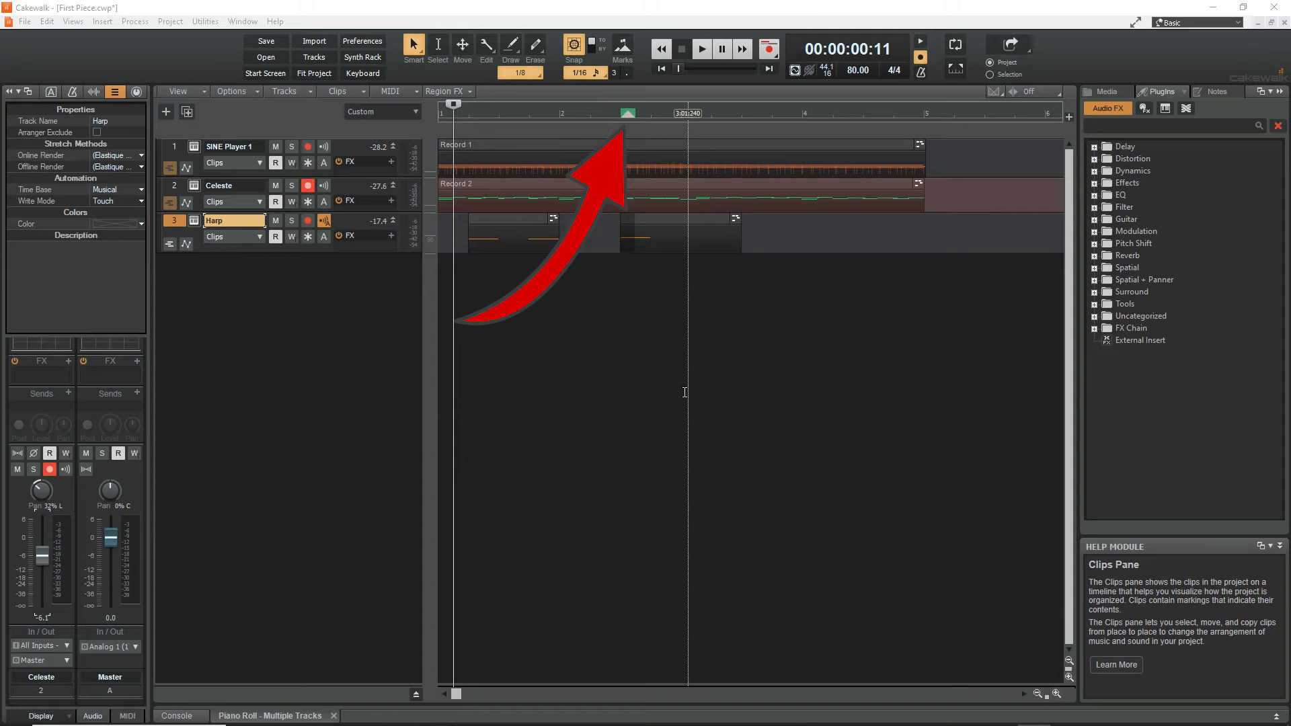
Set the time selection from 1:01:000 to 6:01:000 and open the audio export settings
drag(620, 113, 1045, 118)
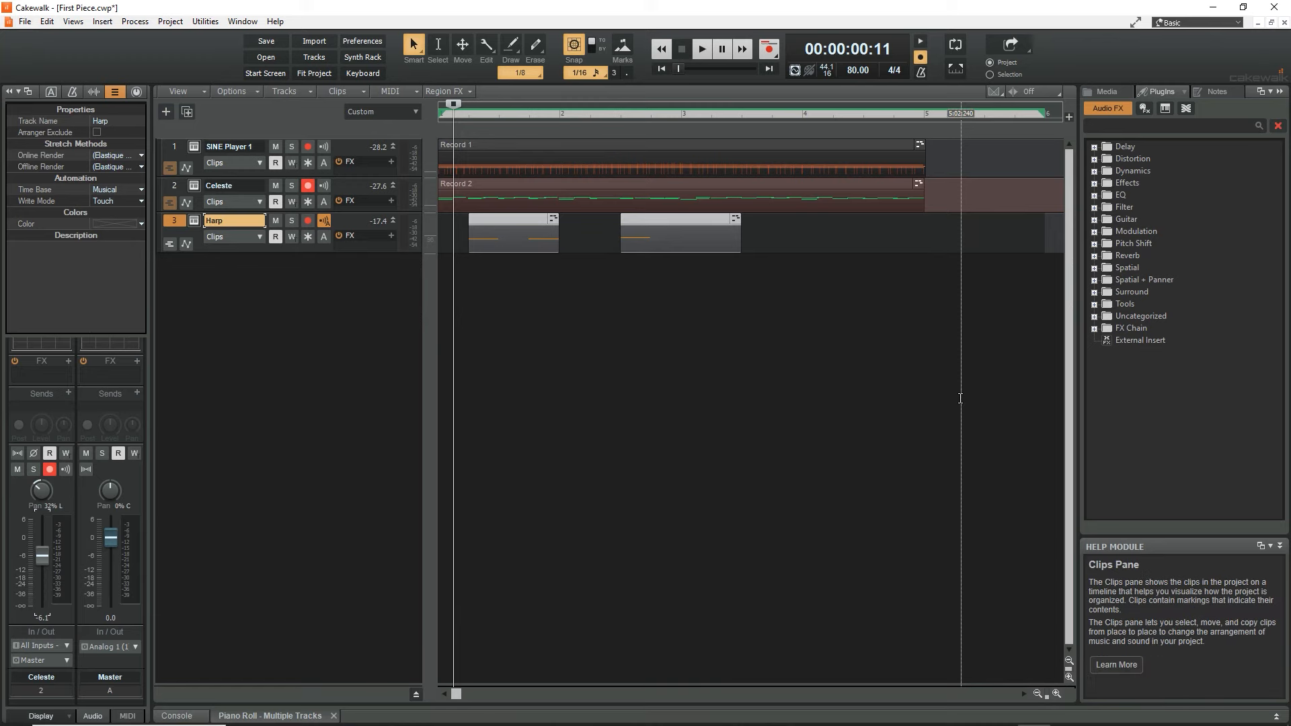
click(25, 21)
mouse_move(70, 173)
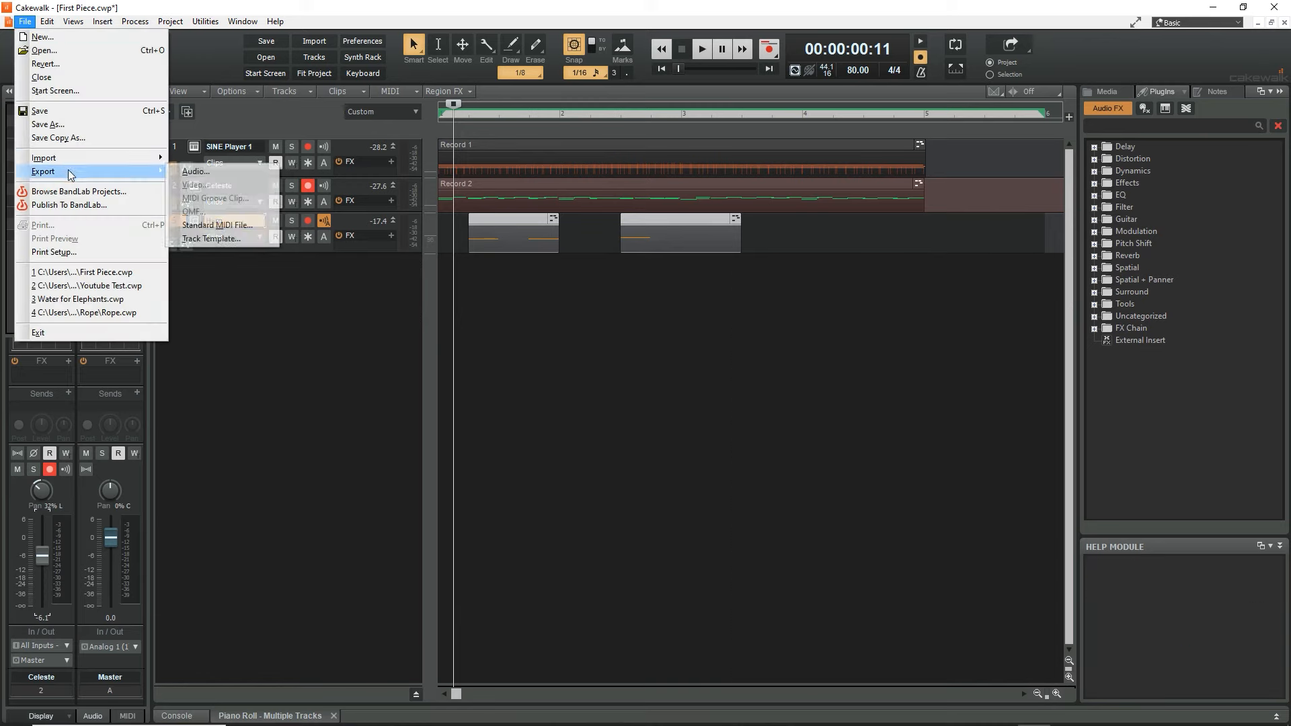
click(191, 173)
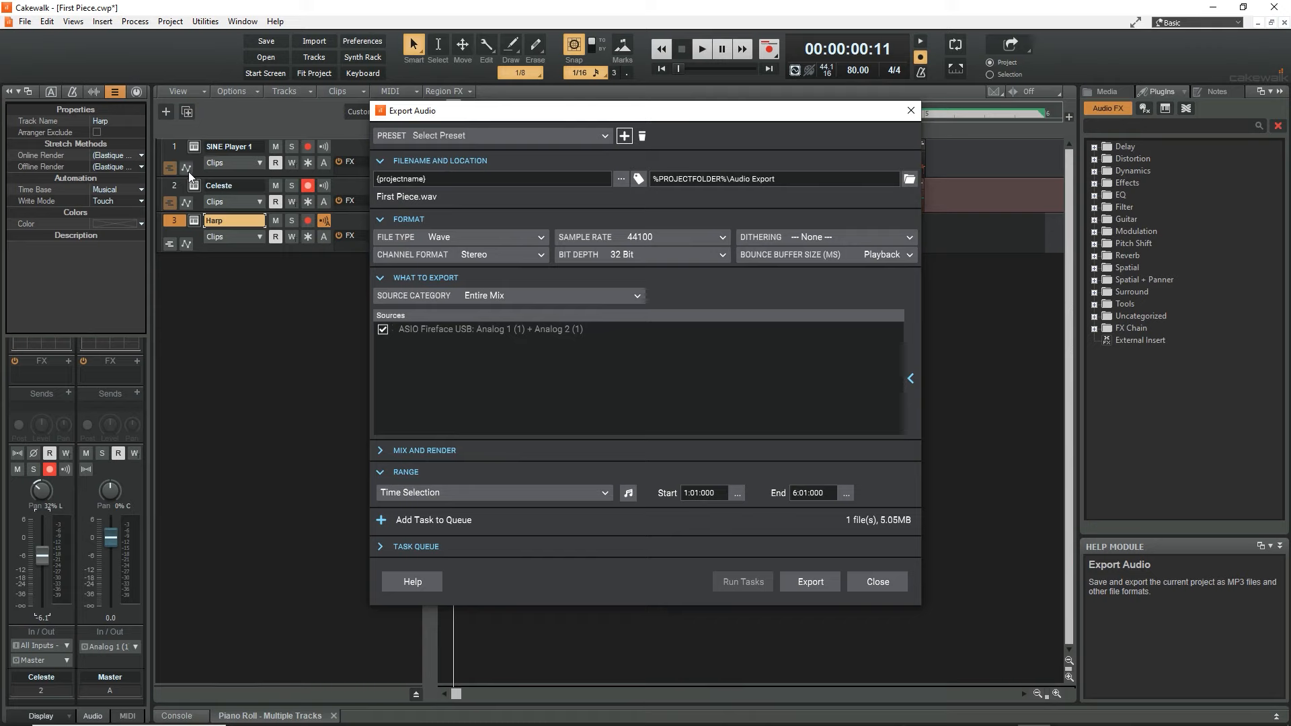
Name the export file First Piece and choose the Desktop folder as its location
click(443, 180)
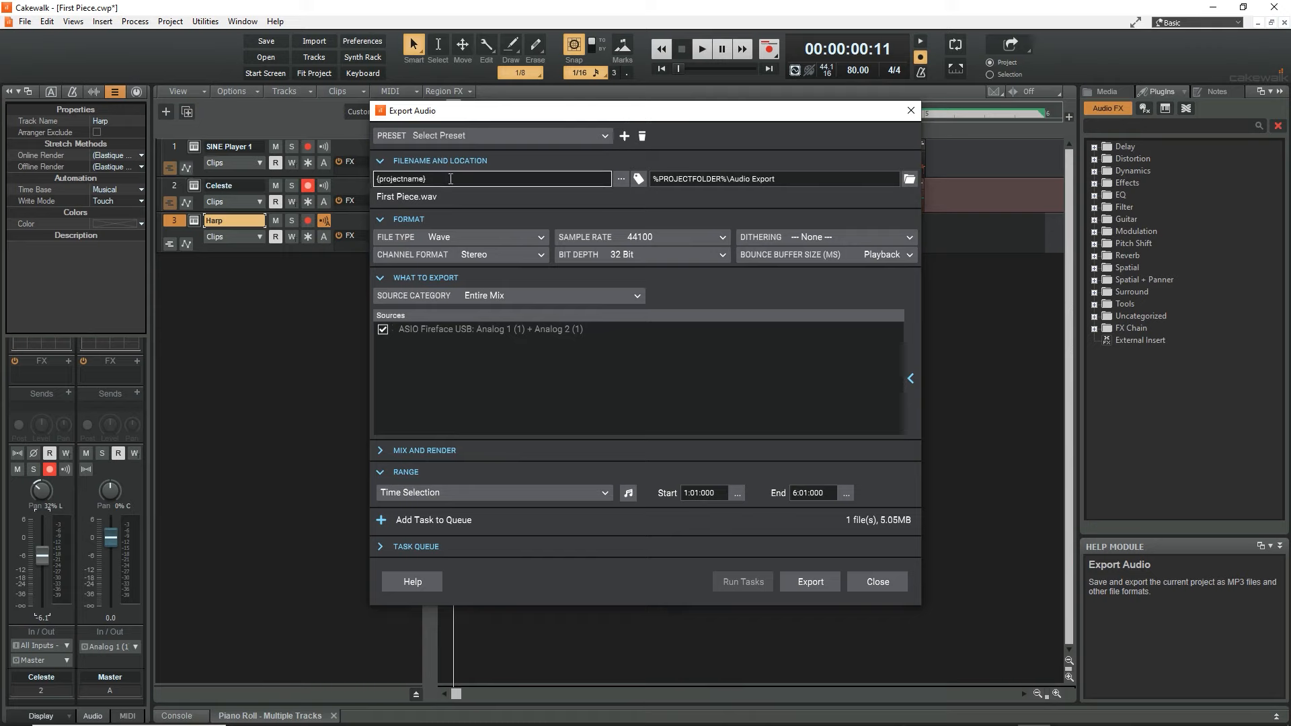
double_click(443, 180)
text(First Piece)
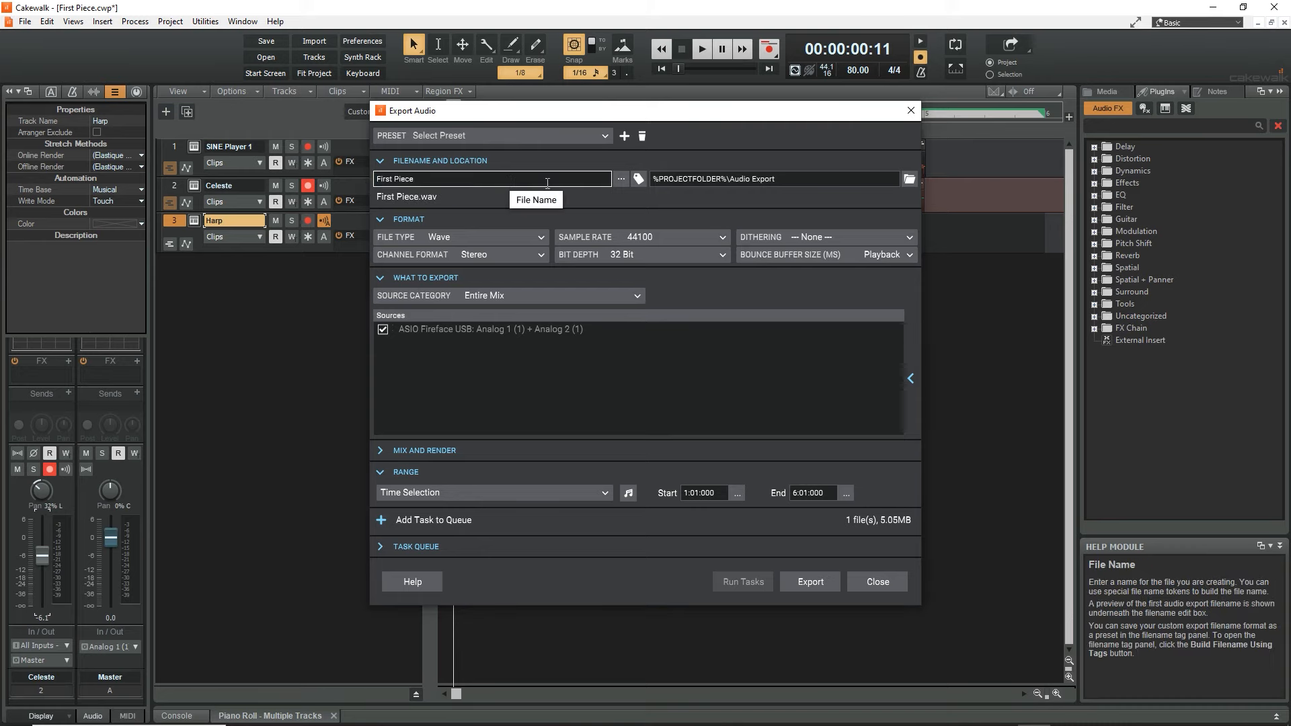
click(909, 178)
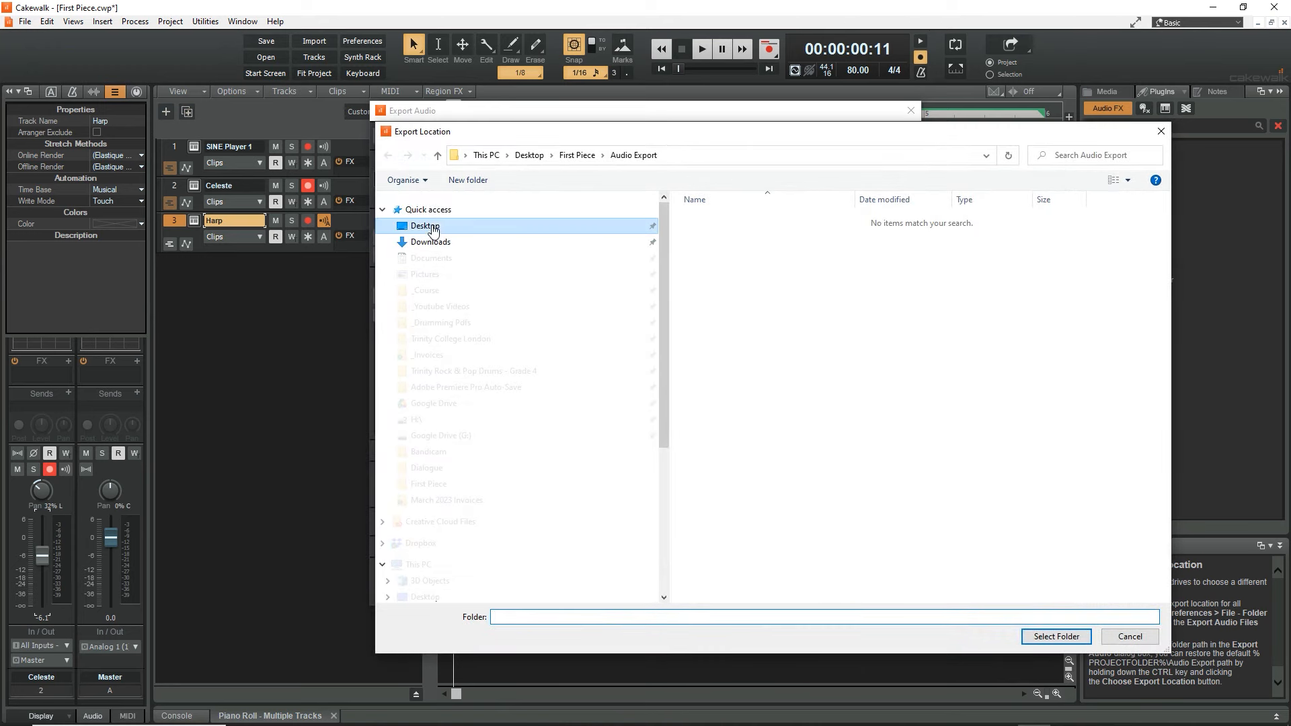
click(433, 230)
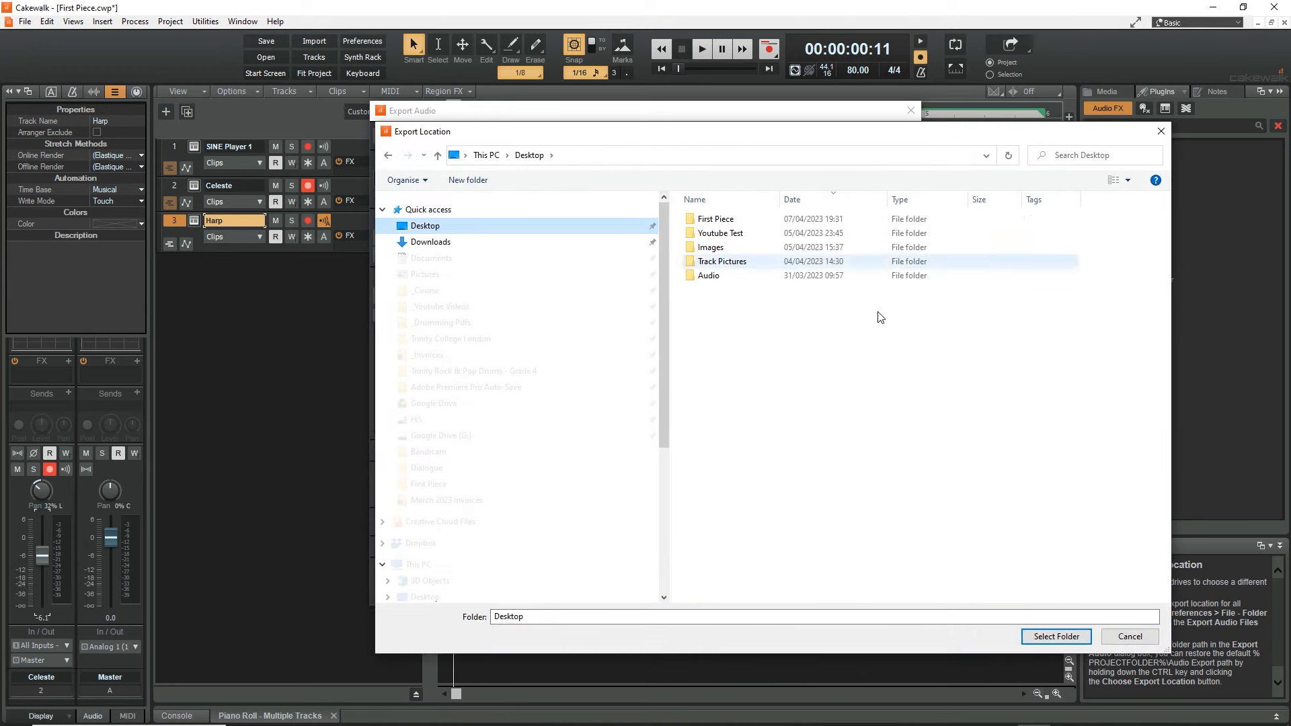
click(1073, 638)
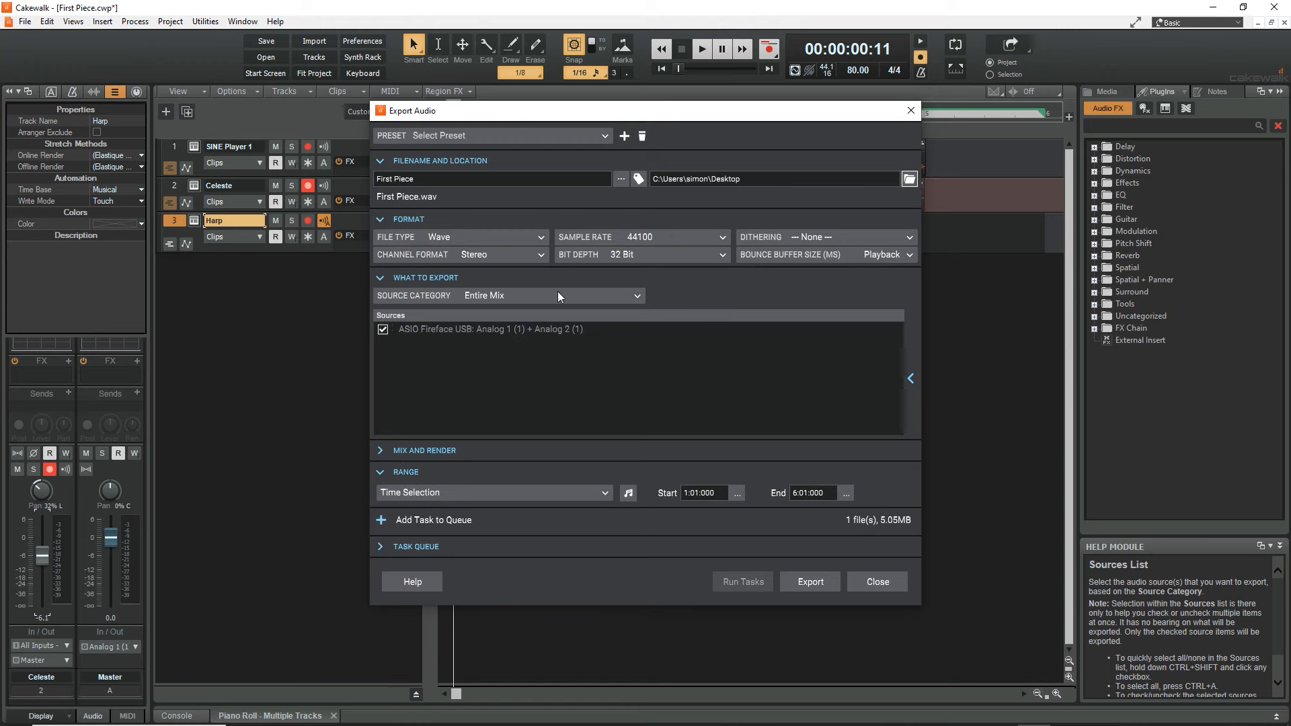
Set the export file type to MP3 and the source category to Hardware Outputs
click(533, 240)
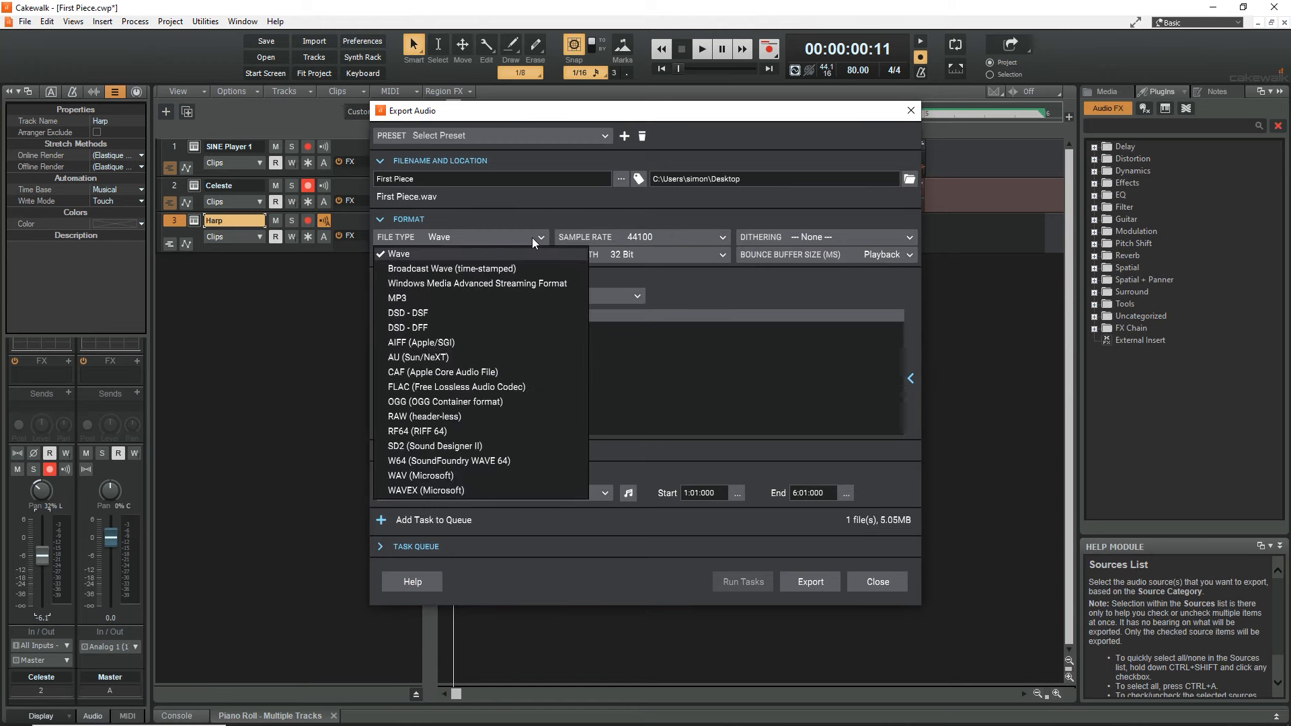
click(511, 299)
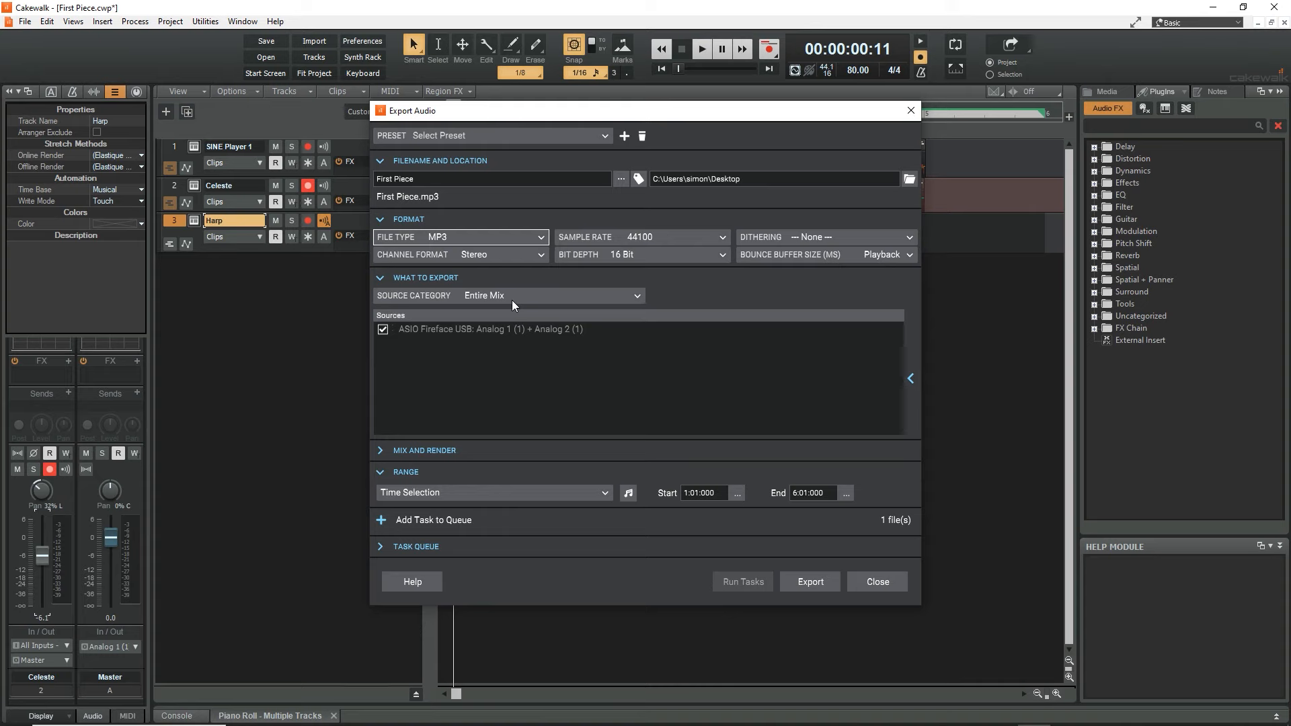
click(513, 299)
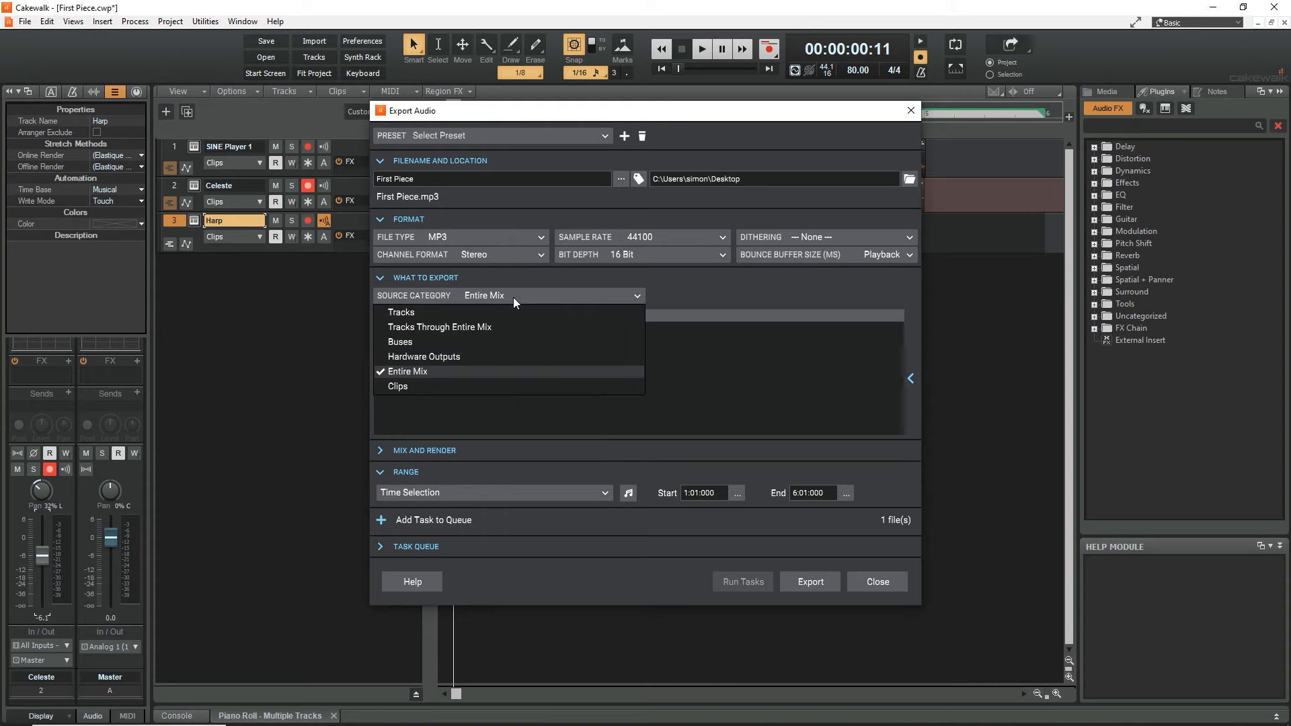
click(473, 357)
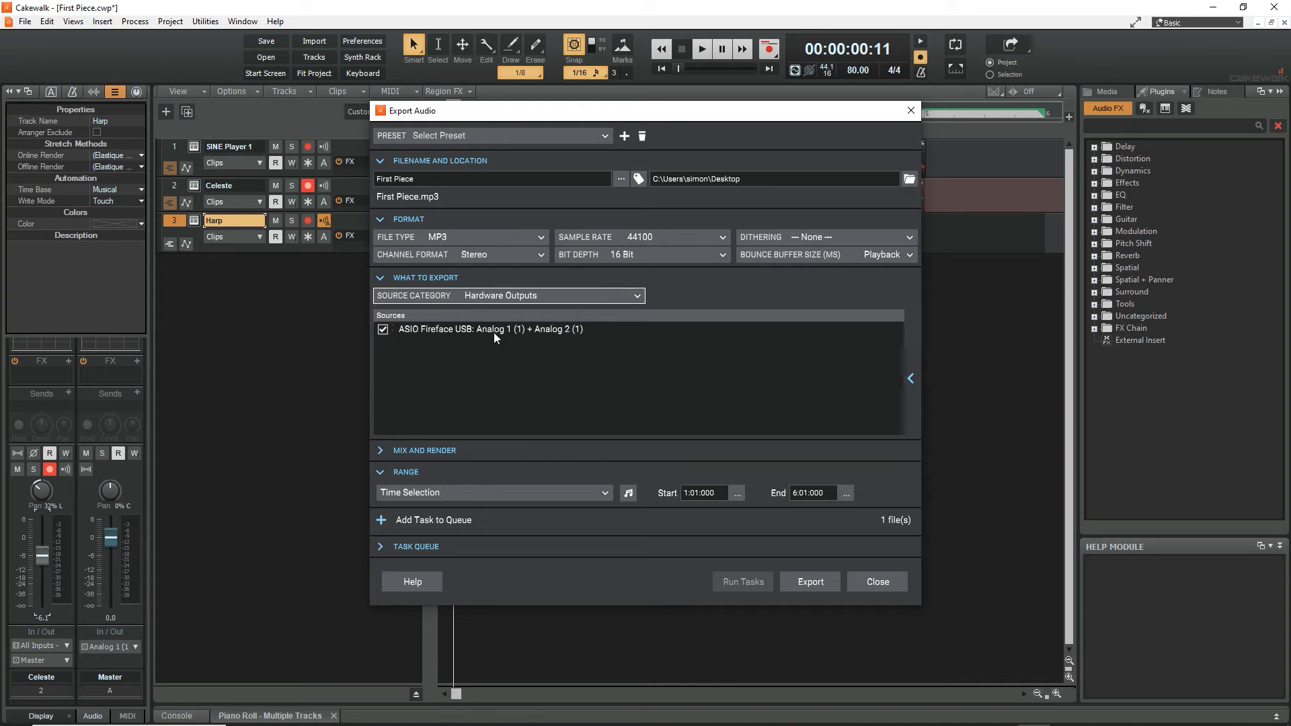
Run the export, accepting the MP3 options of 256 kbps bit rate and Stereo mode
mouse_move(493, 329)
click(816, 583)
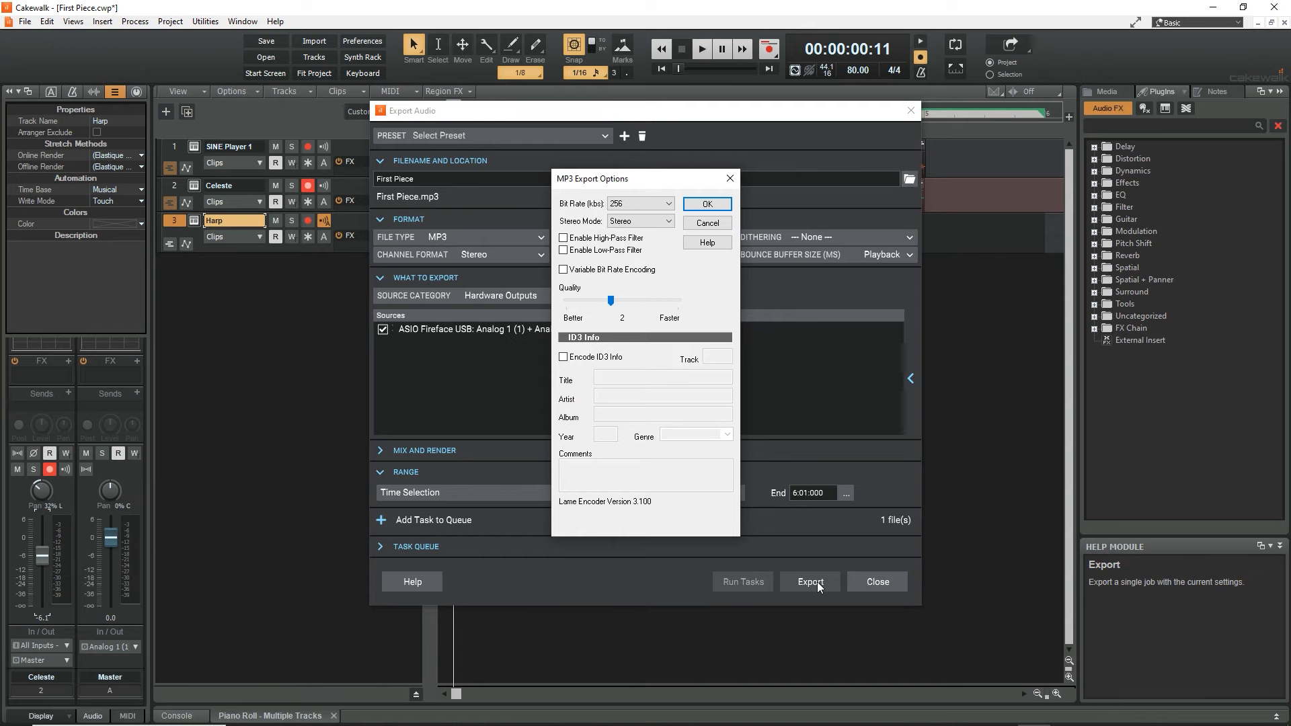
click(708, 205)
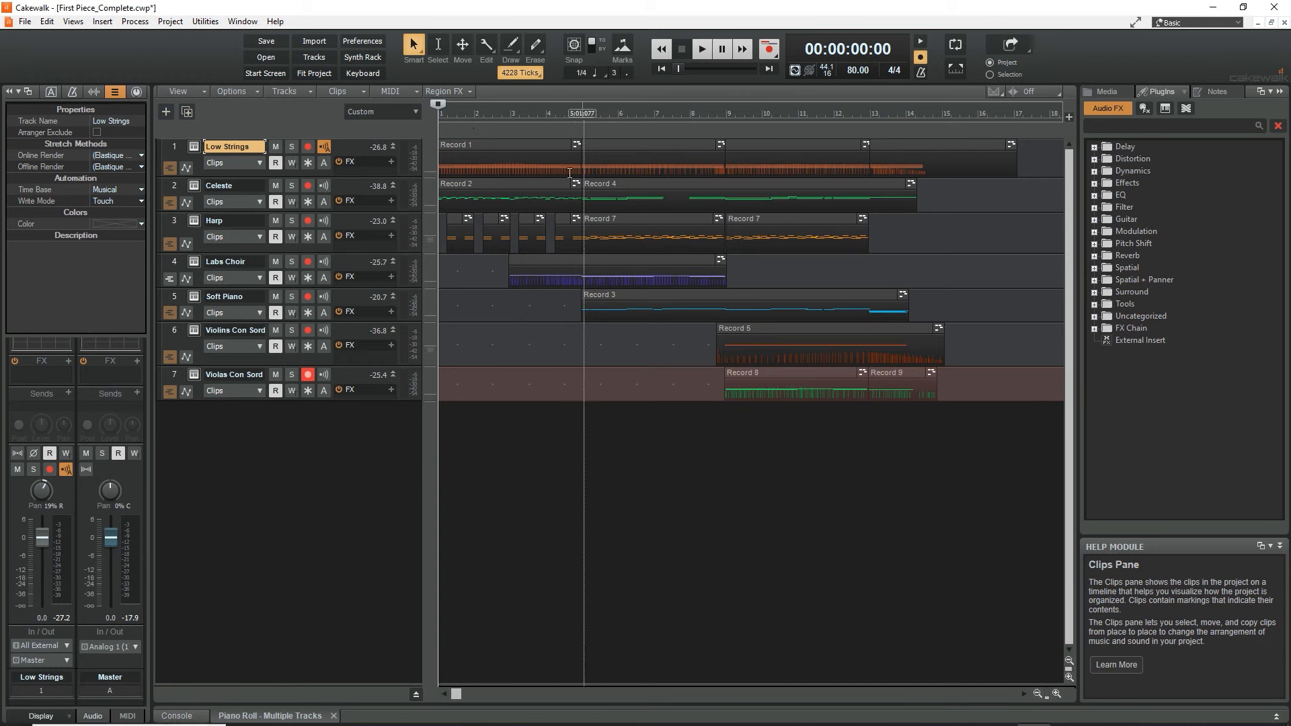
Play the completed seven-track version of the piece from the start, and stop playback after the last notes
key(space)
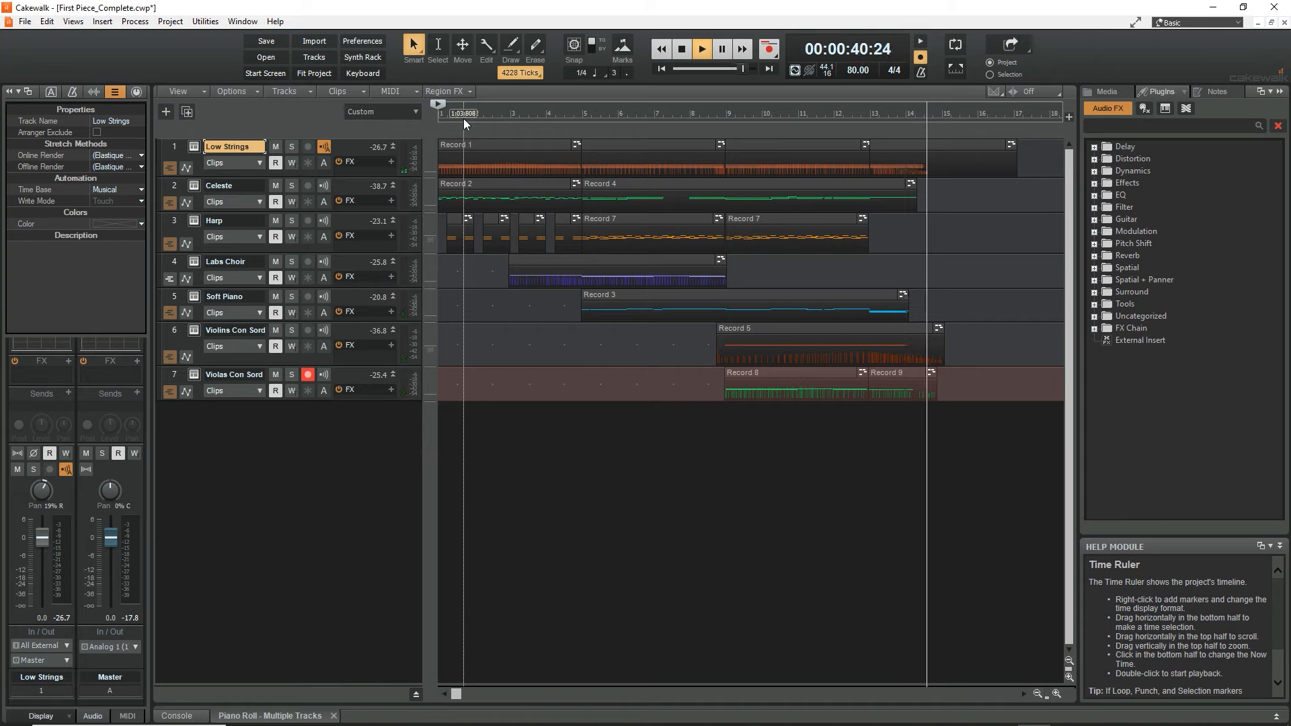
key(space)
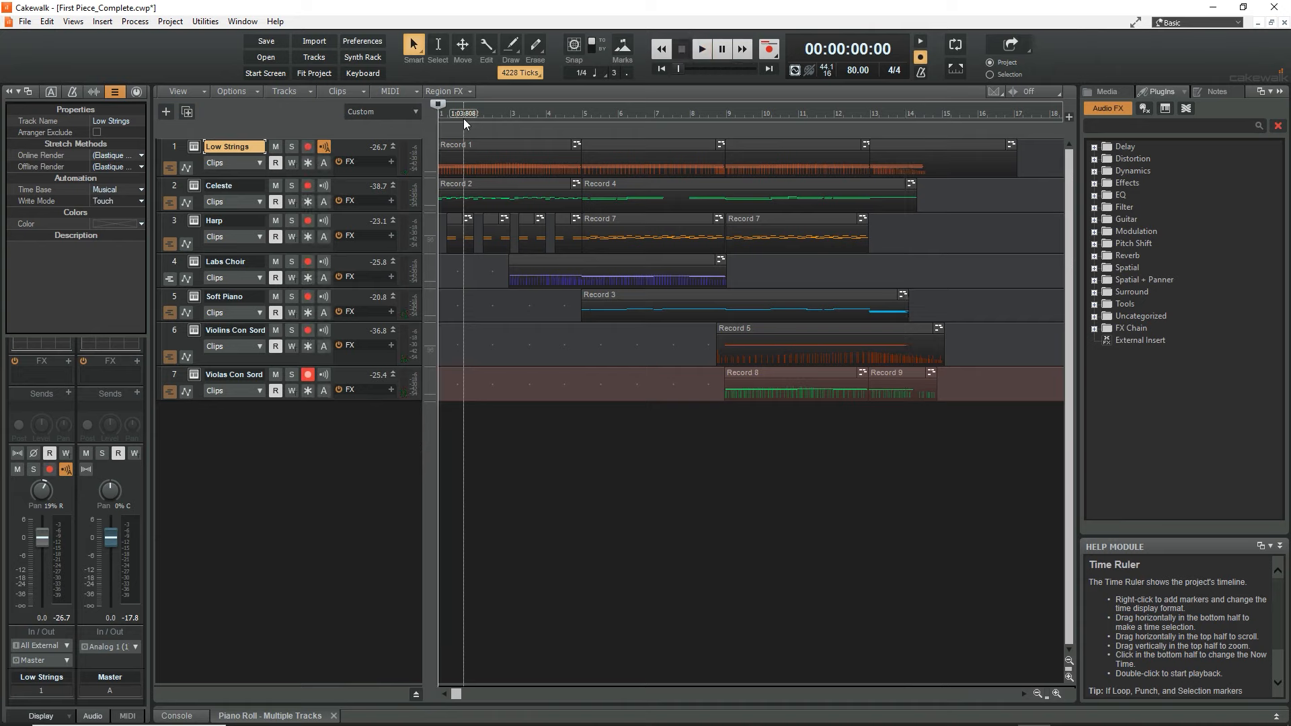